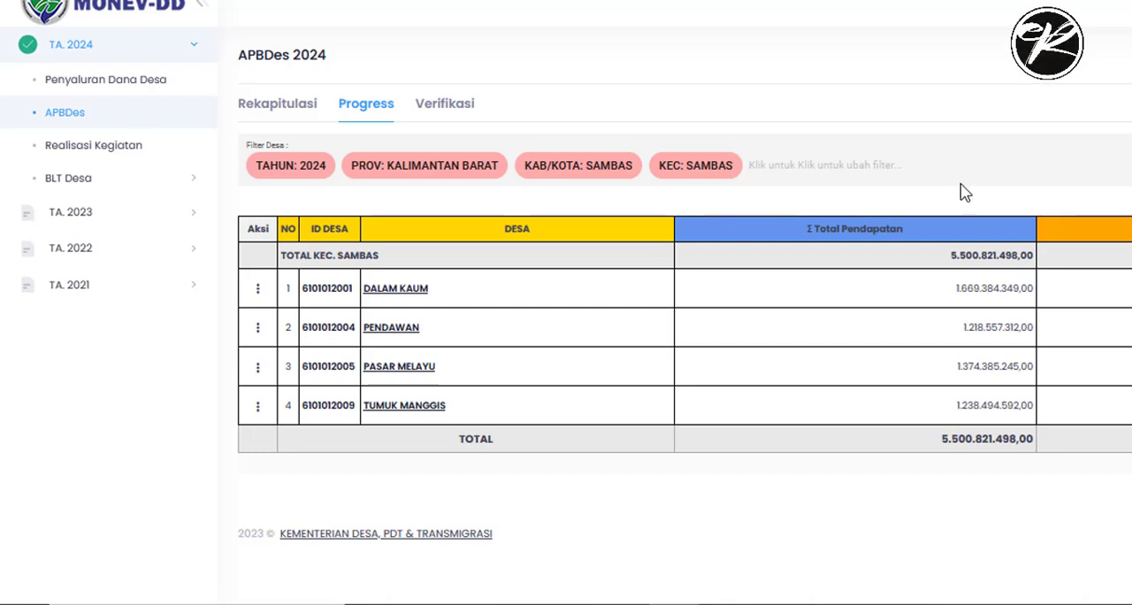
- Open the Posting APBDes Perubahan form for the village of Tumuk Manggis and look over its income and spending tables
click(257, 407)
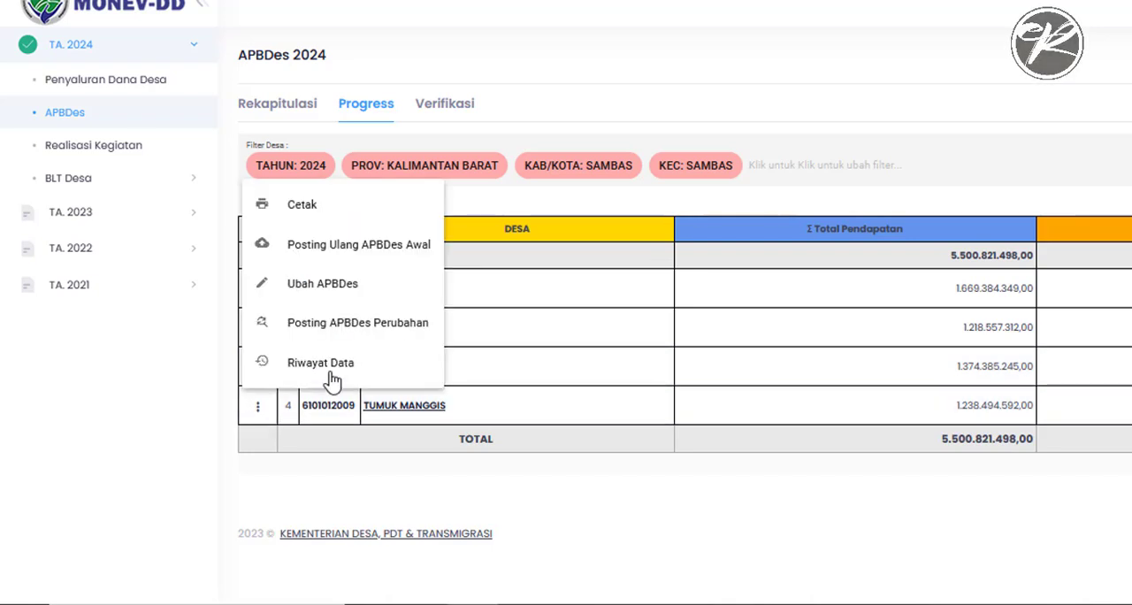
click(354, 326)
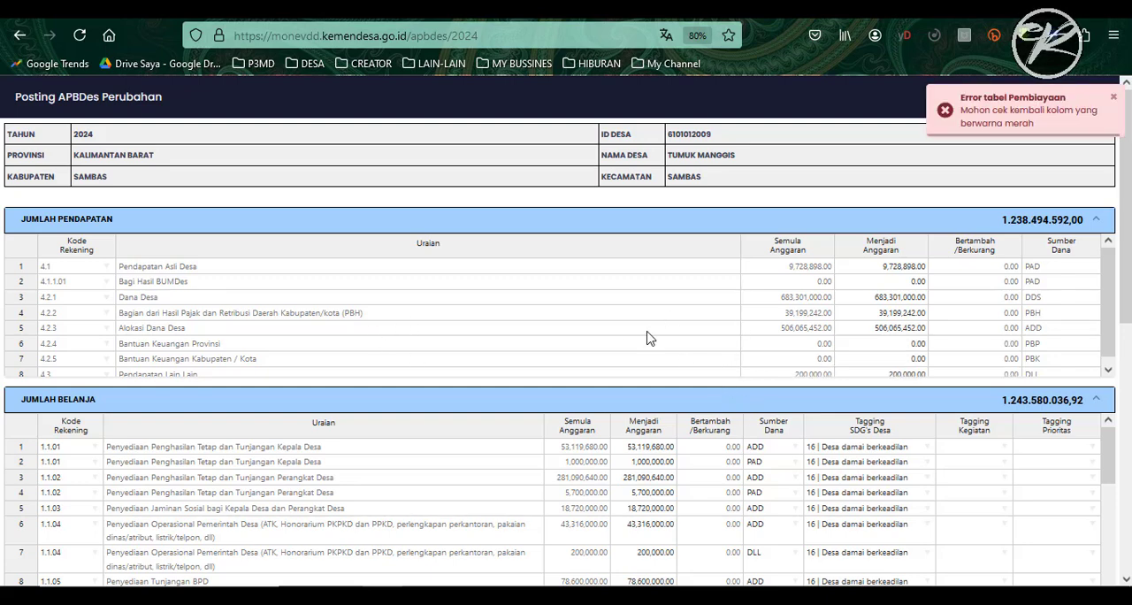
scroll(1126, 266, down, 4)
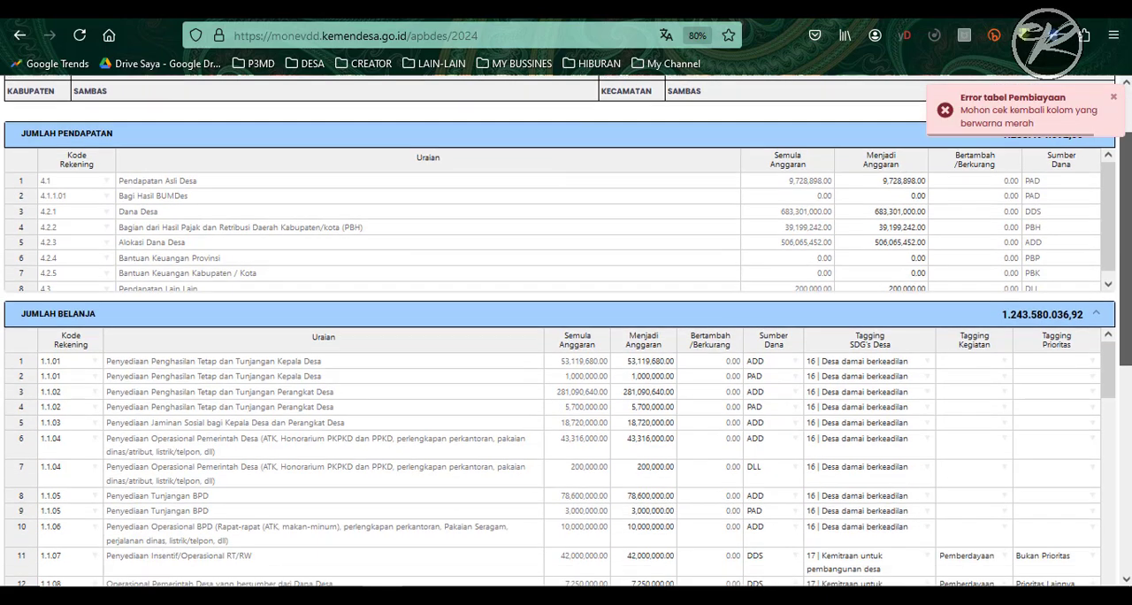
scroll(1126, 266, up, 4)
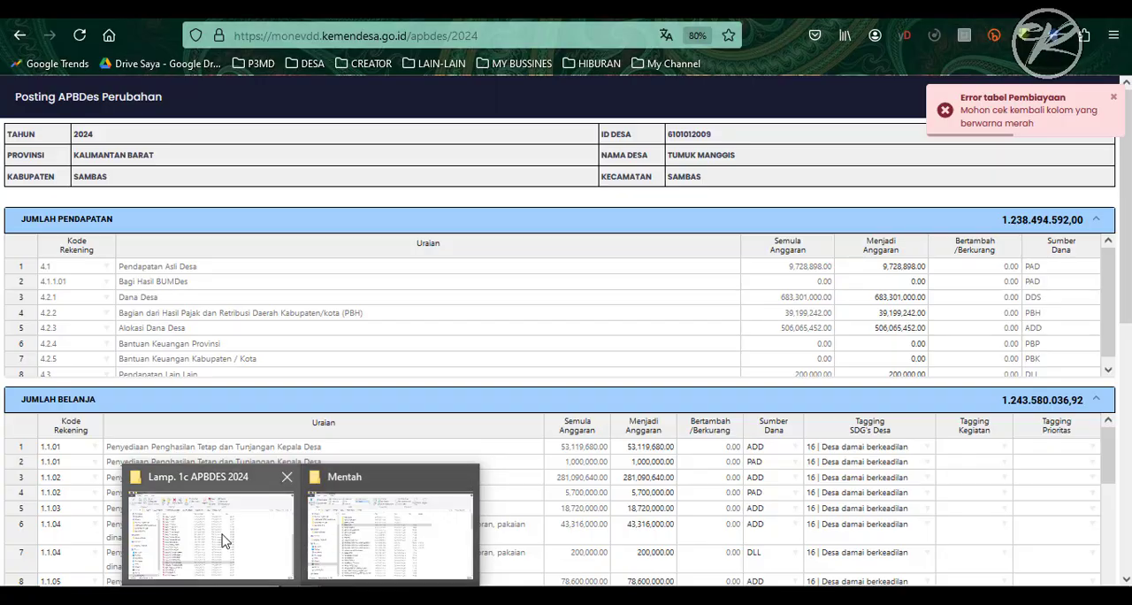
- Switch to File Explorer and try to open the APBDes 1c perubahan_tumuk manggis PDF from the Perubahan 2024 folder
click(228, 542)
scroll(292, 305, up, 2)
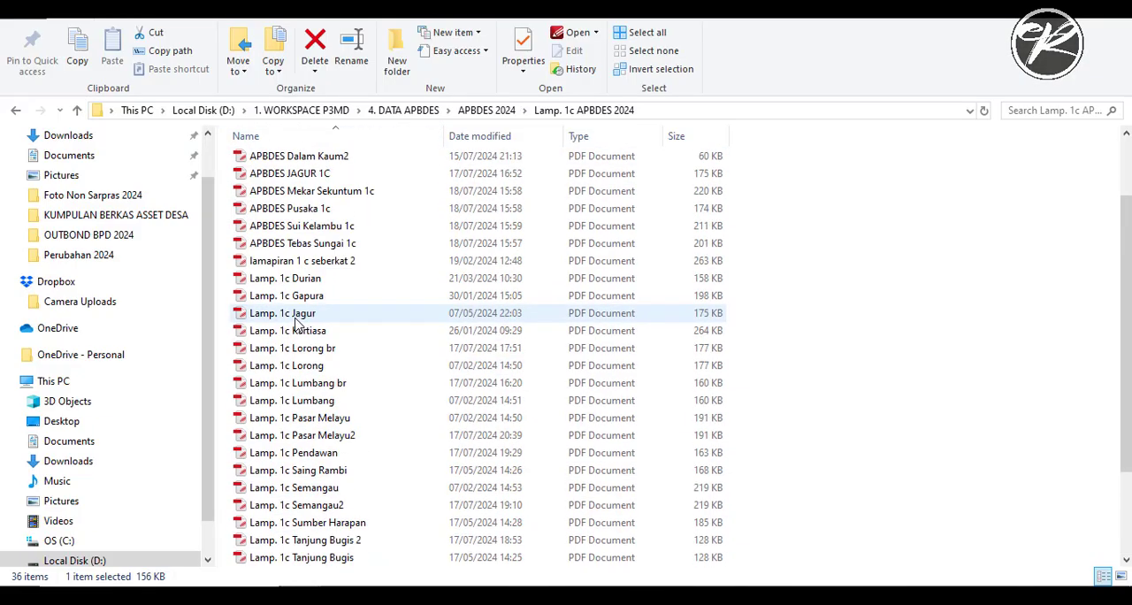
scroll(298, 316, down, 2)
scroll(299, 328, up, 1)
scroll(292, 340, up, 4)
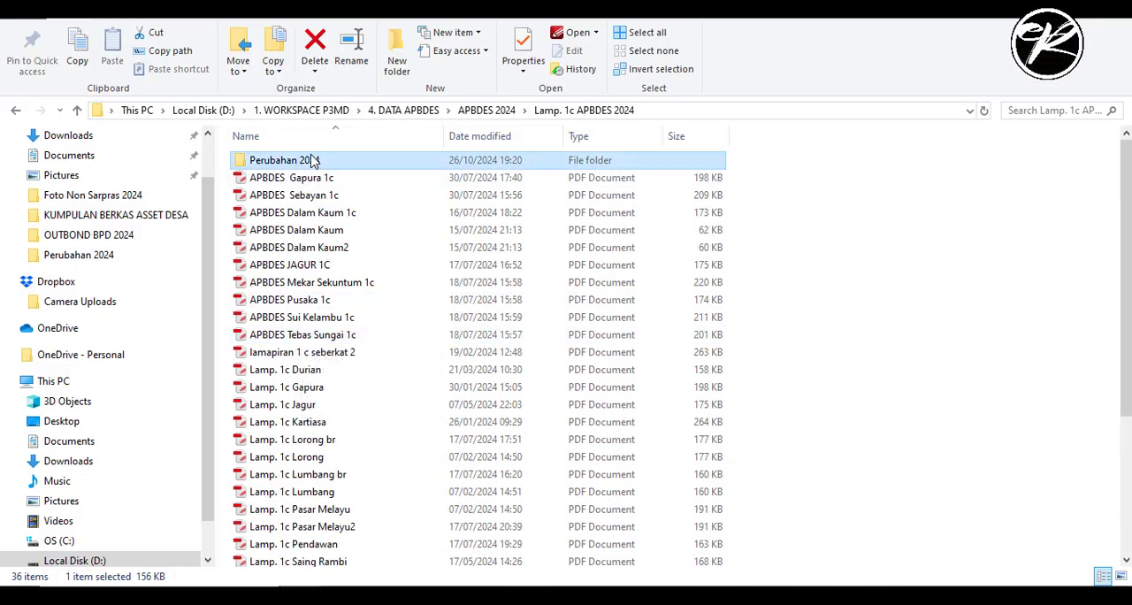
double_click(316, 156)
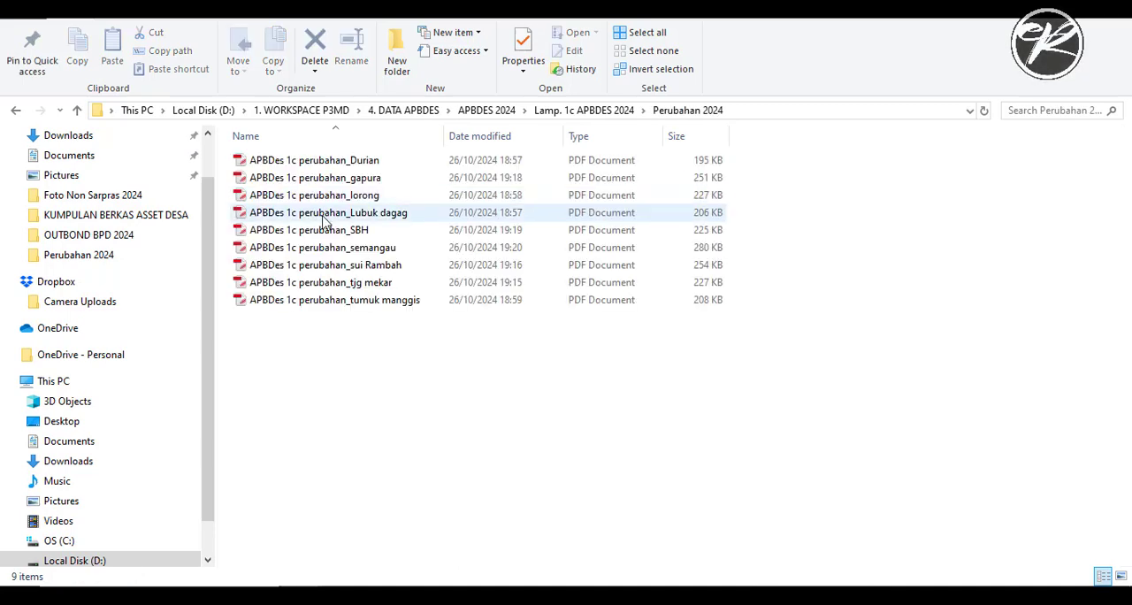
double_click(358, 297)
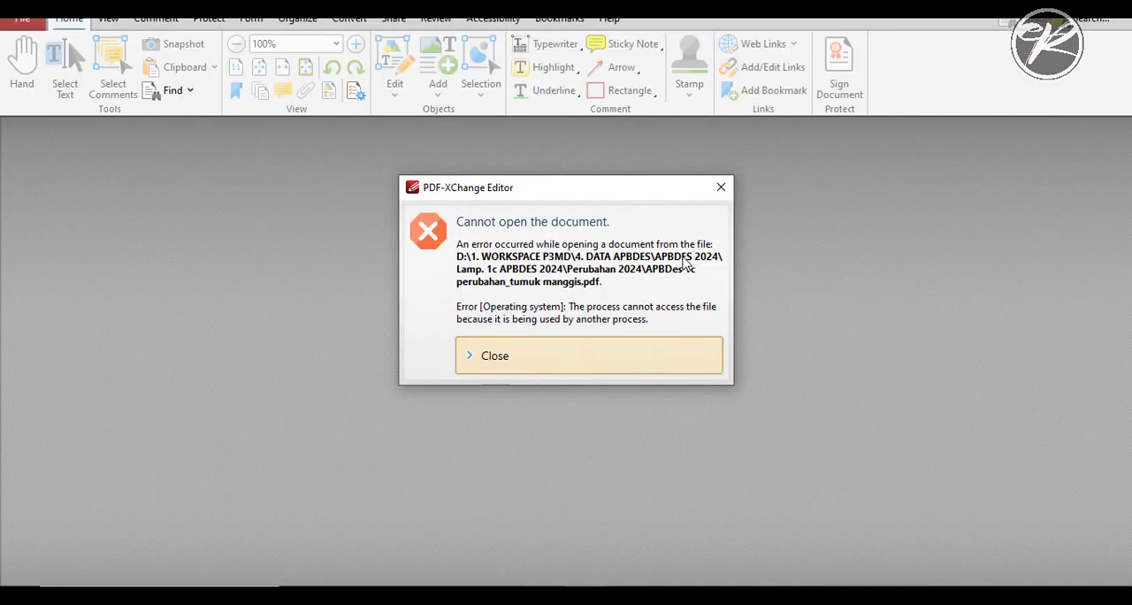
click(721, 187)
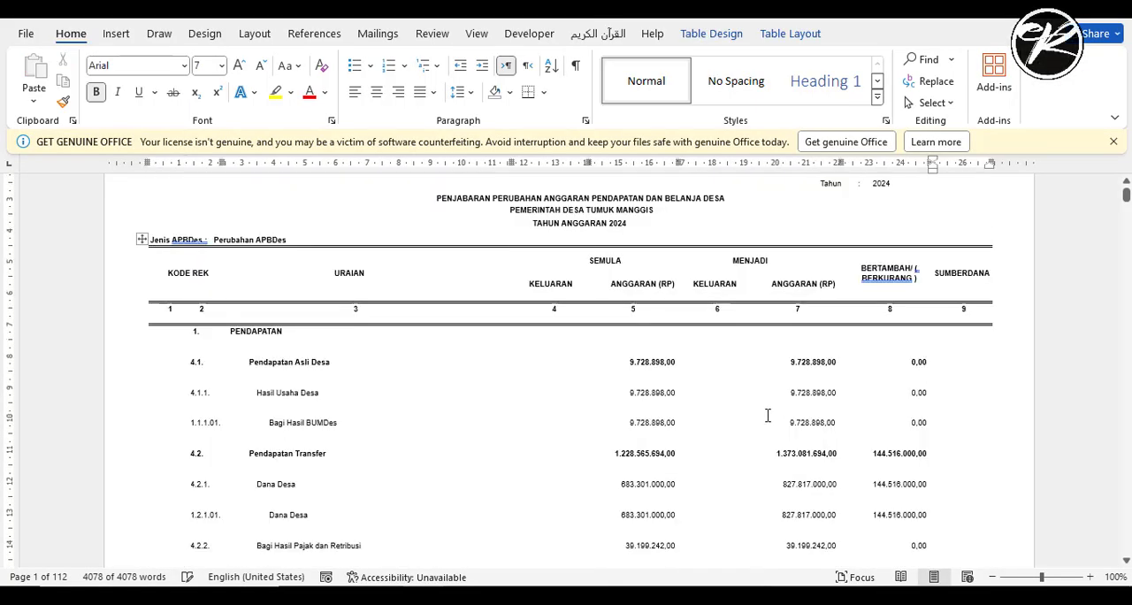
- Review the Tumuk Manggis 2024 budget change document in Word and the budget recap on Sheet2 in Excel
scroll(766, 412, down, 8)
scroll(743, 409, down, 5)
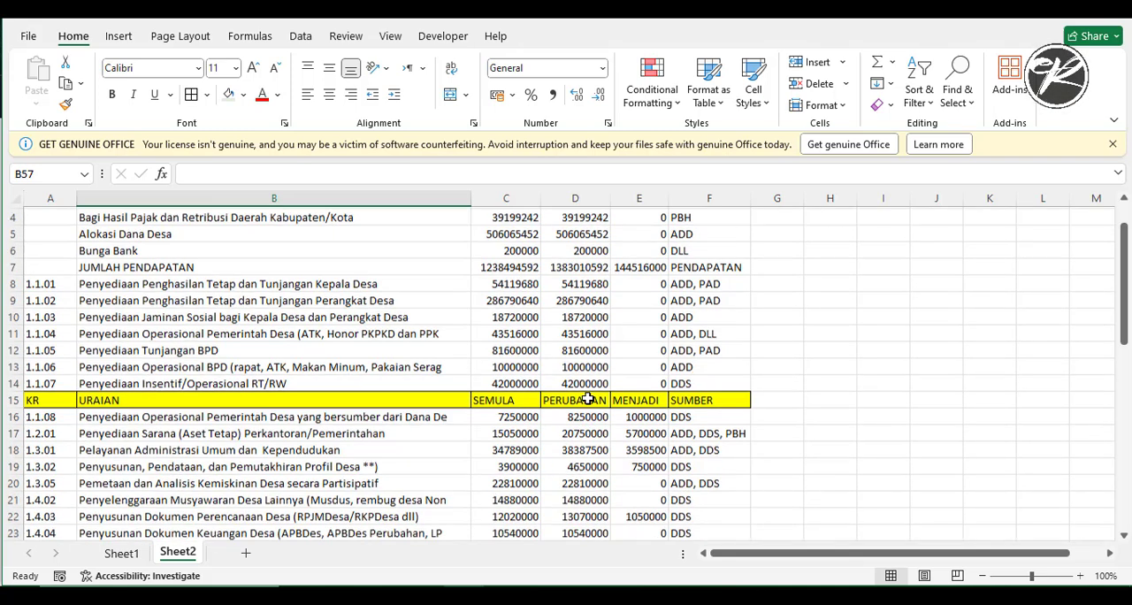
scroll(586, 393, down, 2)
scroll(586, 387, down, 1)
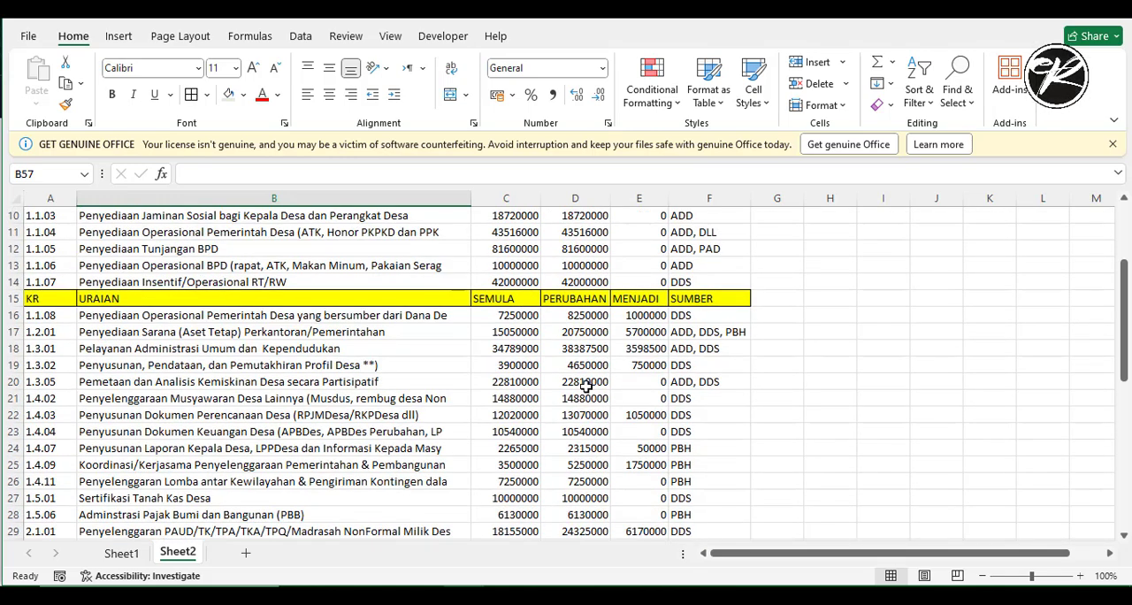
scroll(931, 364, up, 3)
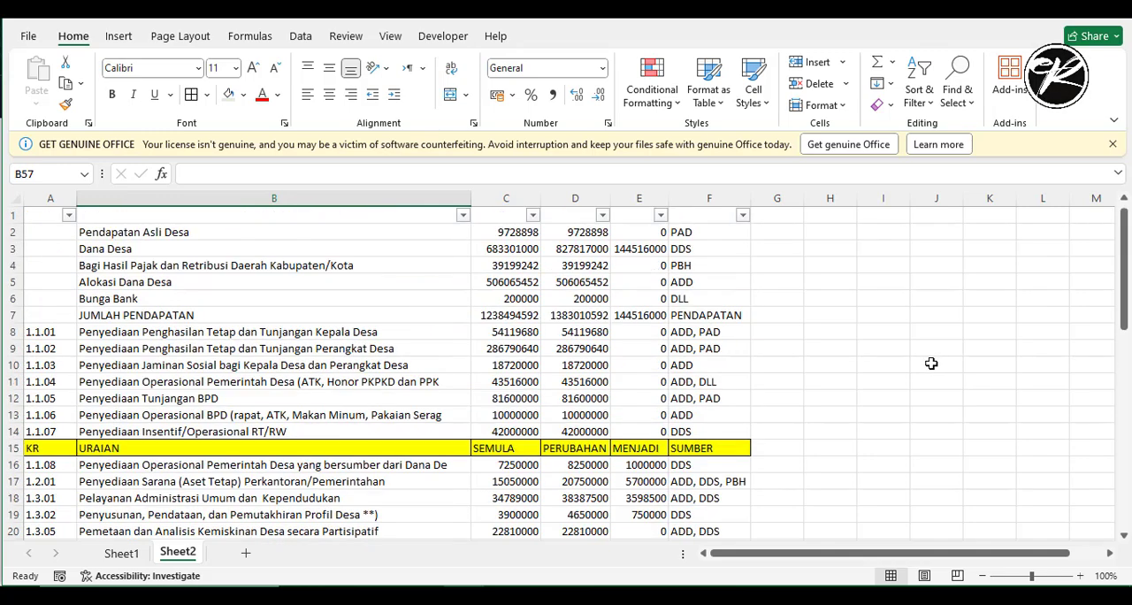
scroll(931, 364, down, 4)
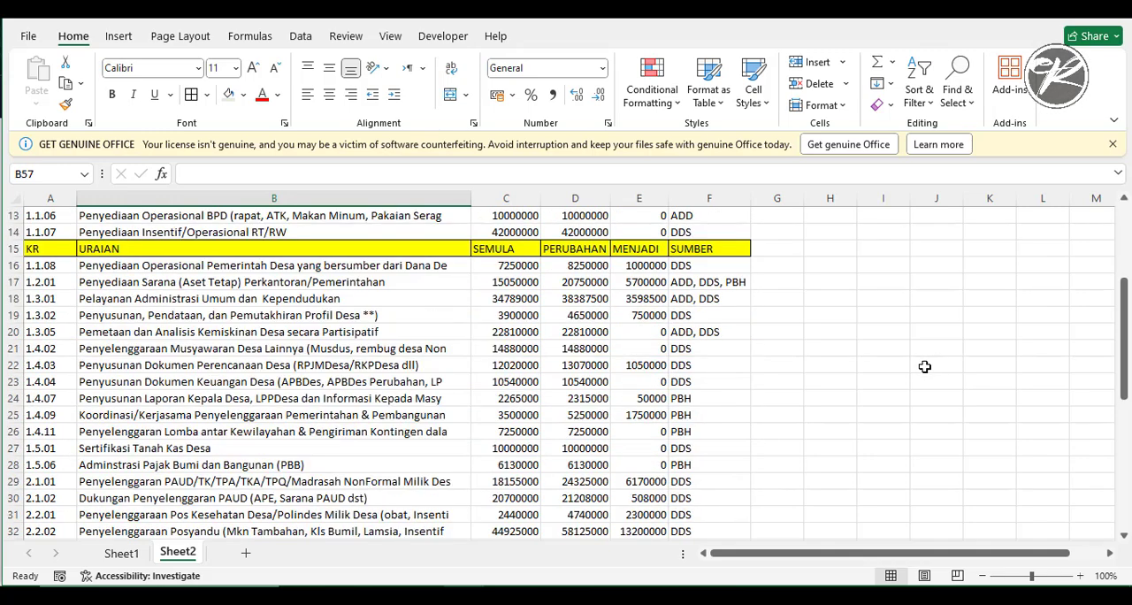
scroll(796, 358, up, 4)
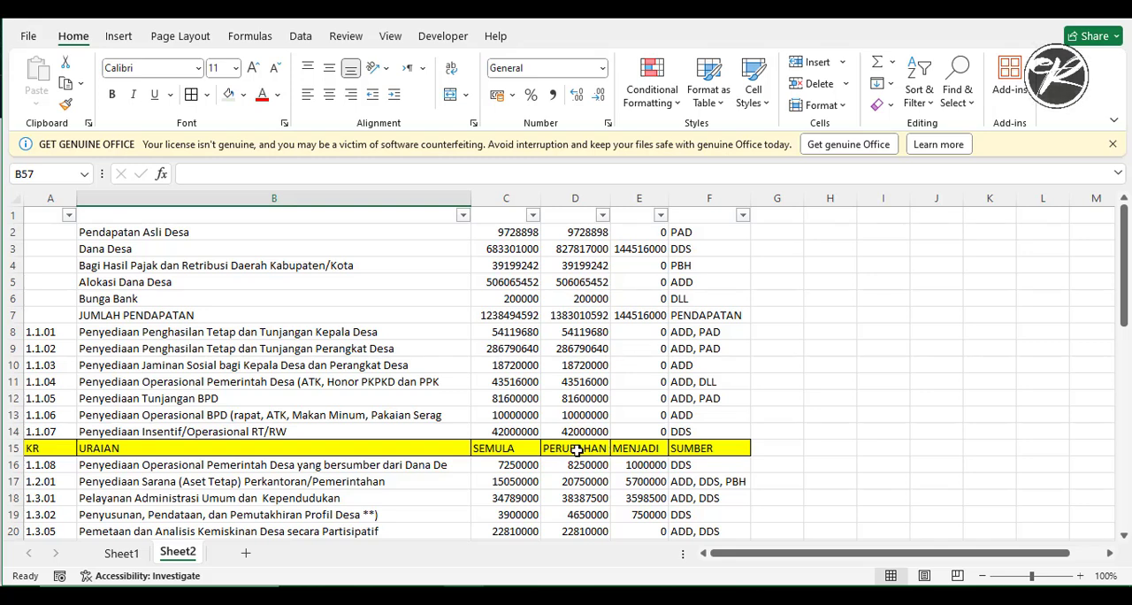
- Compare the change amounts in column E of Sheet2 with the Bertambah/(Berkurang) column of the Word document
click(646, 198)
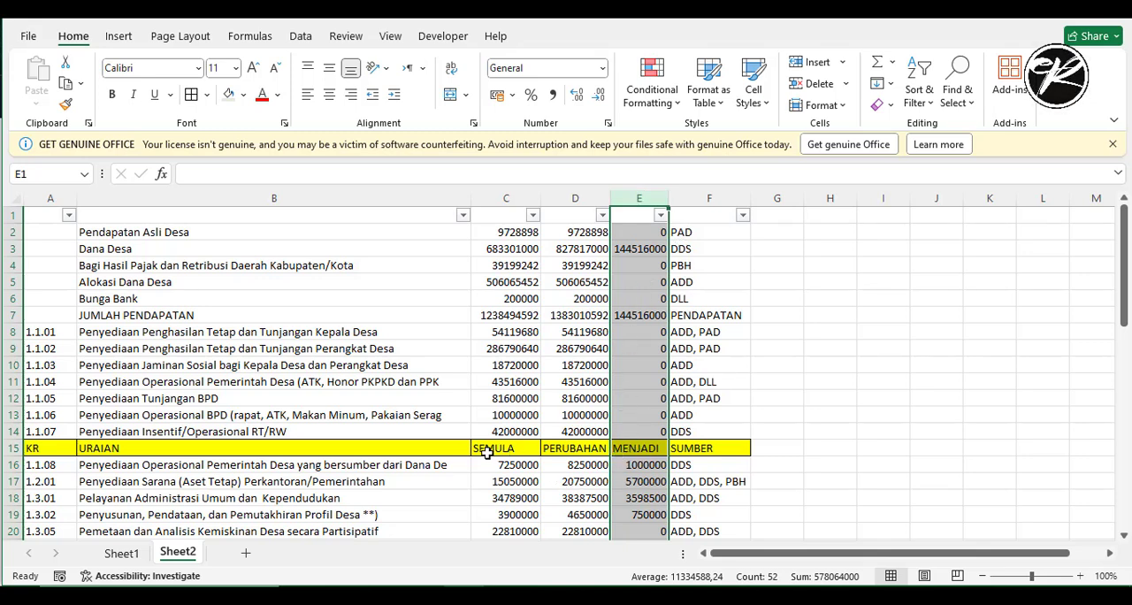
click(598, 591)
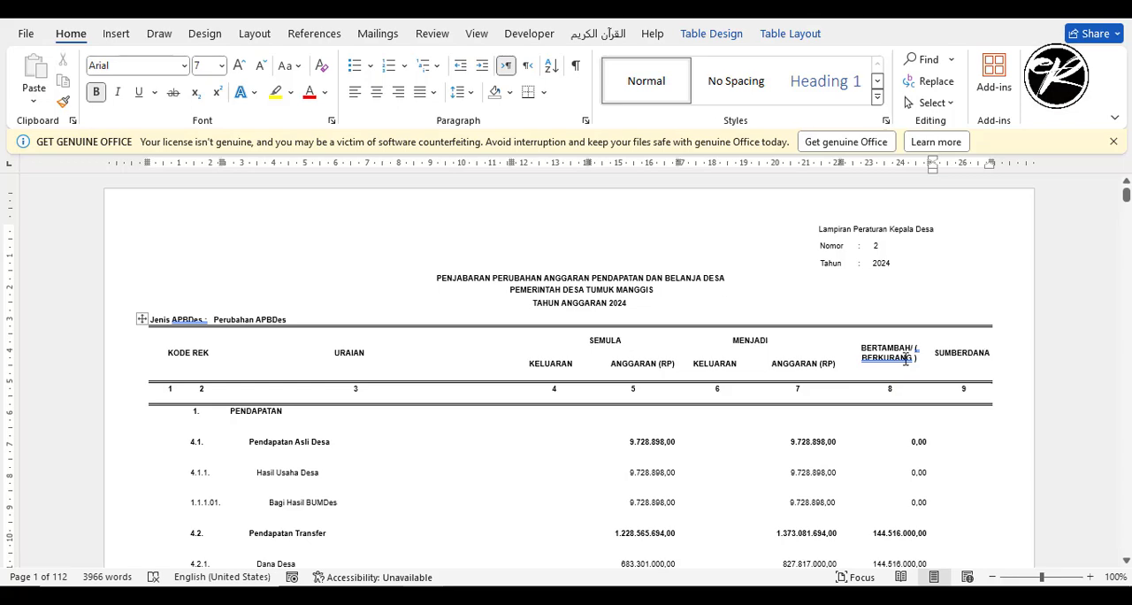
key(alt+Tab)
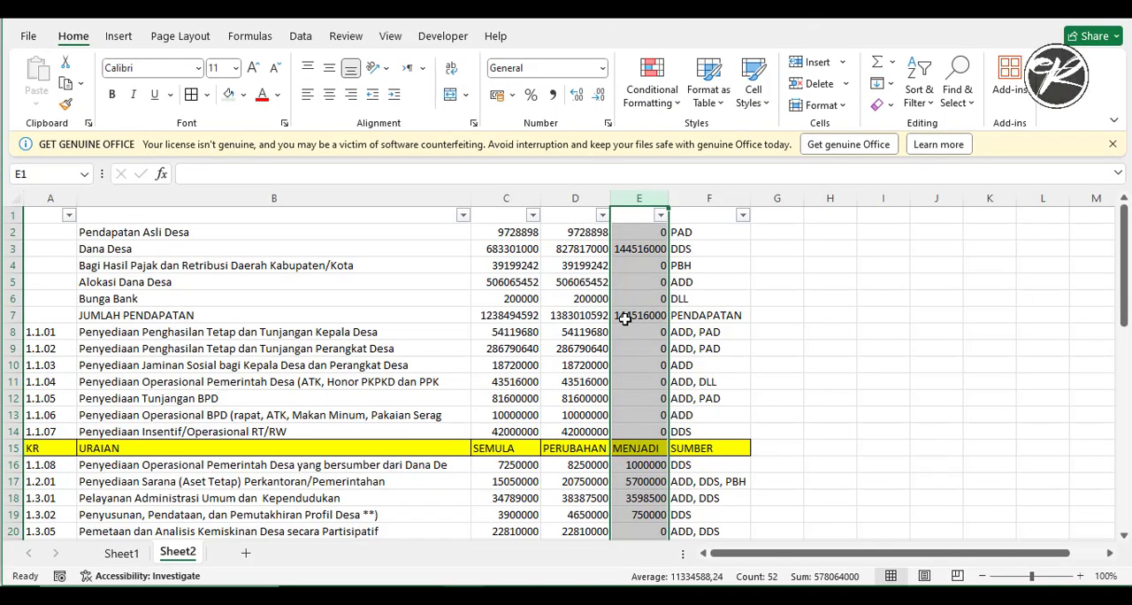
click(641, 266)
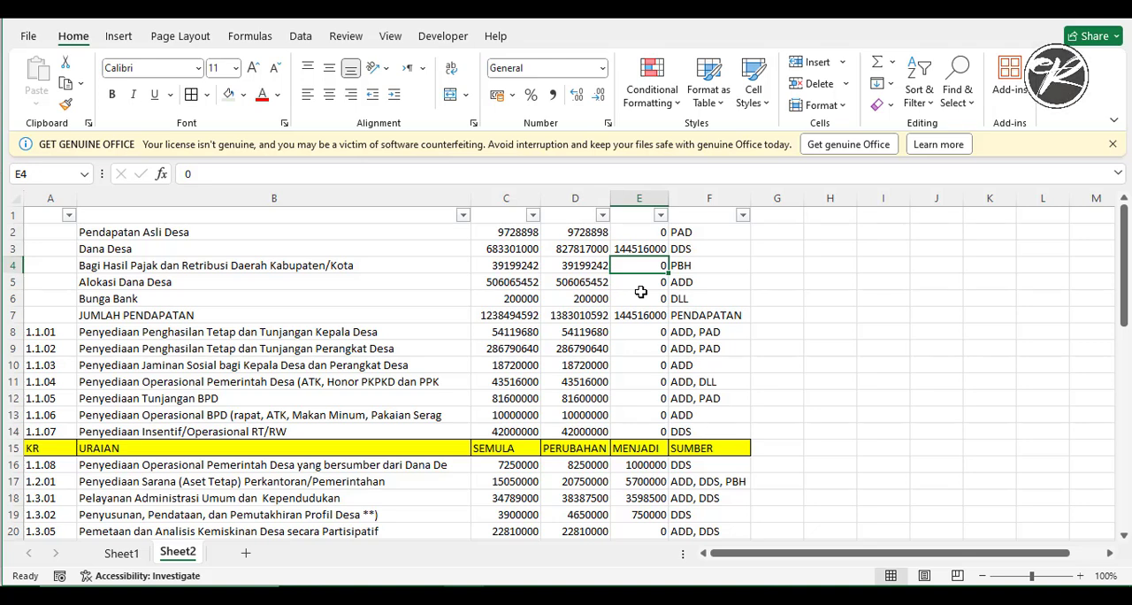
scroll(690, 319, down, 2)
scroll(685, 359, up, 2)
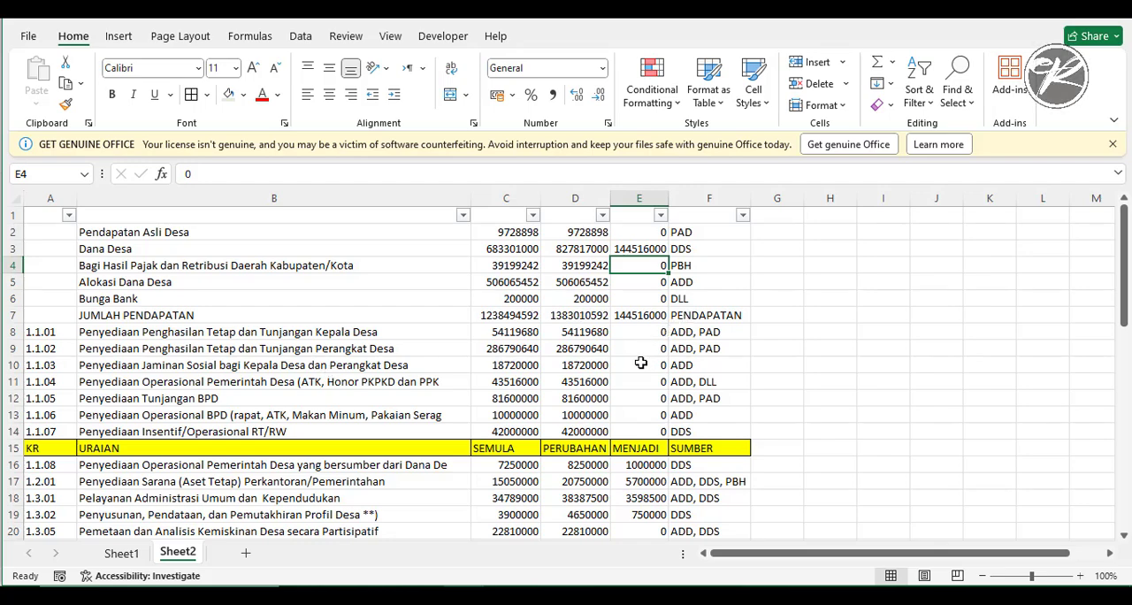
scroll(641, 362, down, 4)
scroll(643, 363, up, 4)
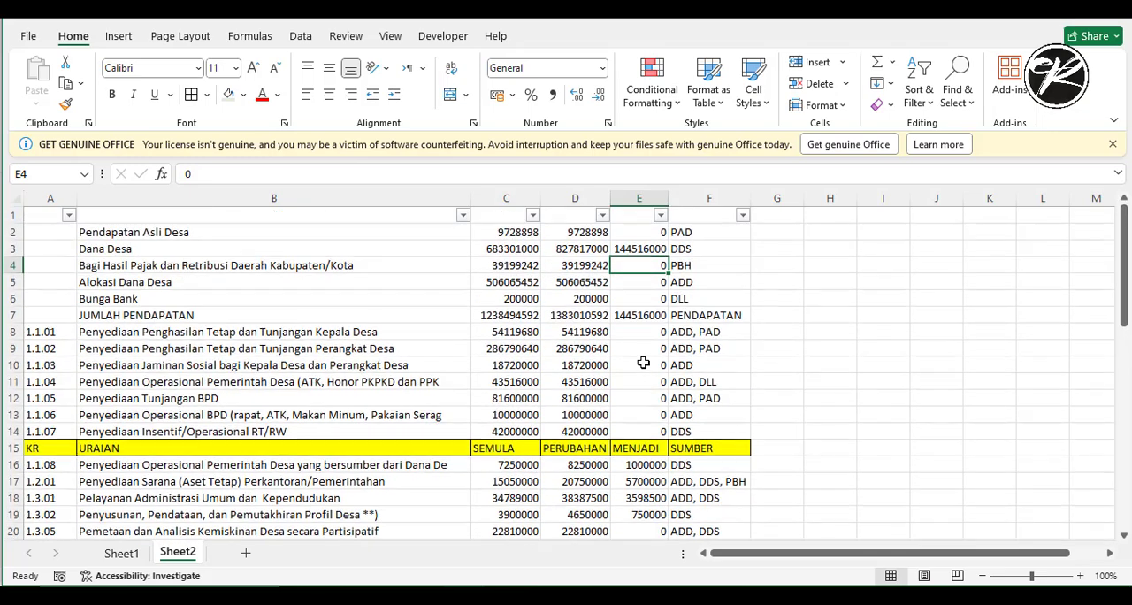
scroll(643, 363, down, 3)
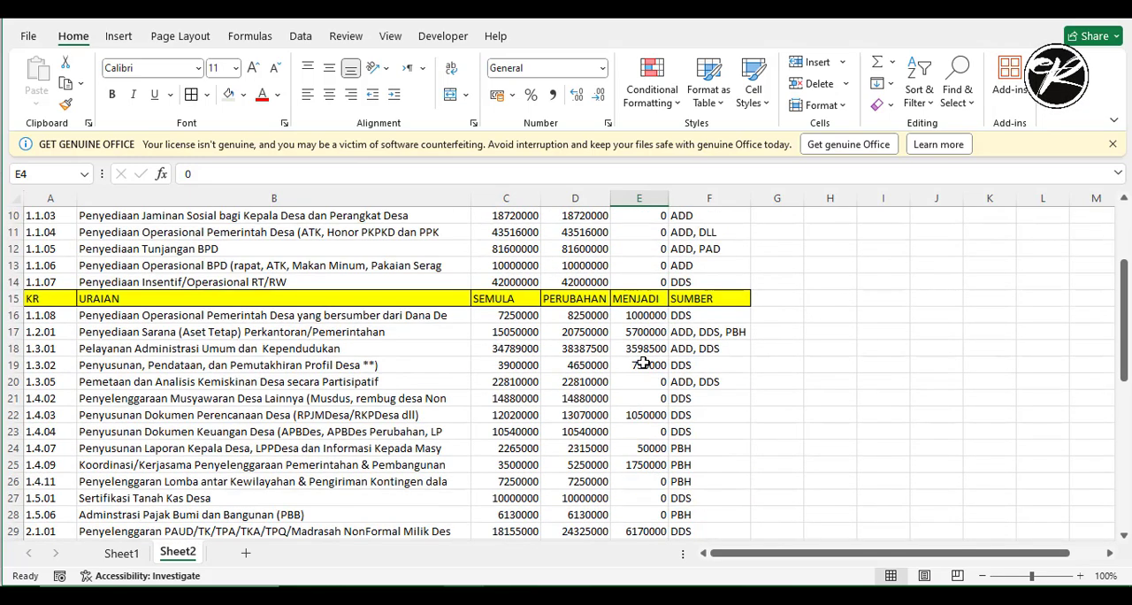
scroll(643, 363, up, 3)
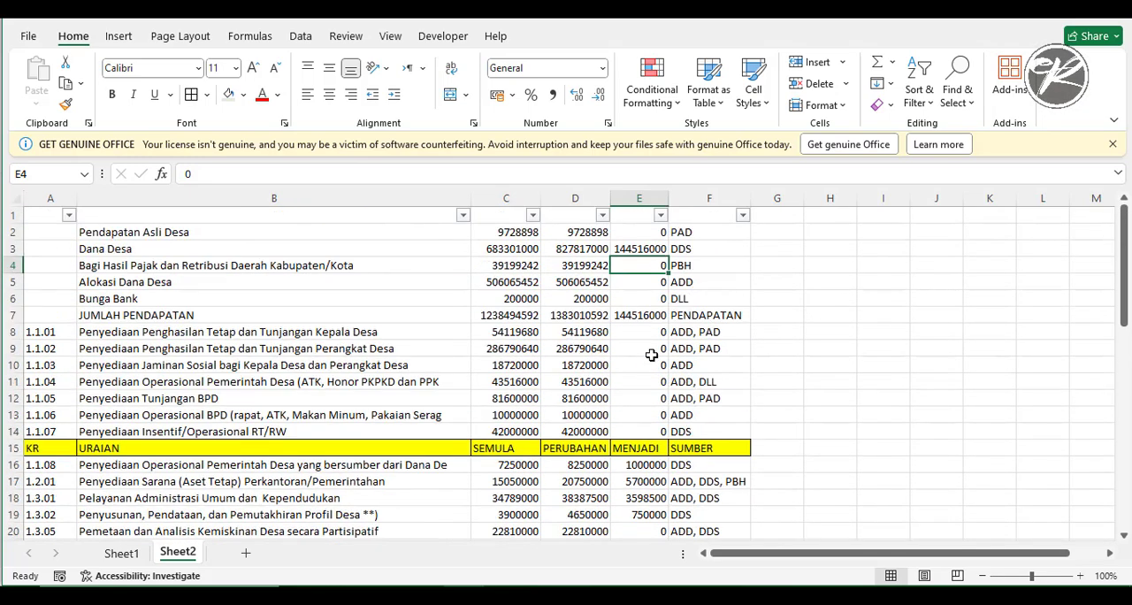
- Filter column E of the Excel recap to exclude the rows whose change amount is 0
click(638, 196)
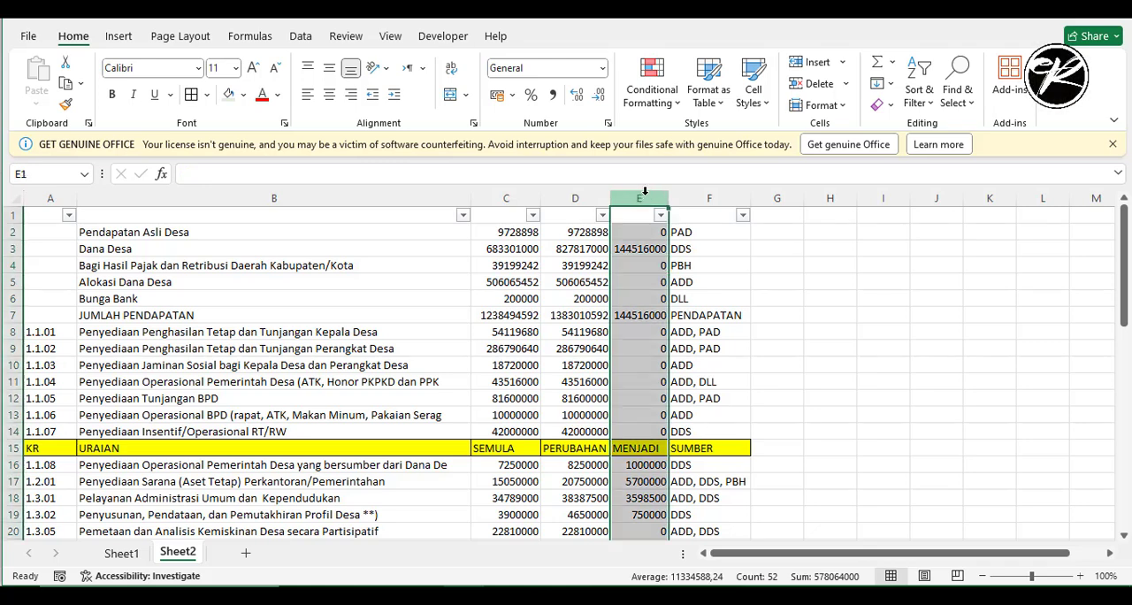
key(alt+Tab)
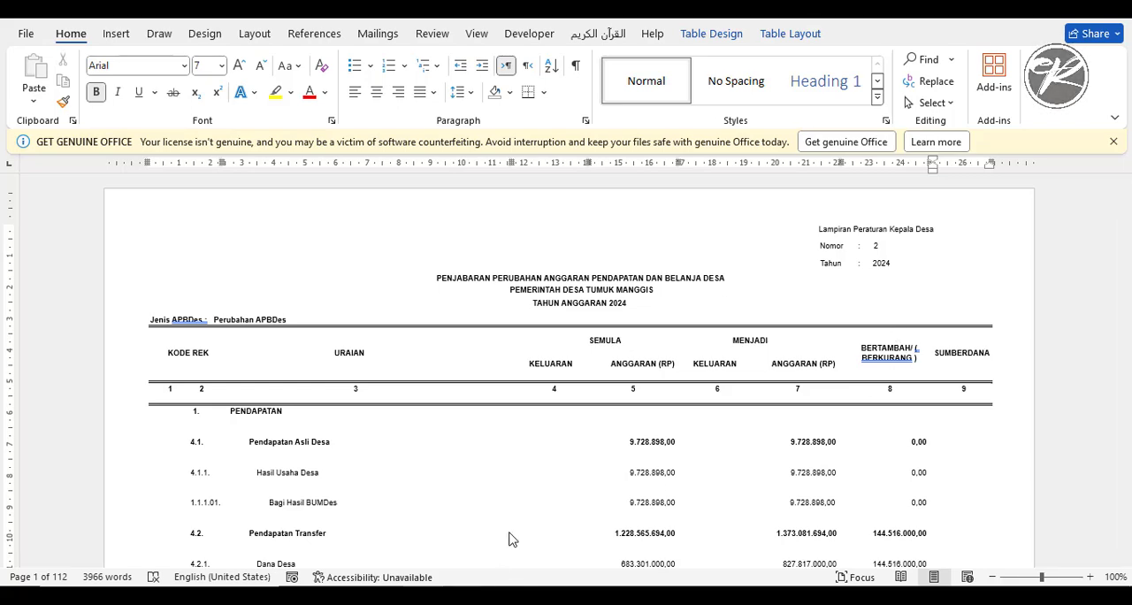
key(alt+Tab)
click(660, 217)
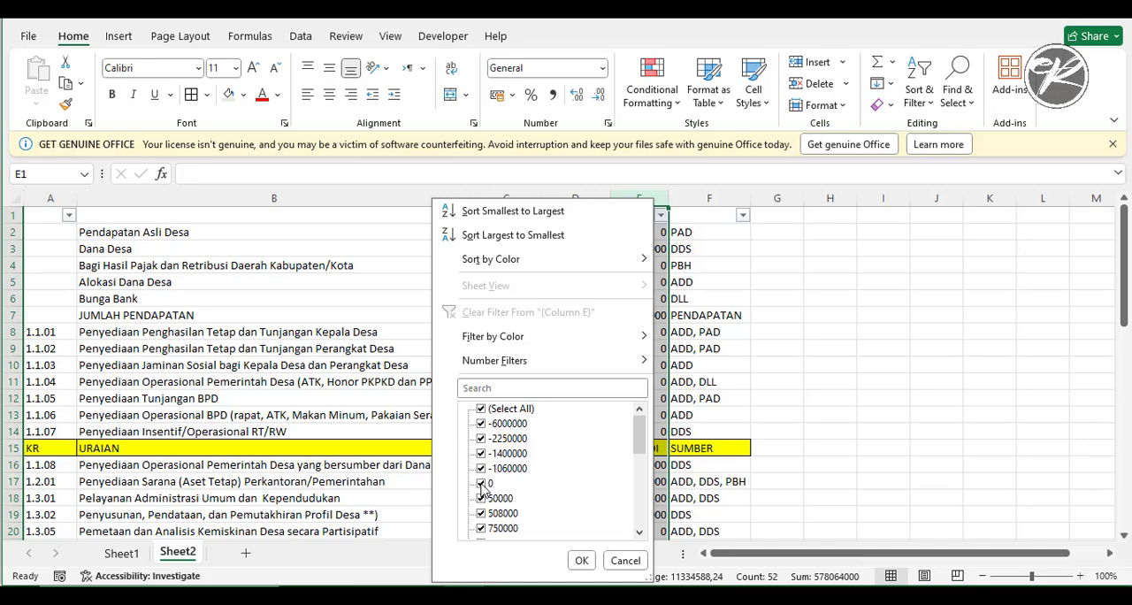
click(481, 483)
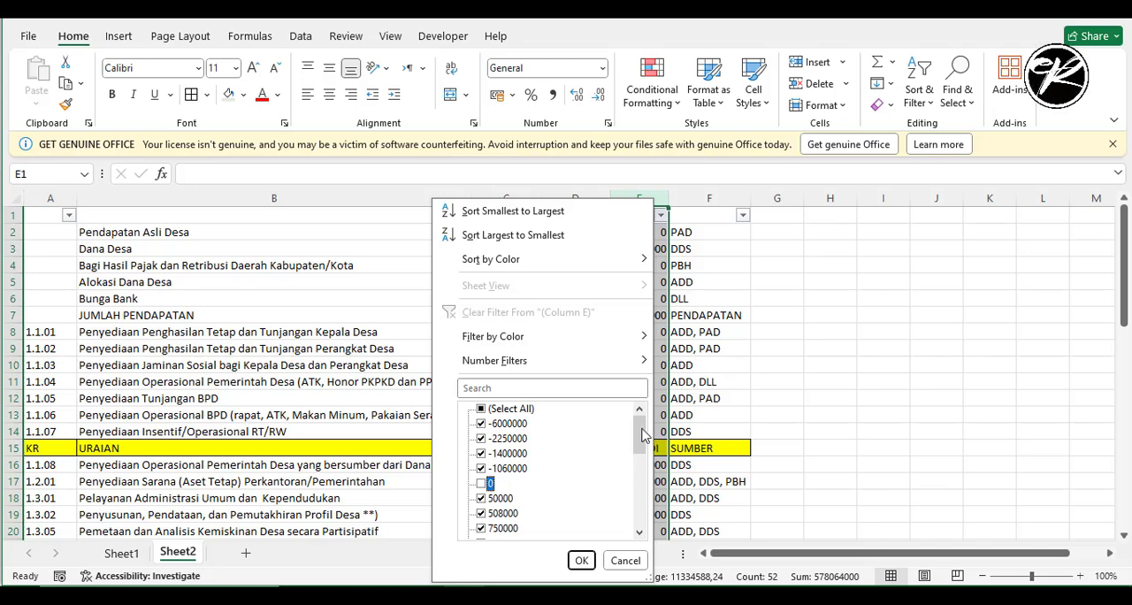
mouse_move(643, 435)
mouse_down()
mouse_move(634, 531)
mouse_move(643, 440)
mouse_up()
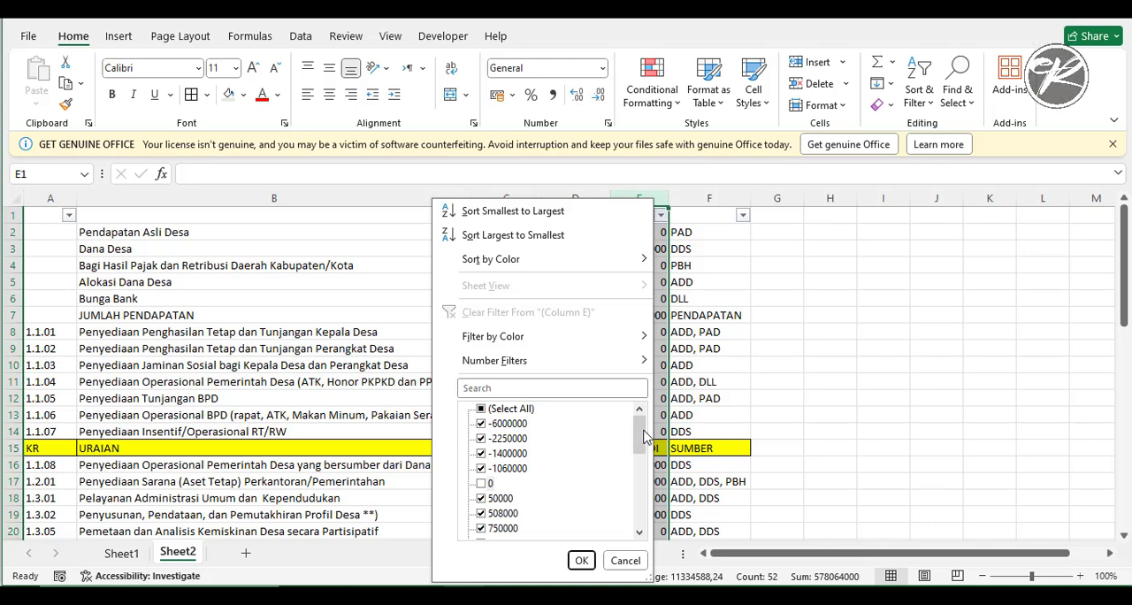
drag(641, 447, 639, 520)
click(582, 560)
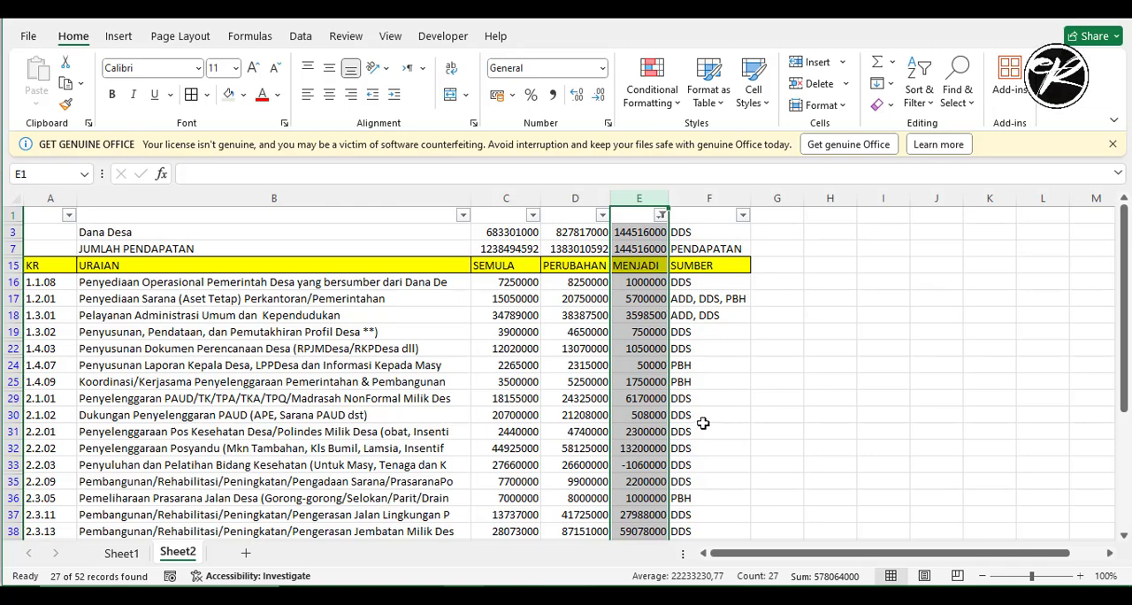
- Highlight cells A40:E40, the village clean water source activity with code 2.4.11, with a yellow fill
scroll(410, 391, down, 4)
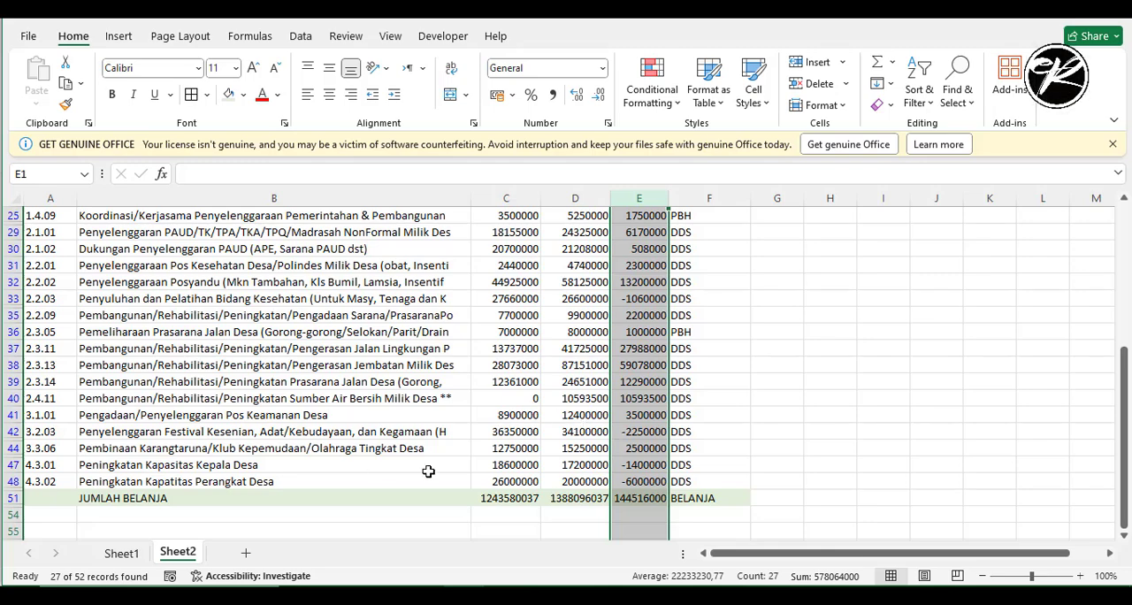
click(502, 401)
scroll(503, 399, up, 5)
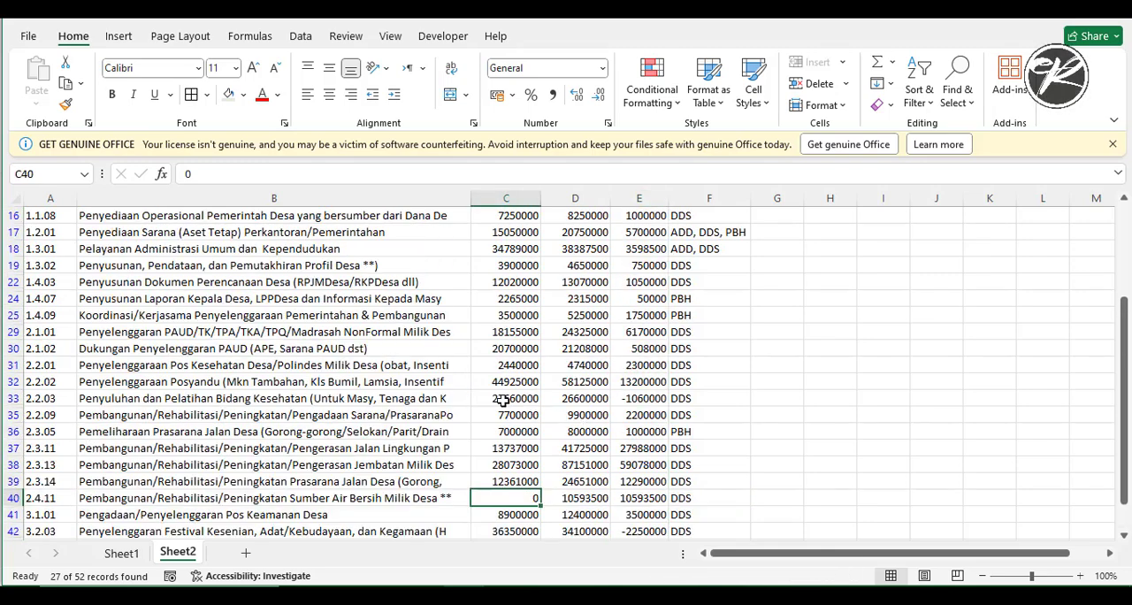
scroll(479, 434, down, 4)
drag(67, 434, 639, 433)
click(243, 95)
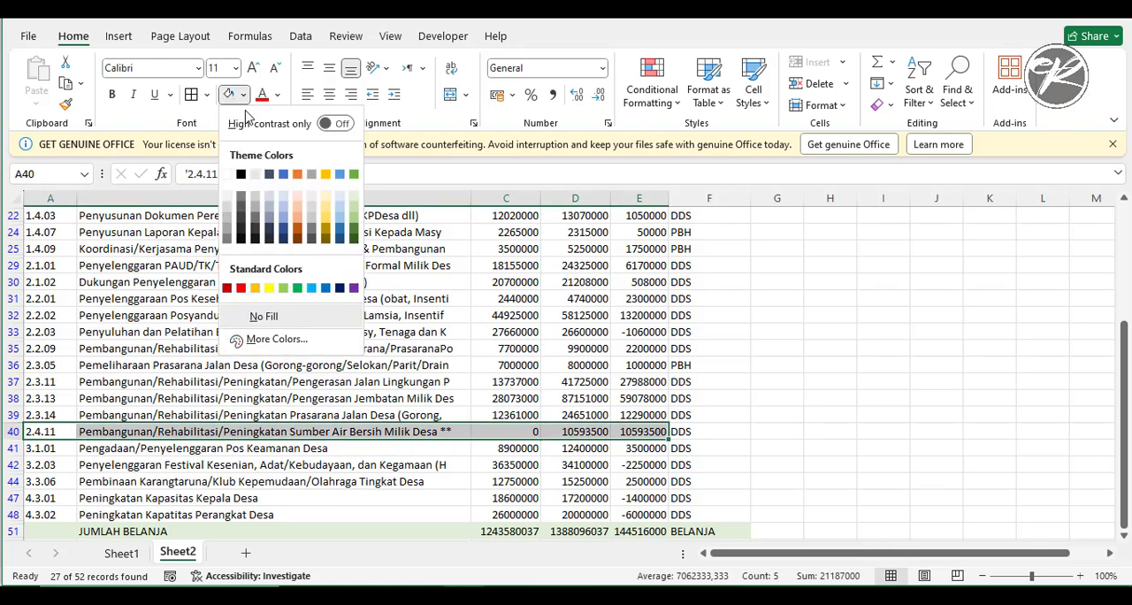
click(270, 289)
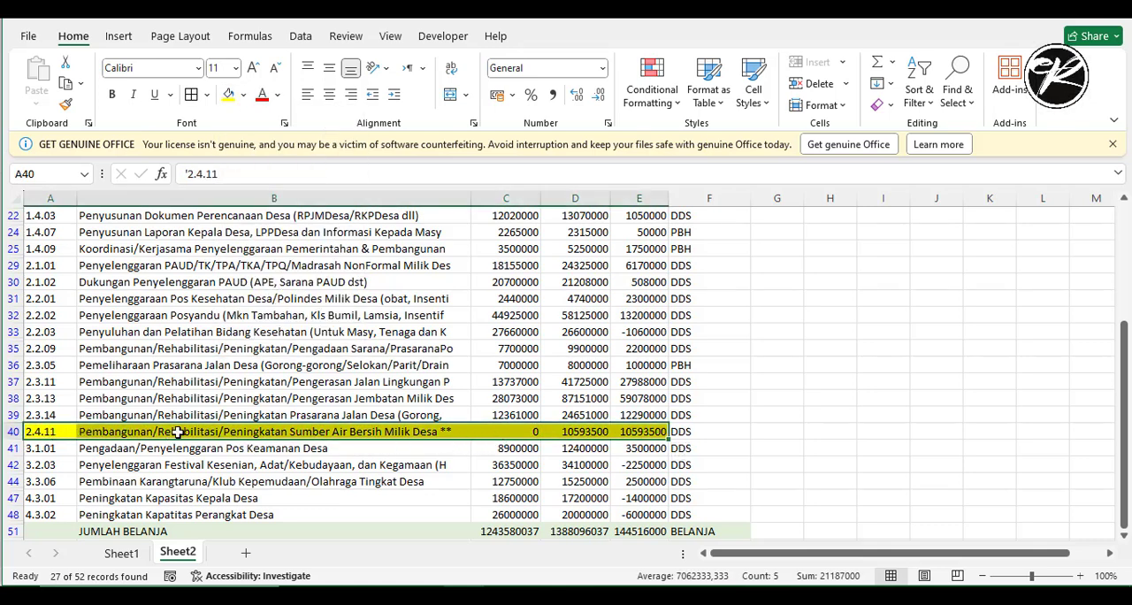
- Check the description and change amount of the highlighted 2.4.11 activity among the other filtered rows
click(251, 432)
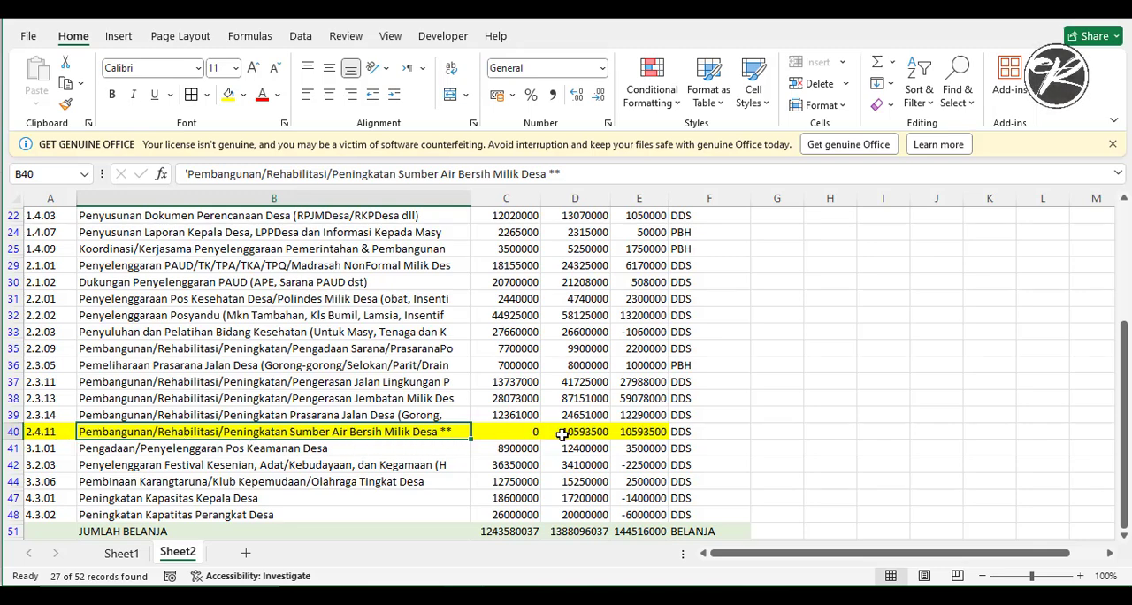
click(643, 432)
scroll(647, 396, up, 3)
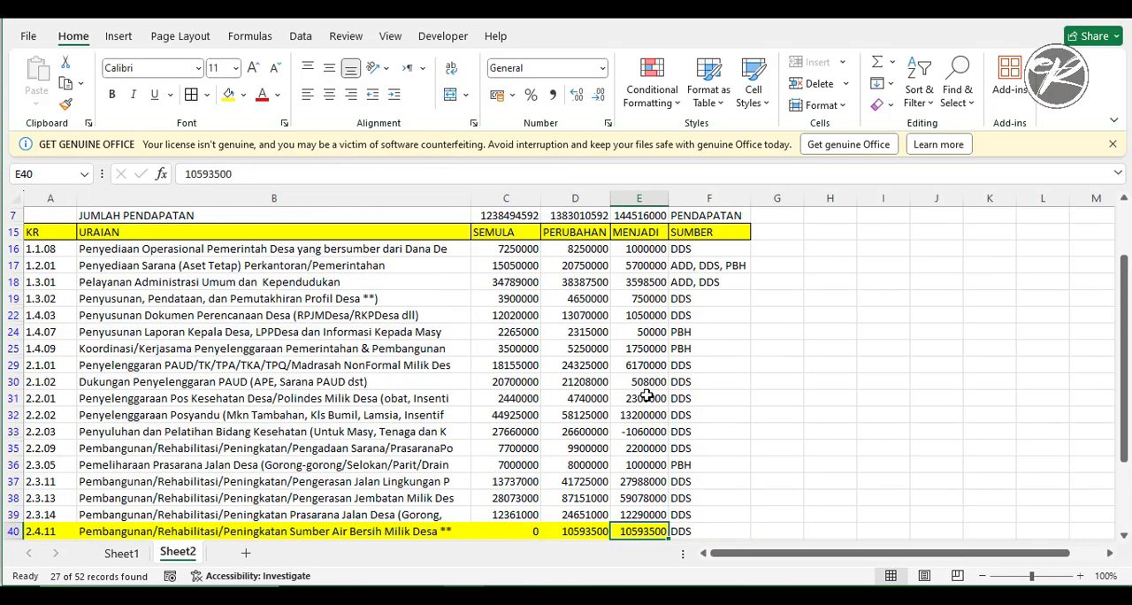
scroll(647, 393, down, 3)
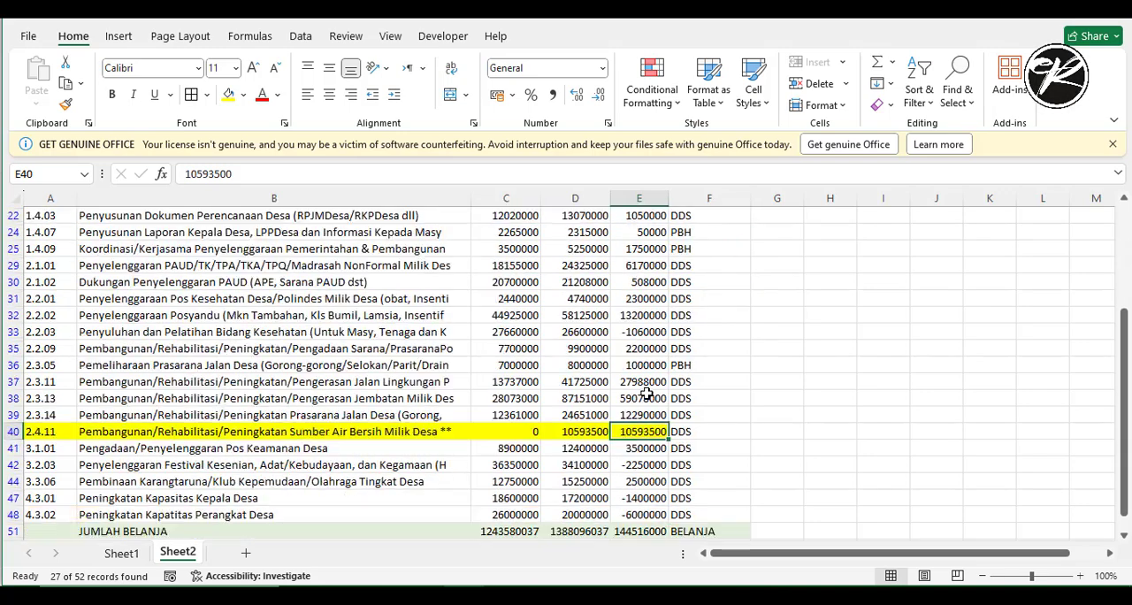
- Highlight cells A17:F18, the 1.2.01 and 1.3.01 activities with several funding sources, with an orange fill
scroll(647, 393, up, 2)
scroll(646, 393, up, 1)
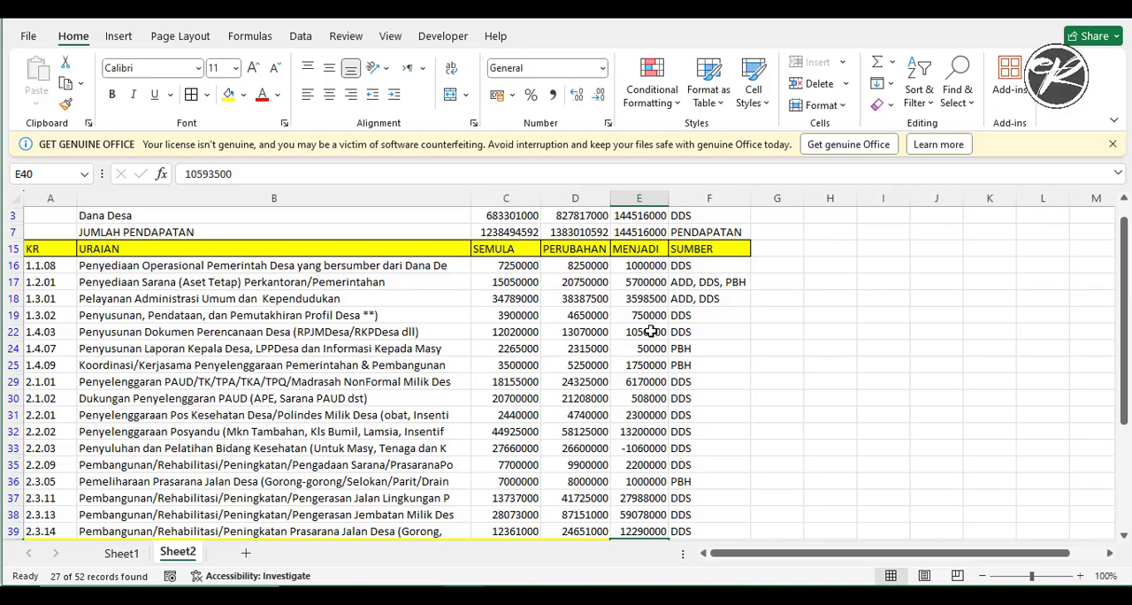
drag(40, 282, 718, 301)
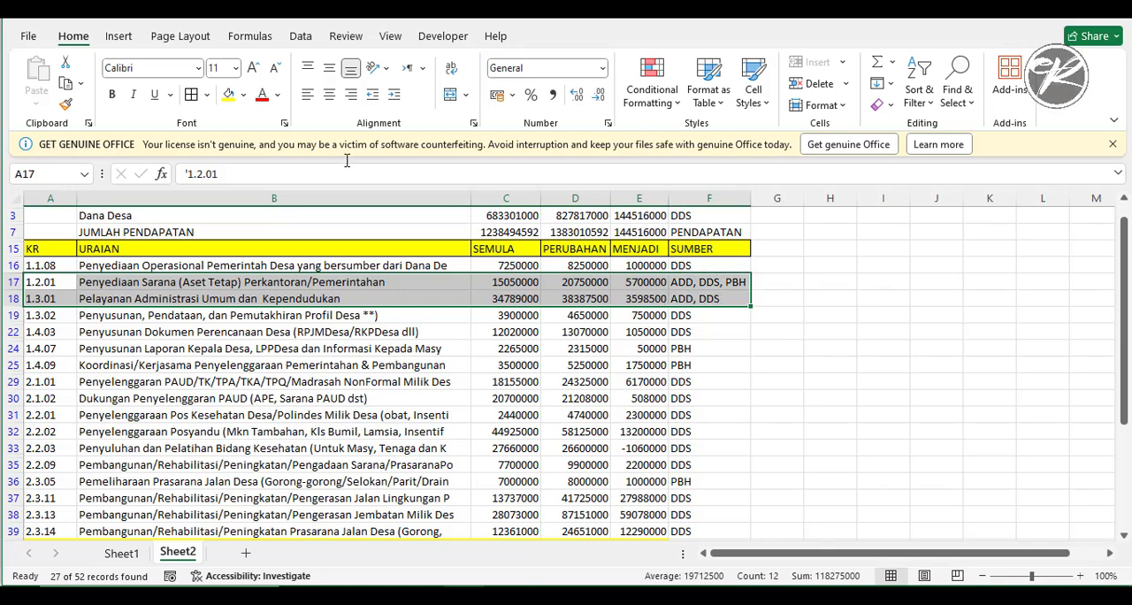
click(243, 94)
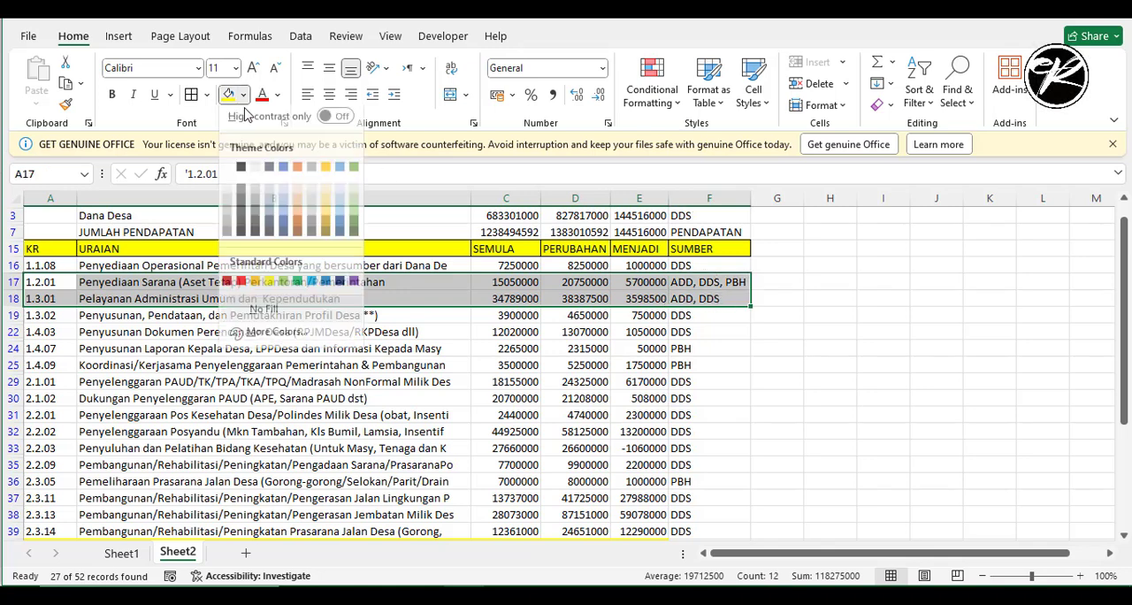
click(257, 288)
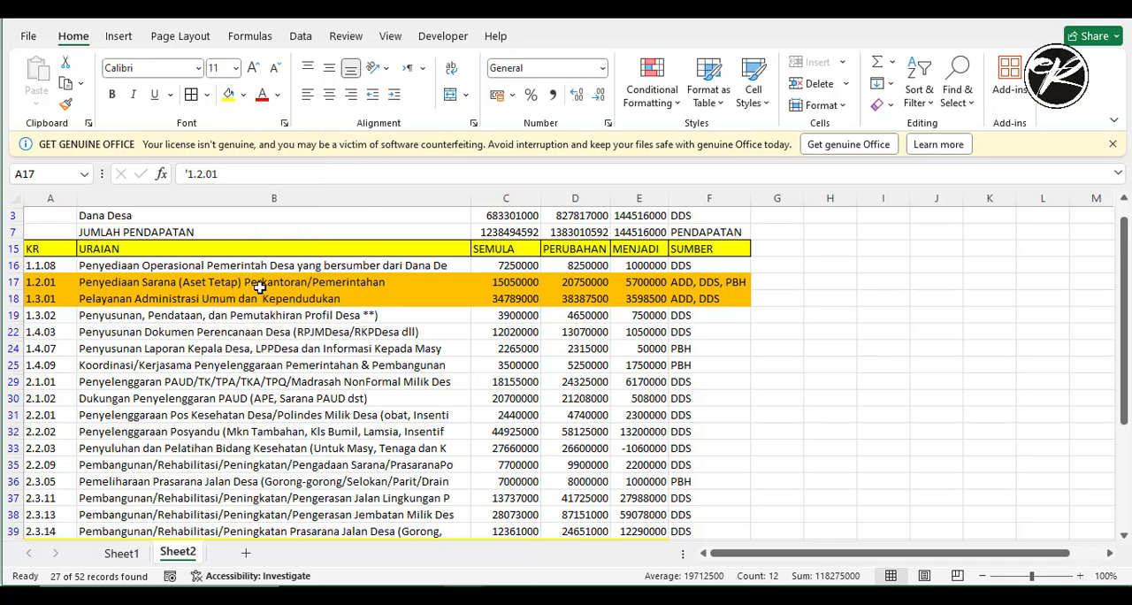
- Check the funding sources in the SUMBER column for the orange 1.2.01 and 1.3.01 rows and the other filtered activities
click(665, 347)
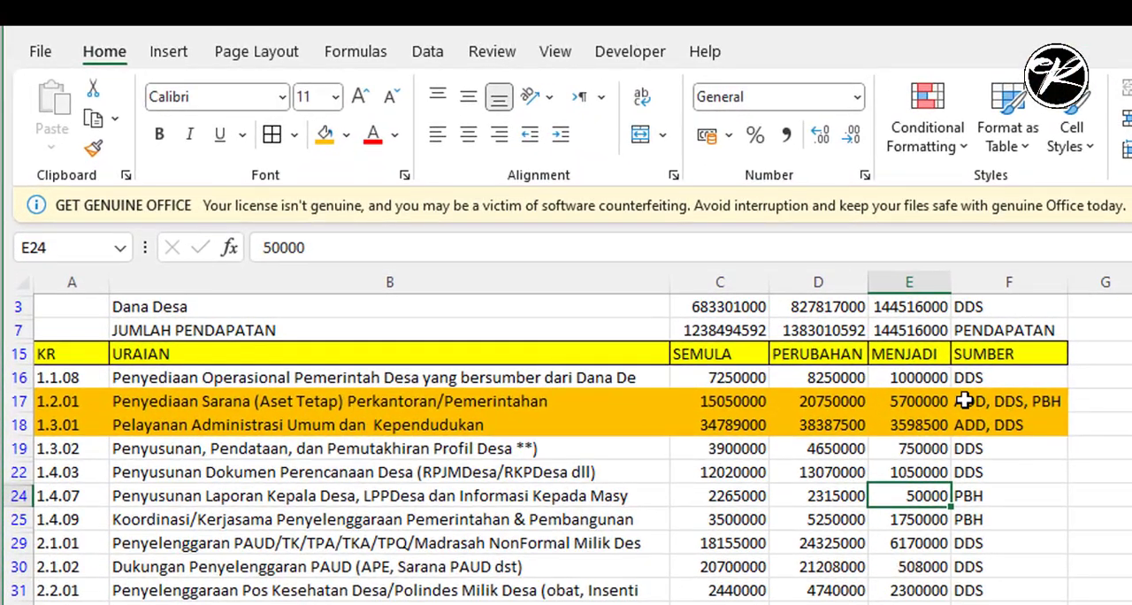
click(1012, 403)
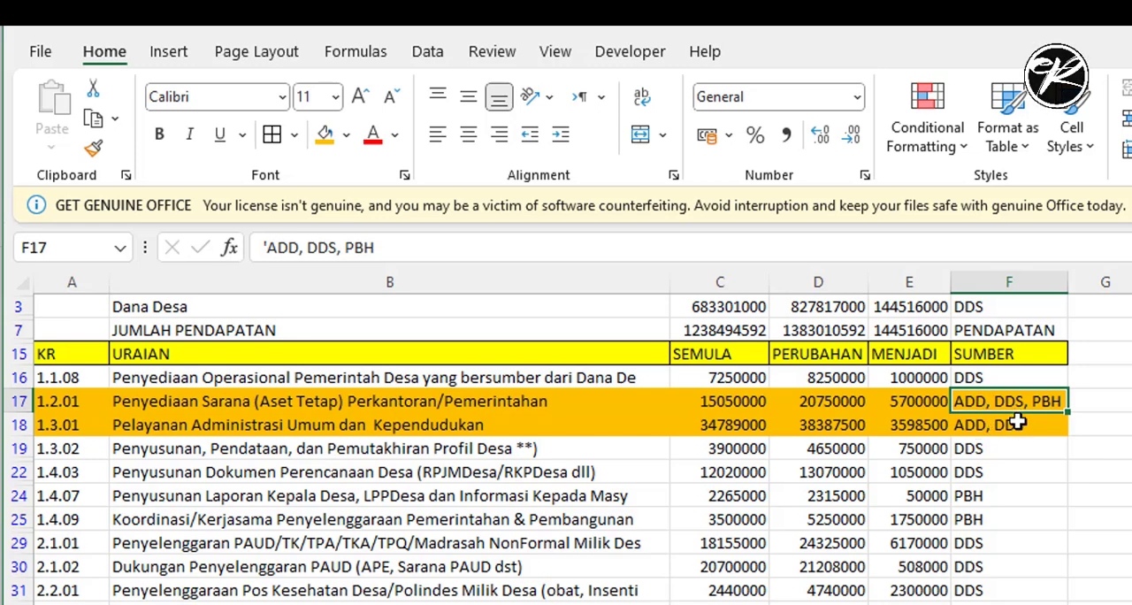
scroll(1026, 418, down, 4)
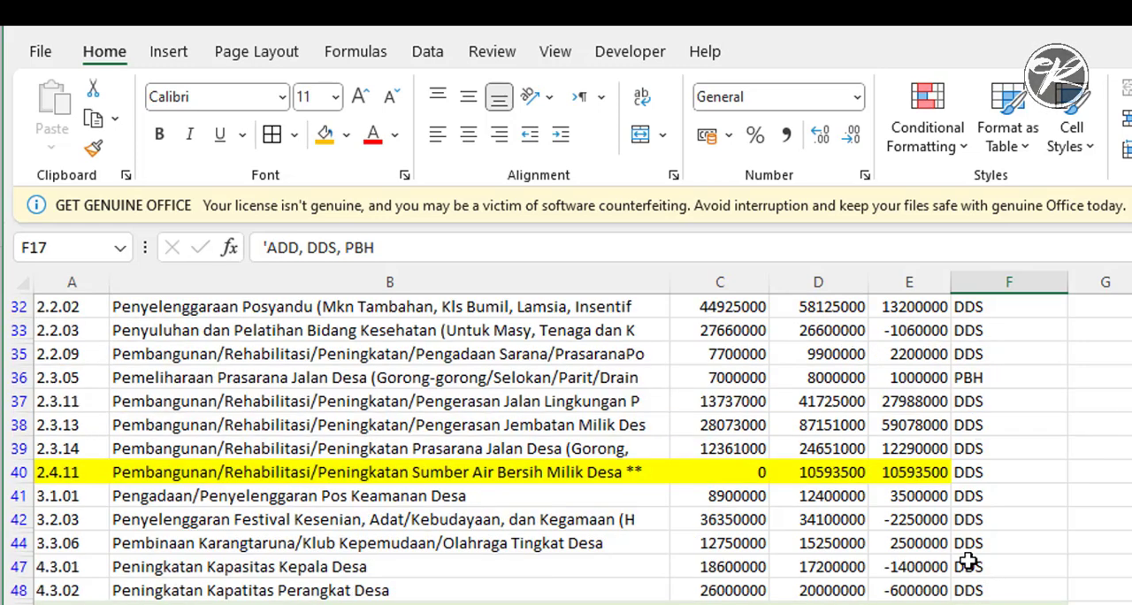
scroll(958, 559, up, 2)
scroll(958, 559, up, 1)
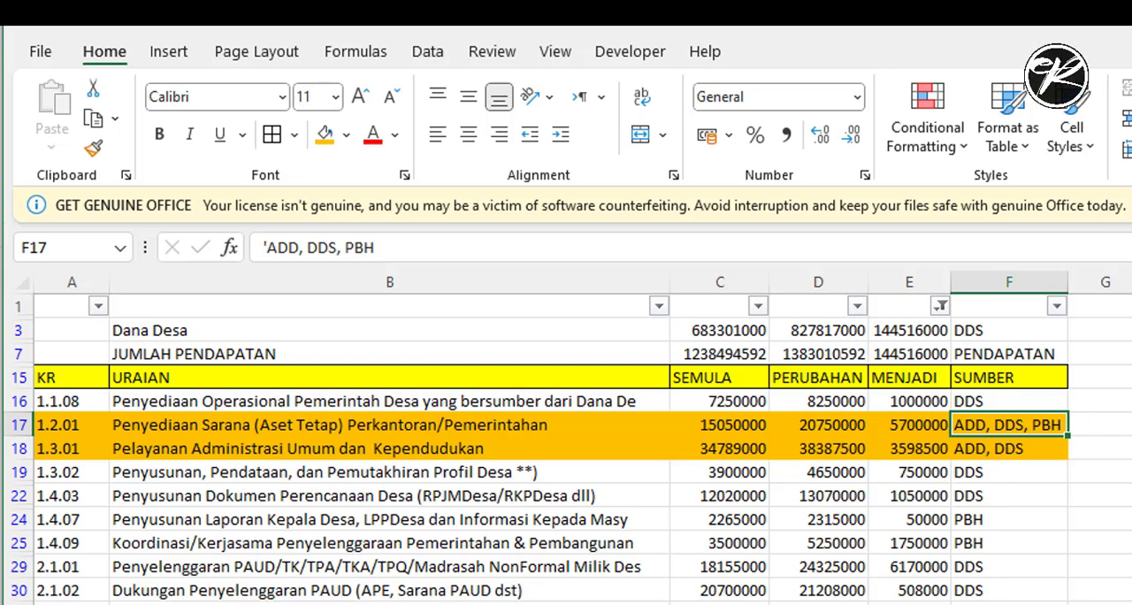
- Switch to the SisKeuDes web application and choose the Ringkasan APBDes 1b per Sumberdana report among the budgeting reports
key(alt+Tab)
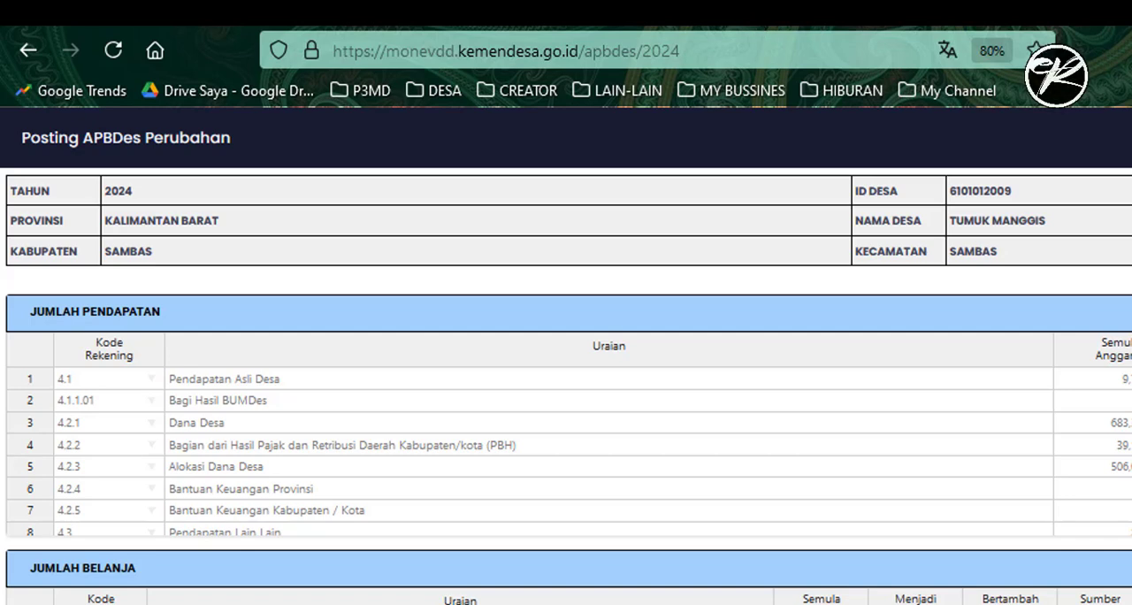
click(934, 10)
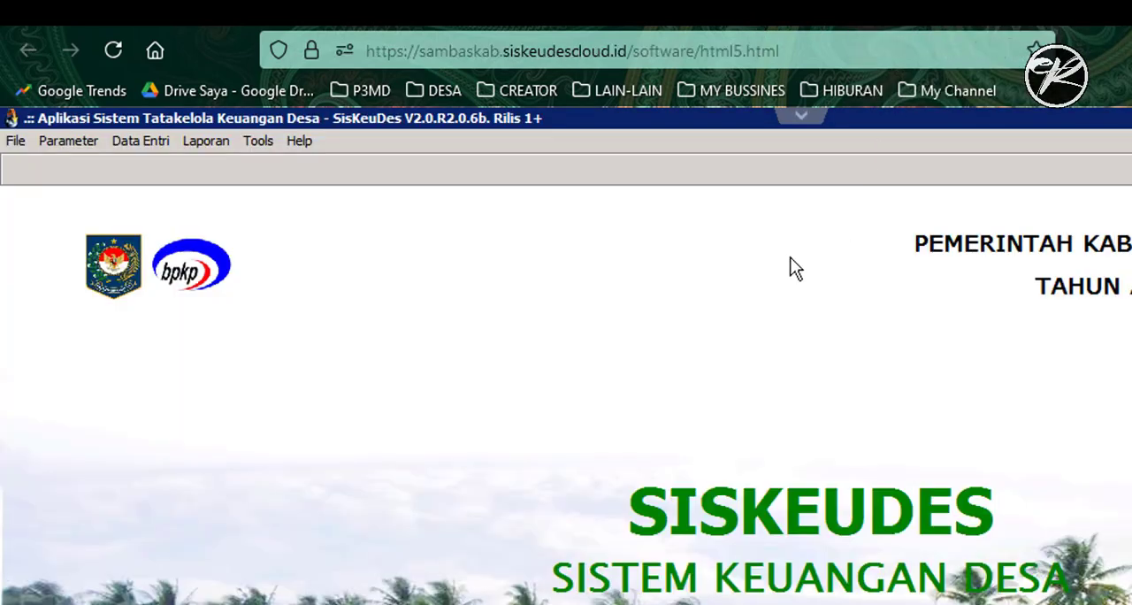
click(202, 148)
click(257, 226)
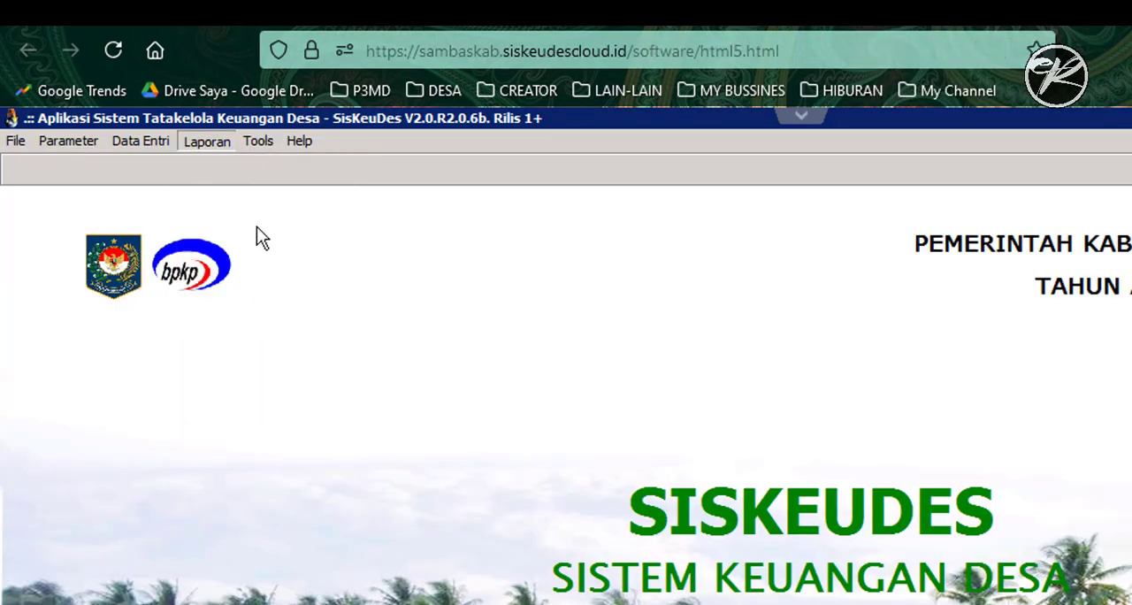
click(558, 356)
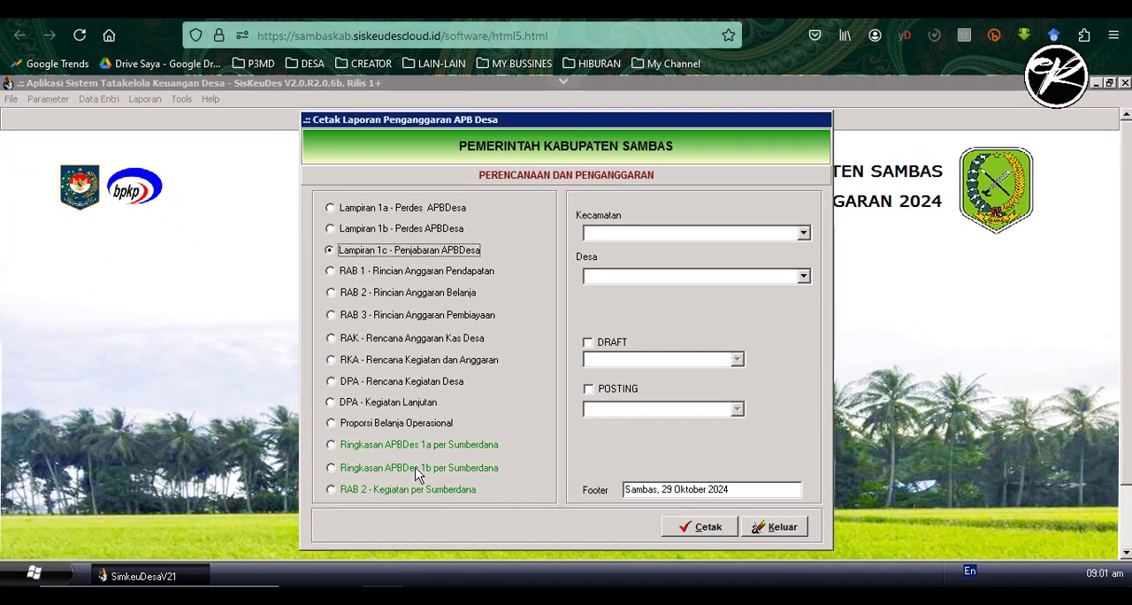
click(418, 469)
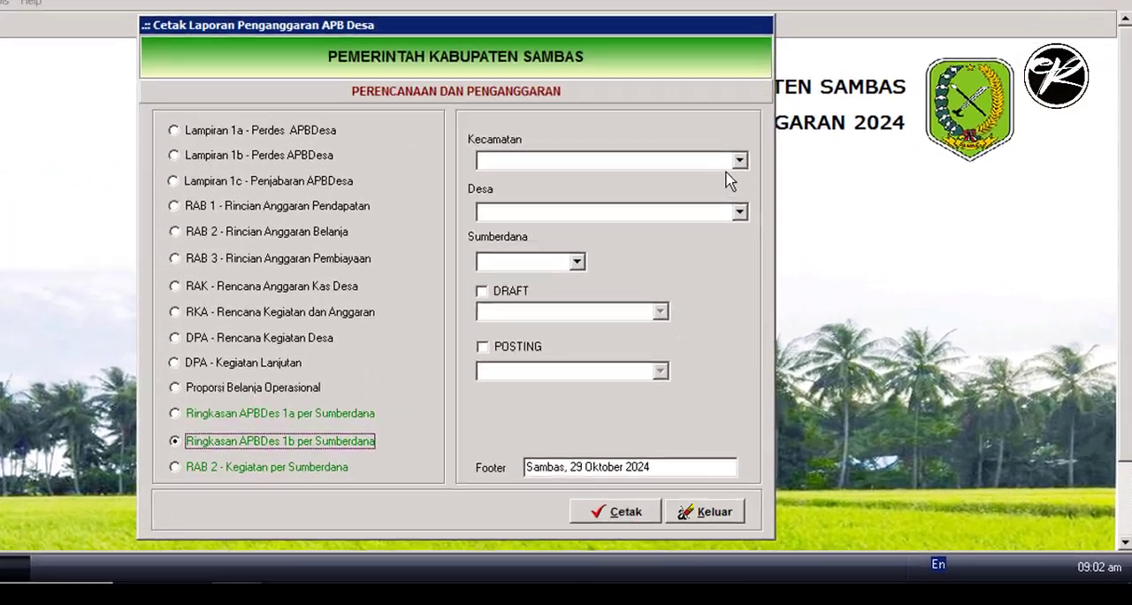
- Set the report's district to 01 Kecamatan Sambas, village to 01.2009 Pemerintah Desa Tumuk Manggis and Sumberdana to DDS
click(802, 232)
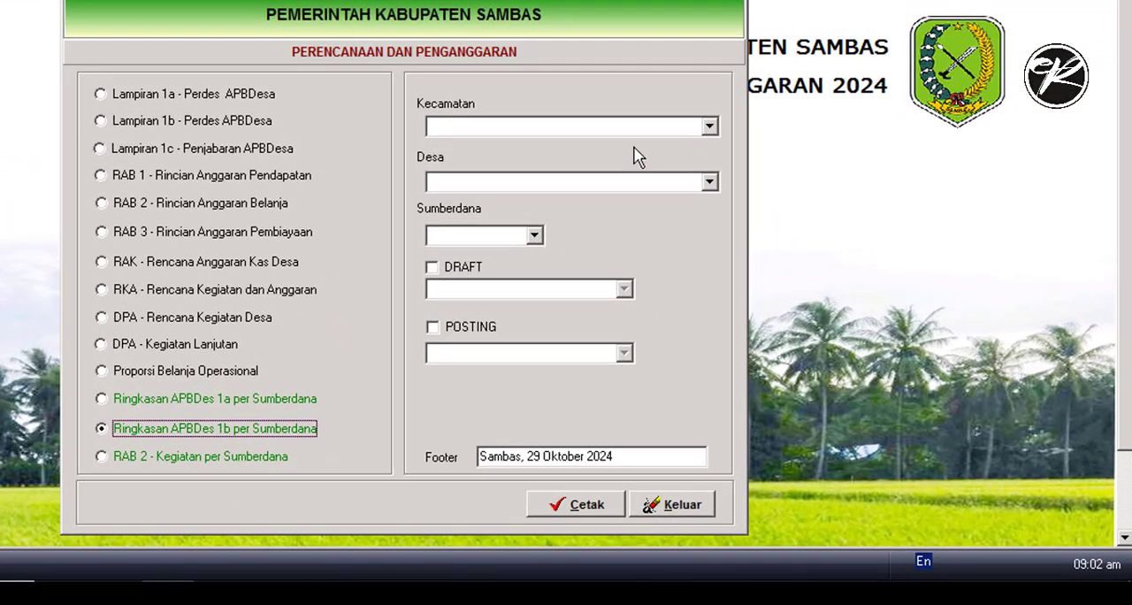
click(502, 147)
click(534, 235)
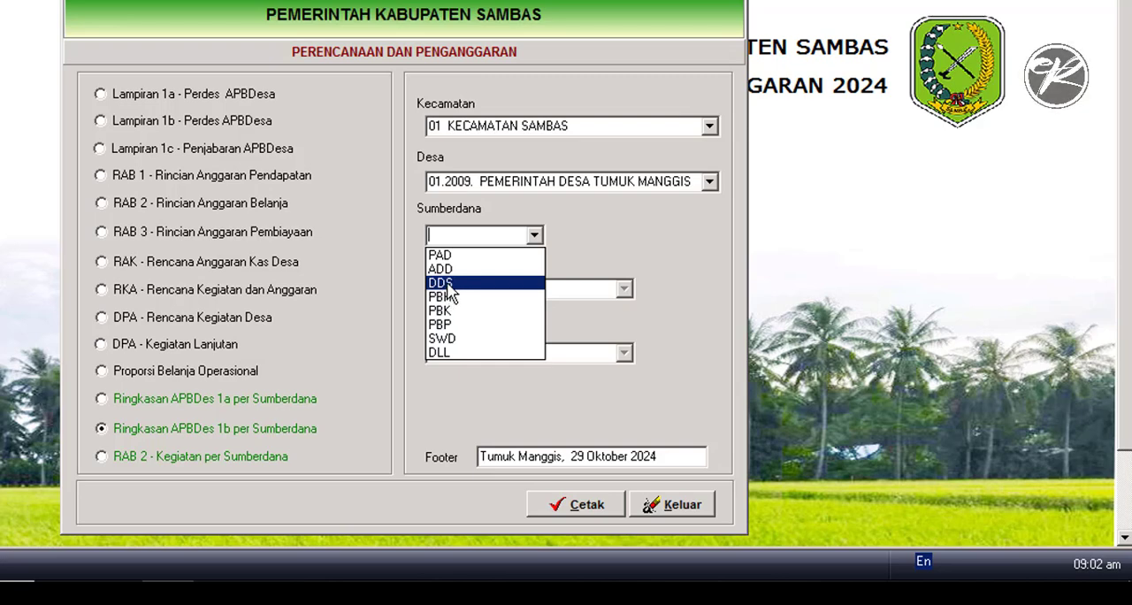
click(448, 284)
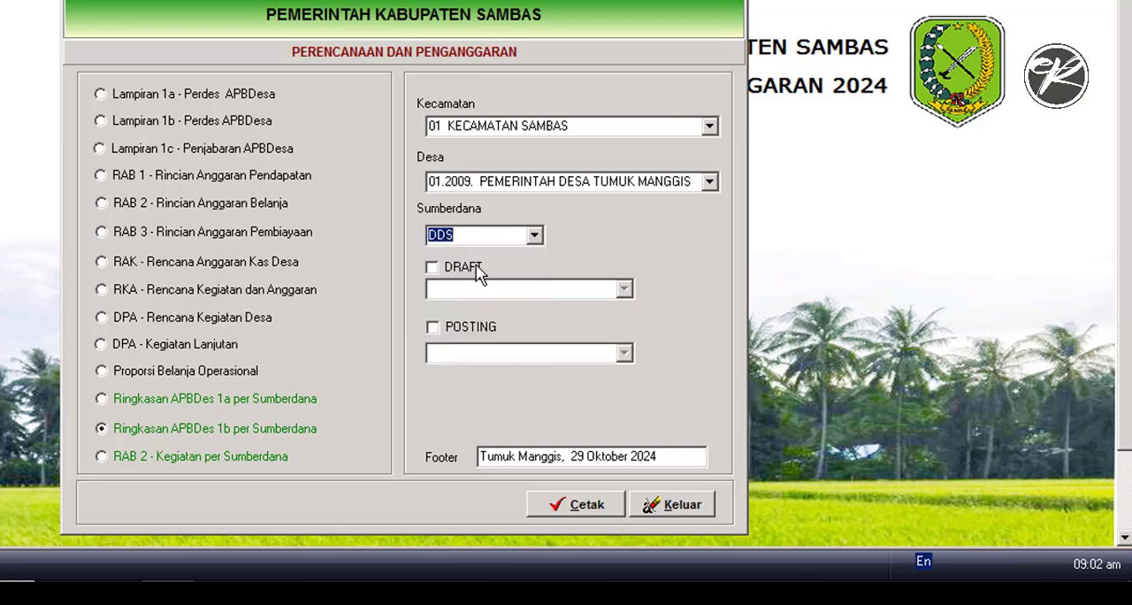
- Restrict the report to the posting 4 Perubahan APBDes and generate its print preview
click(433, 329)
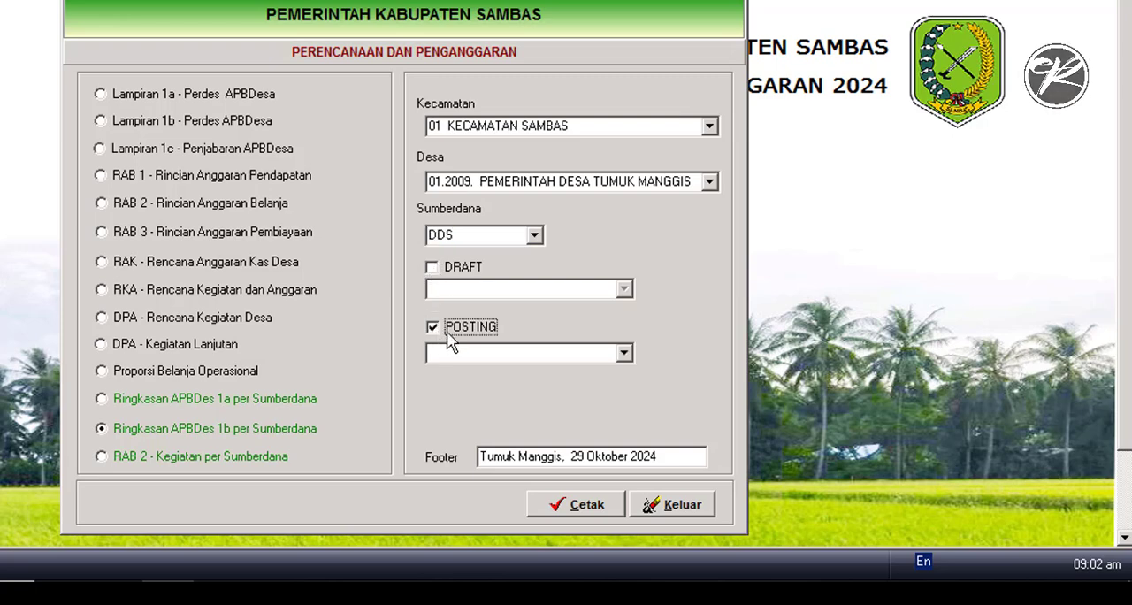
click(623, 354)
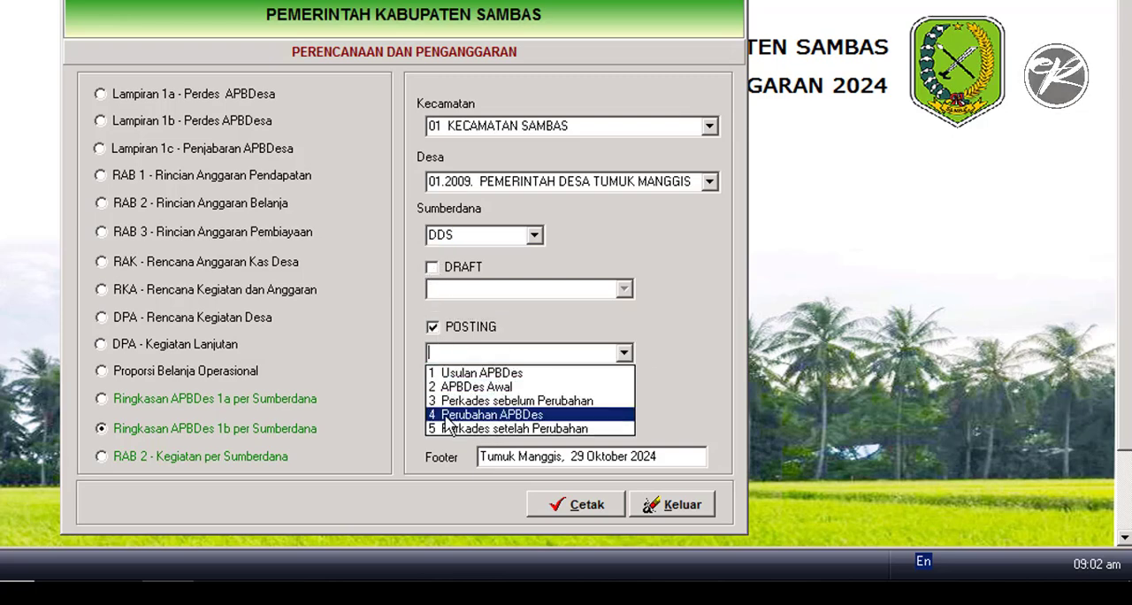
click(487, 417)
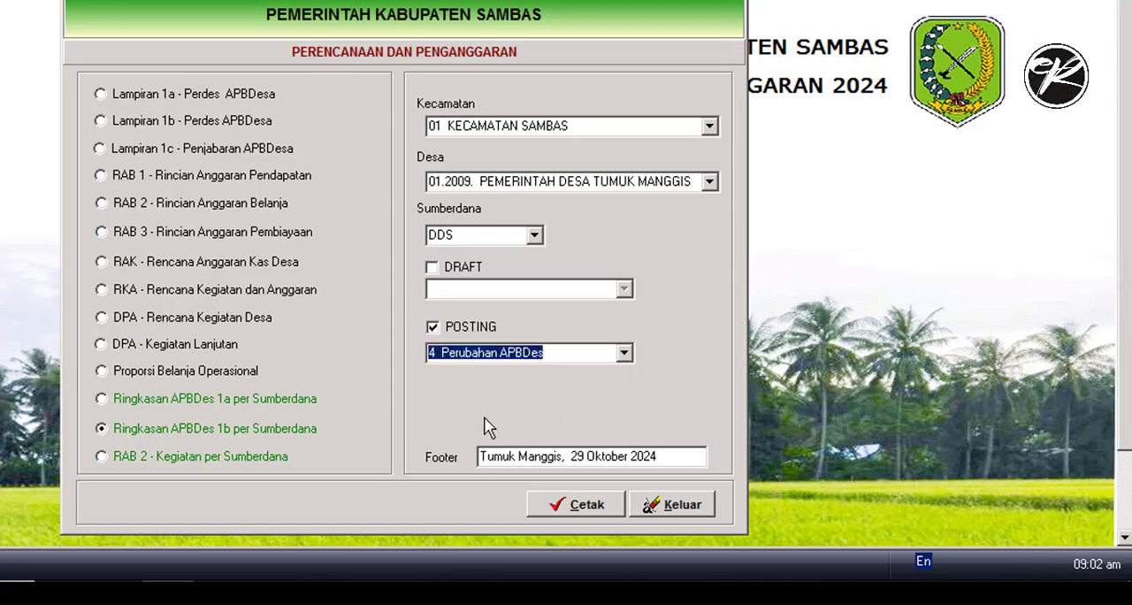
click(559, 506)
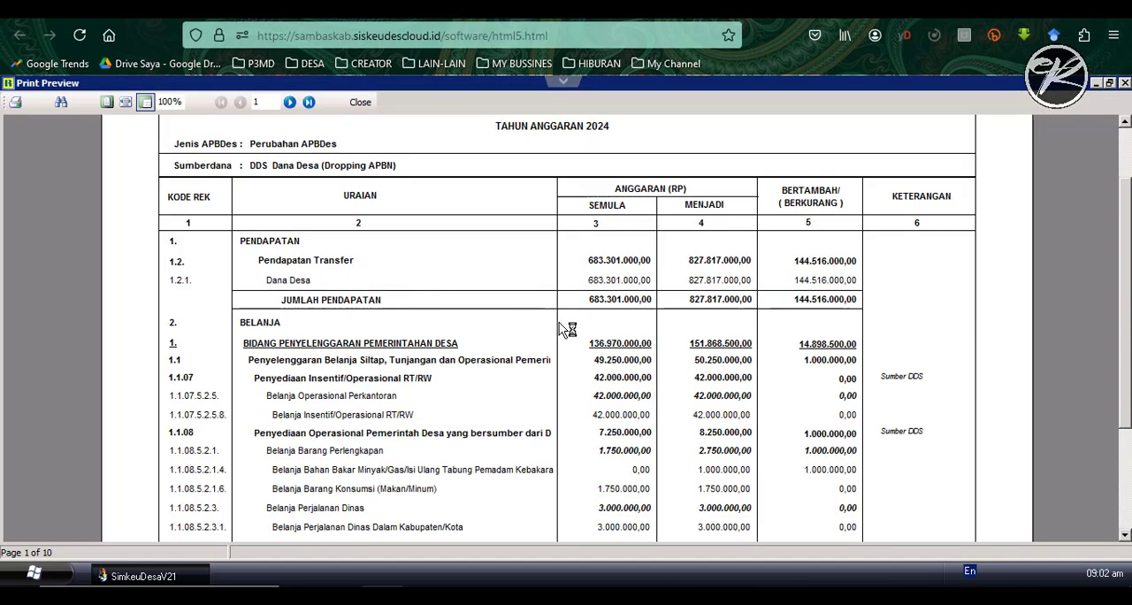
scroll(522, 349, up, 2)
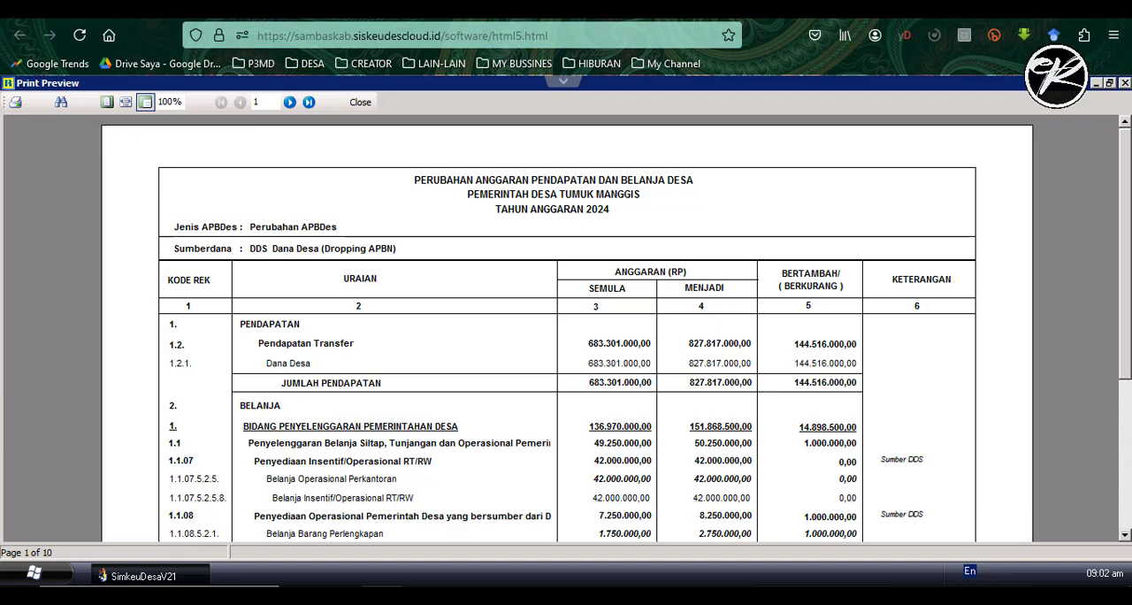
- Review the income table of the Posting APBDes Perubahan form in Monev-DD, then return to the filtered Excel recap
click(99, 11)
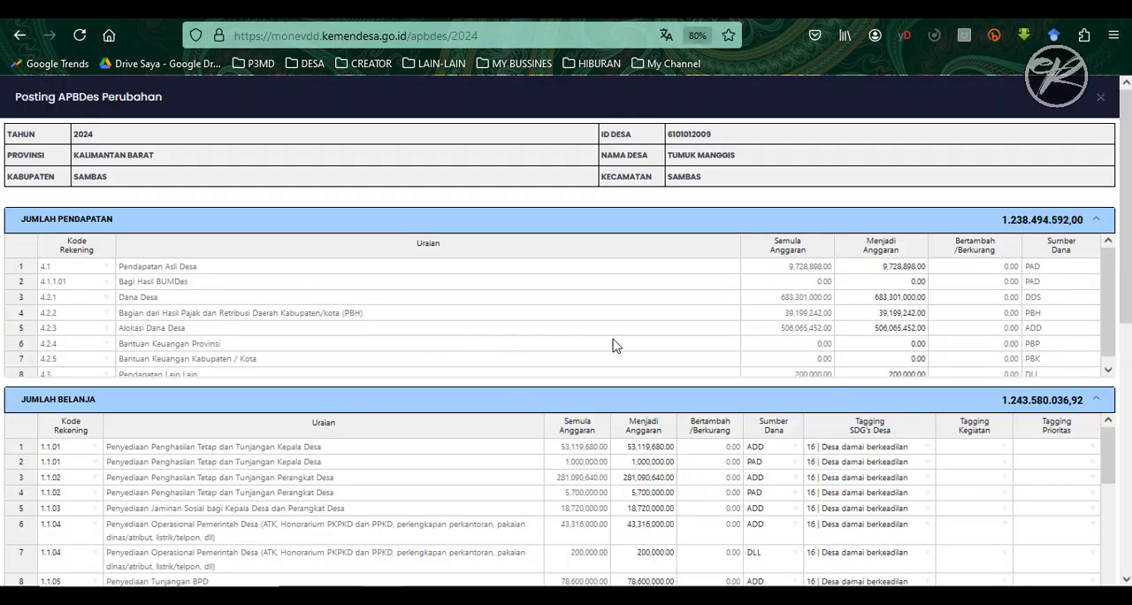
scroll(1079, 311, down, 1)
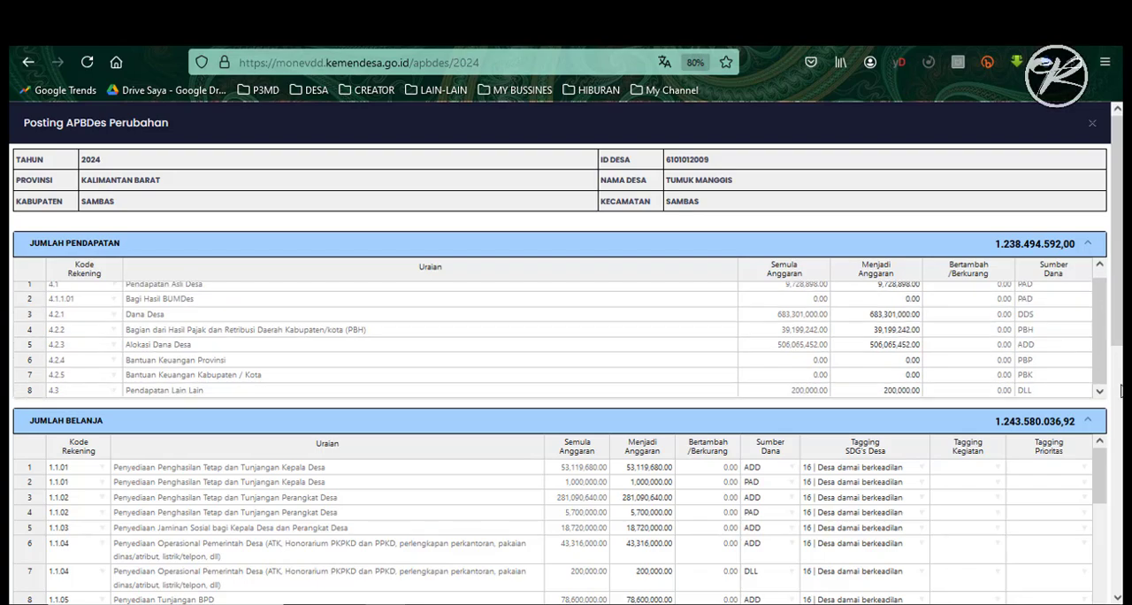
key(alt+Tab)
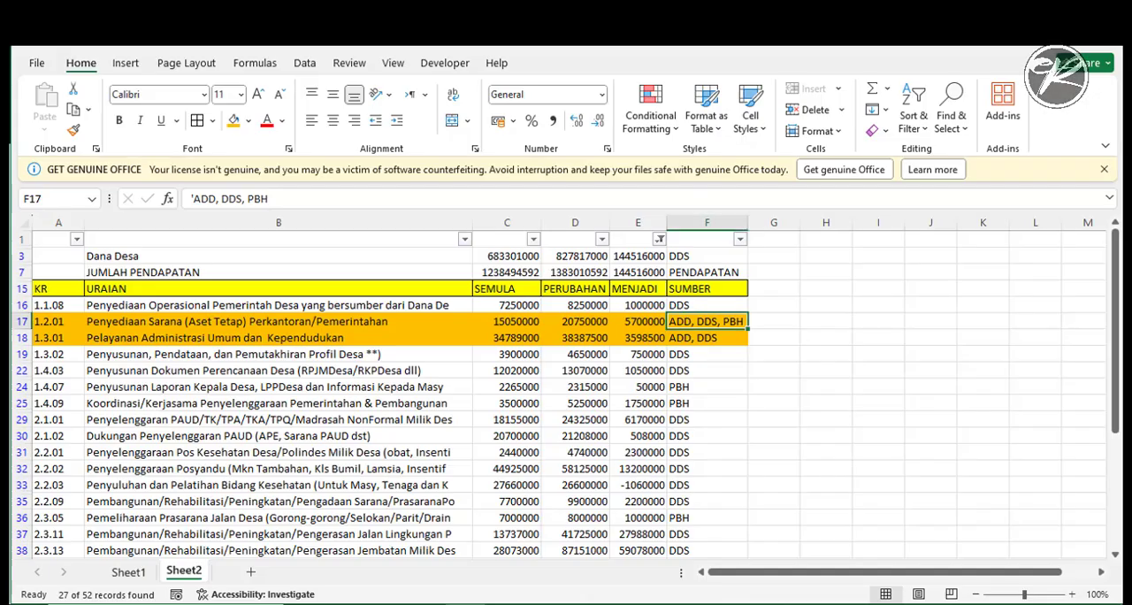
drag(1118, 316, 1121, 294)
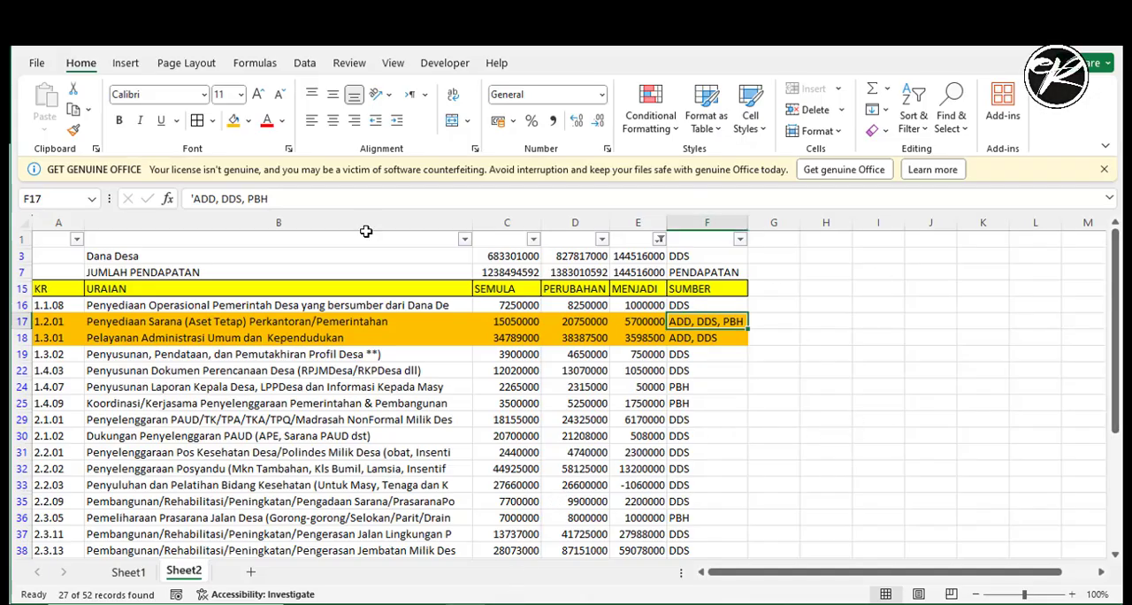
click(635, 257)
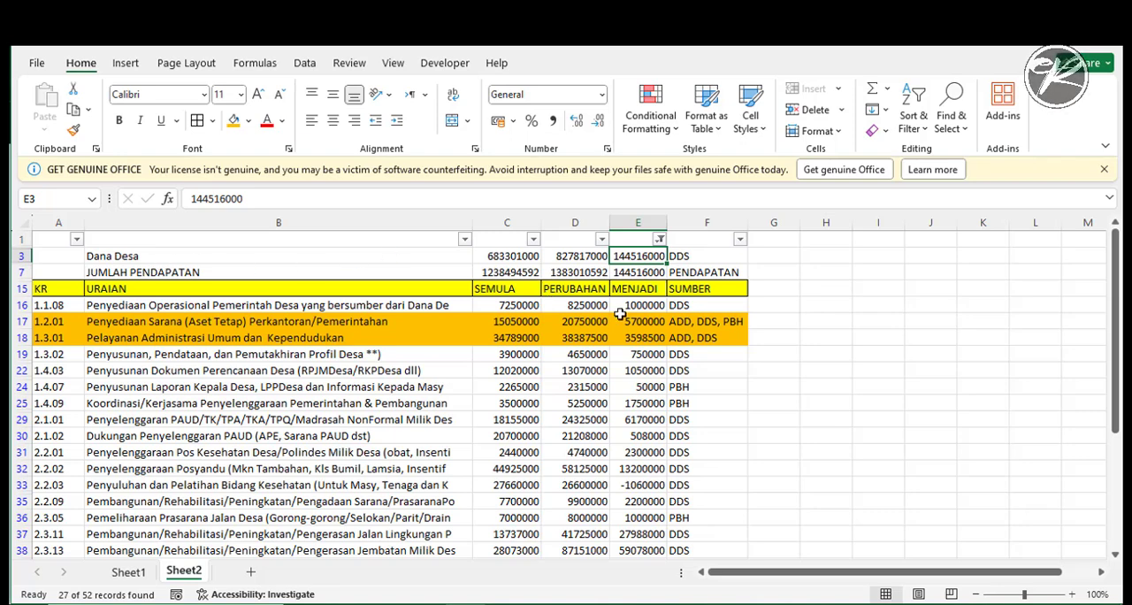
key(ctrl+c)
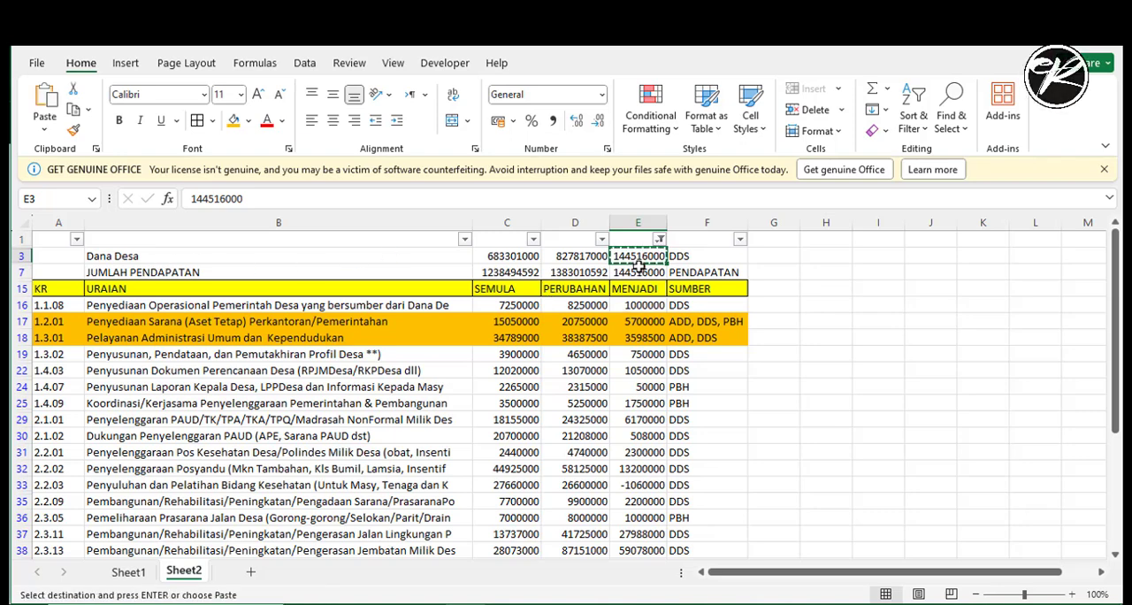
key(alt+Tab)
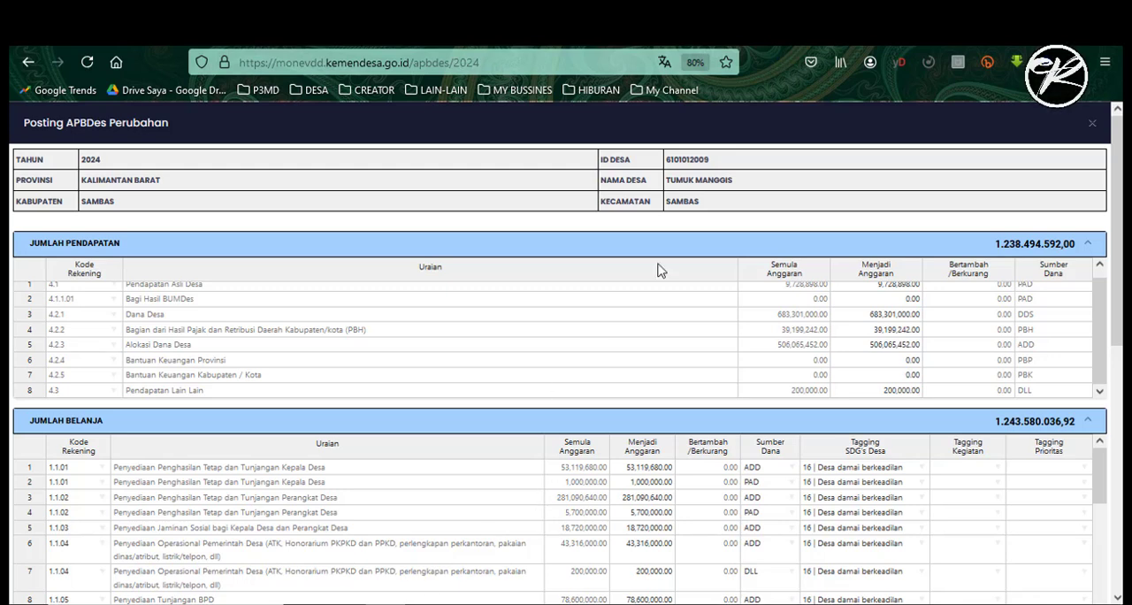
scroll(250, 338, up, 1)
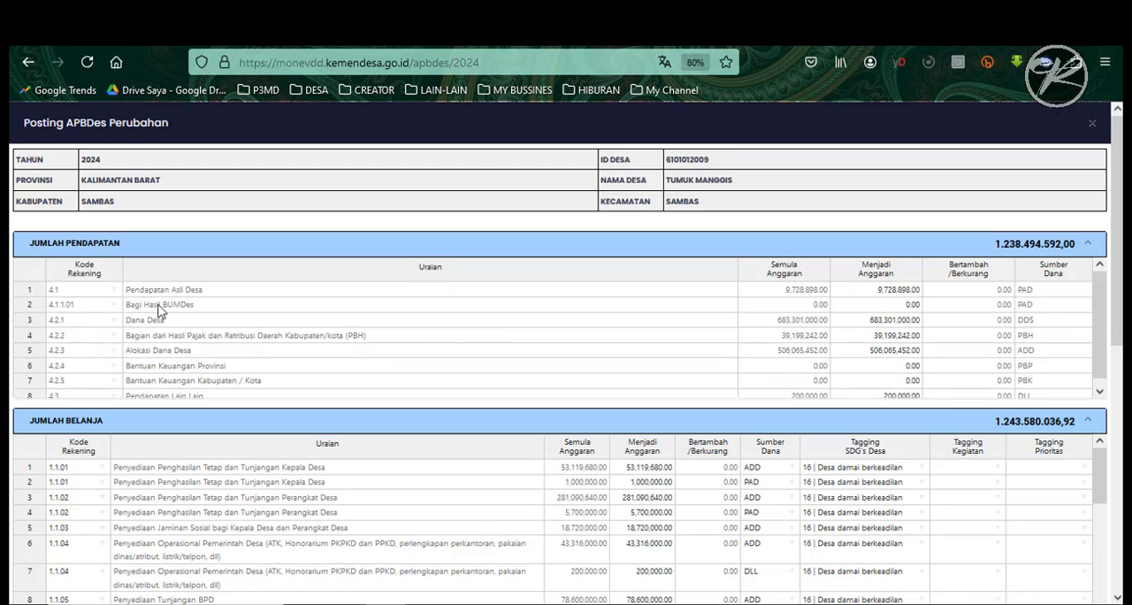
scroll(173, 353, down, 1)
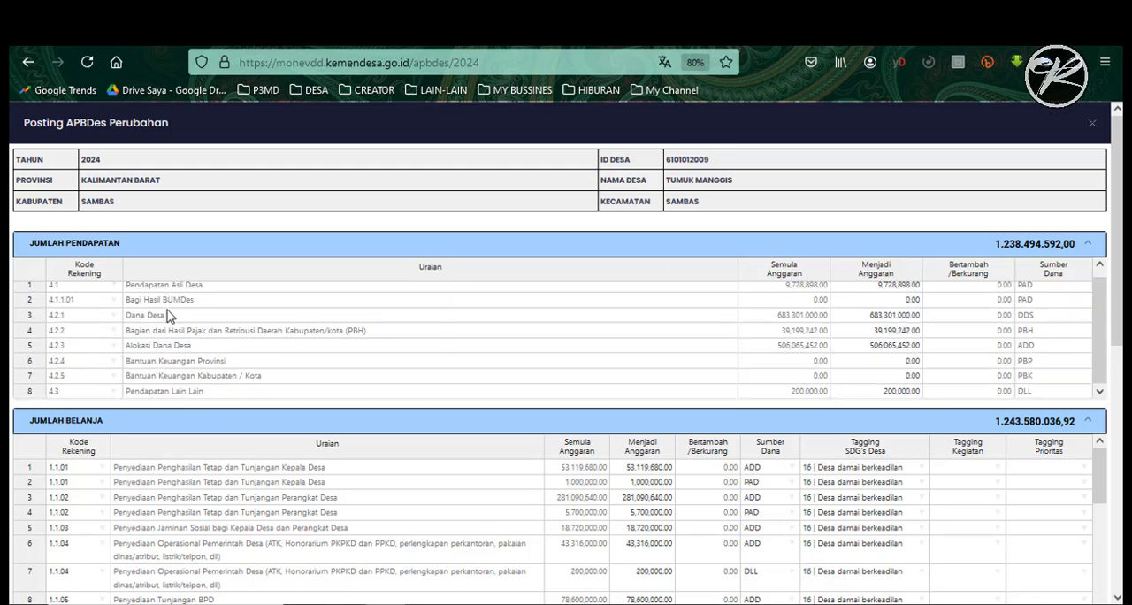
- Set the Menjadi Anggaran of Dana Desa (4.2.1) in the Monev-DD income table to 827817000, the PERUBAHAN amount in the Excel recap
key(alt+Tab)
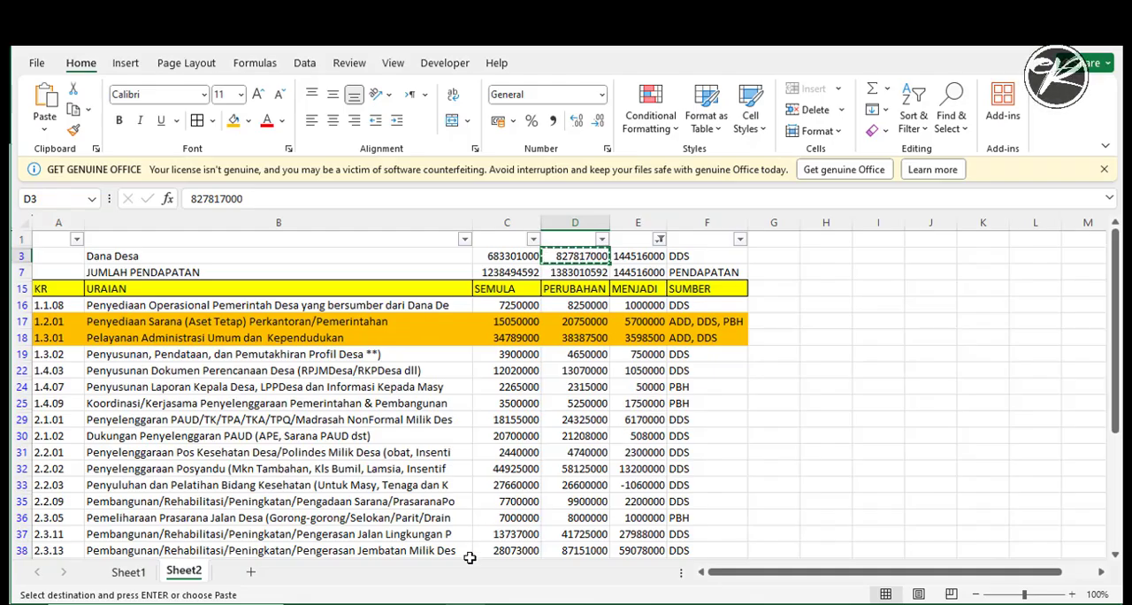
key(alt+Tab)
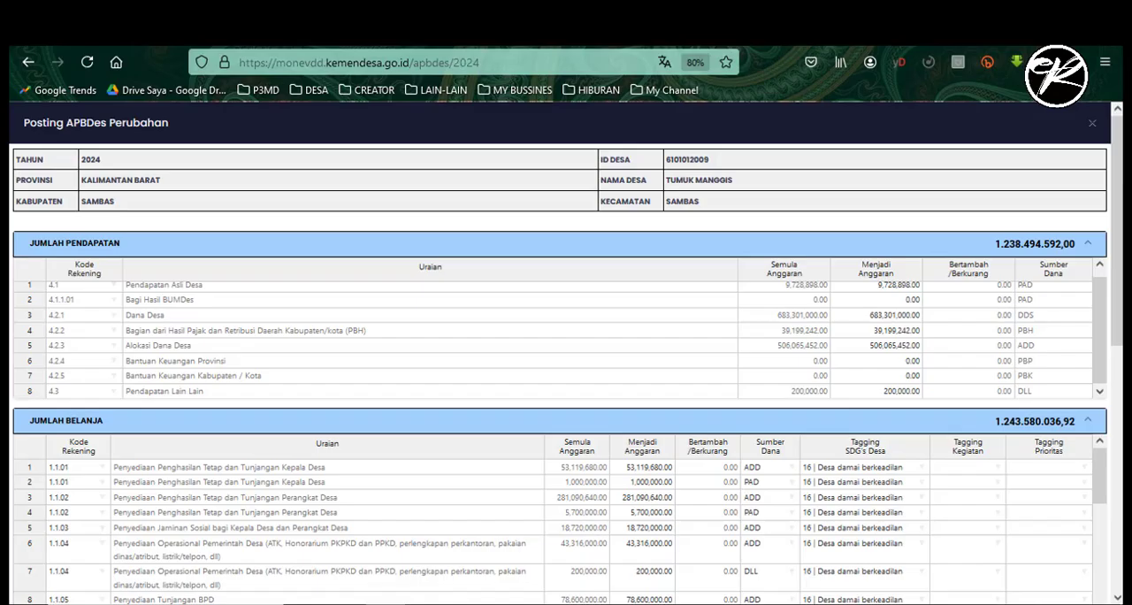
click(898, 316)
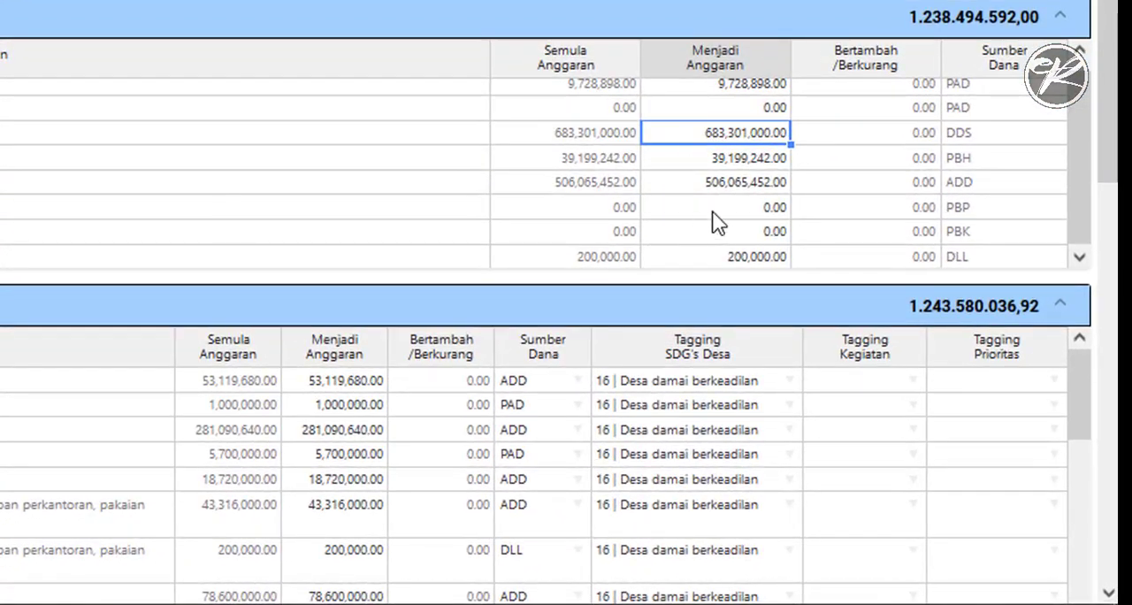
click(712, 137)
drag(703, 134, 570, 134)
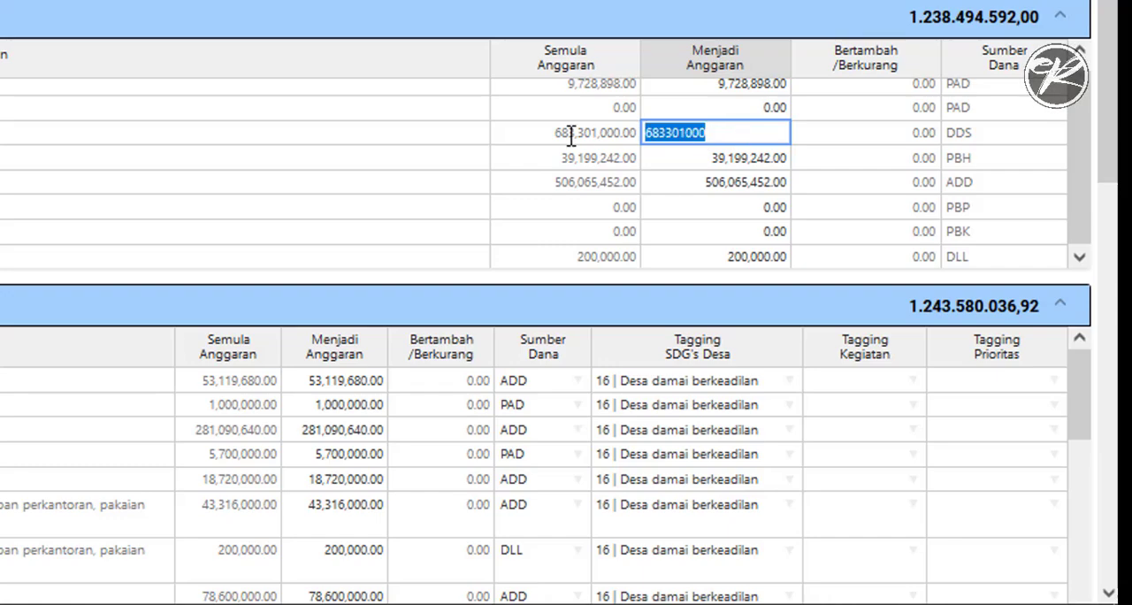
text(827817000)
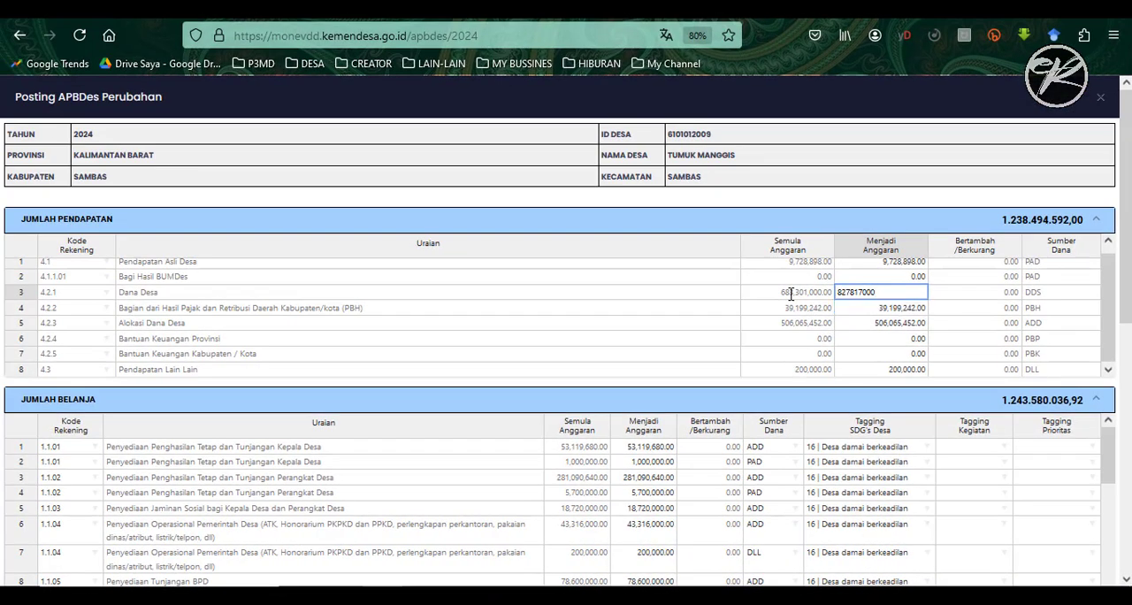
click(982, 297)
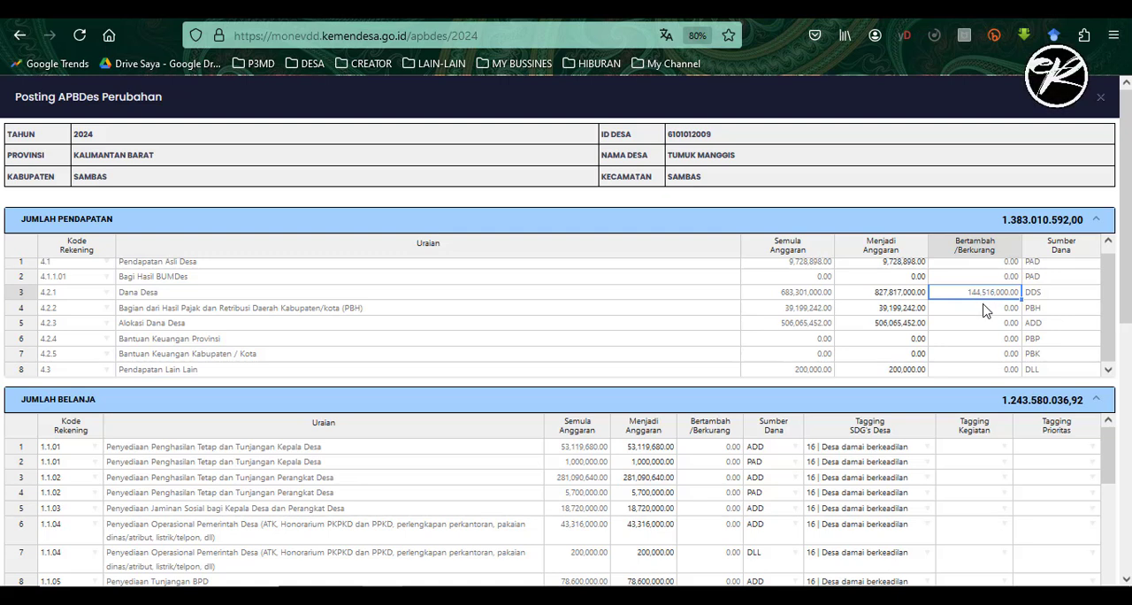
- Collapse the Jumlah Pendapatan section and bring the rows of the Jumlah Belanja table into view
scroll(831, 423, down, 5)
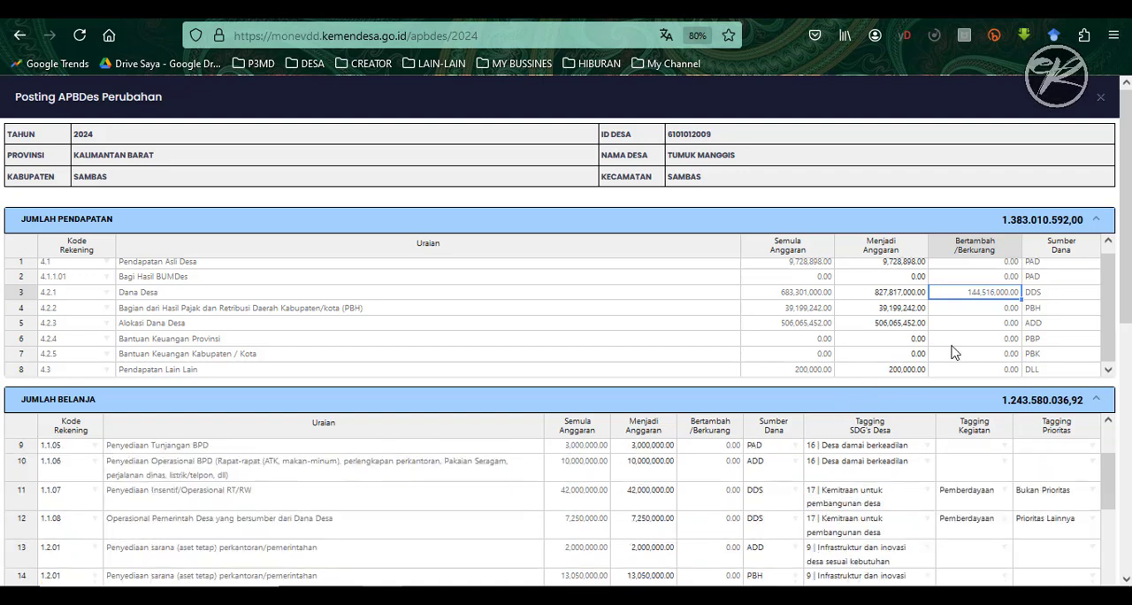
click(1095, 219)
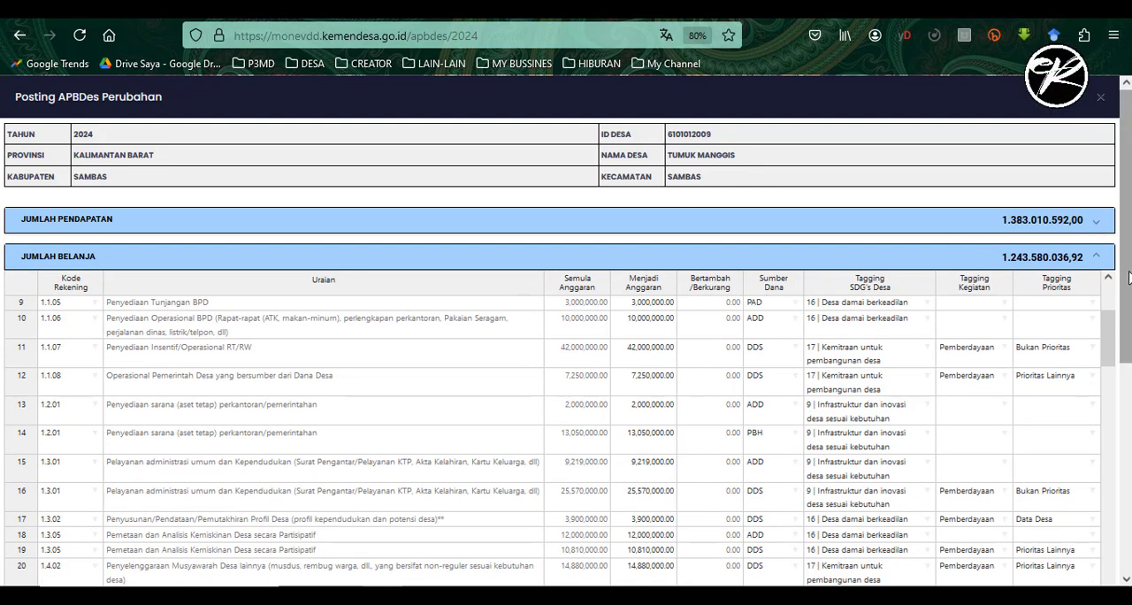
drag(1128, 273, 1129, 357)
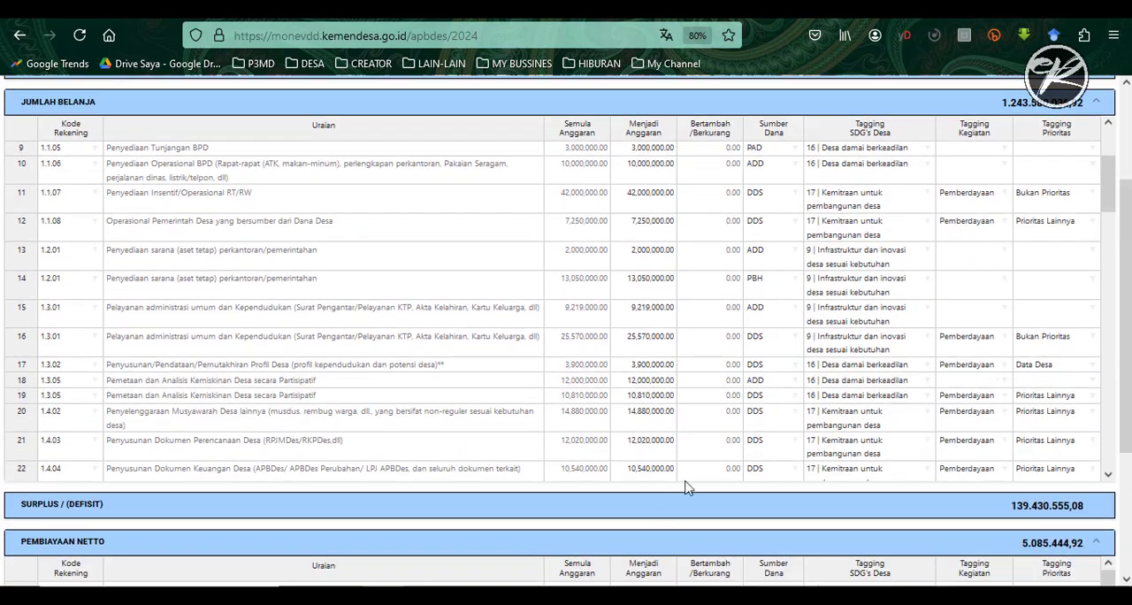
- Switch to the Excel recap and copy the PERUBAHAN amount of activity 1.1.08, 8250000
key(alt+Tab)
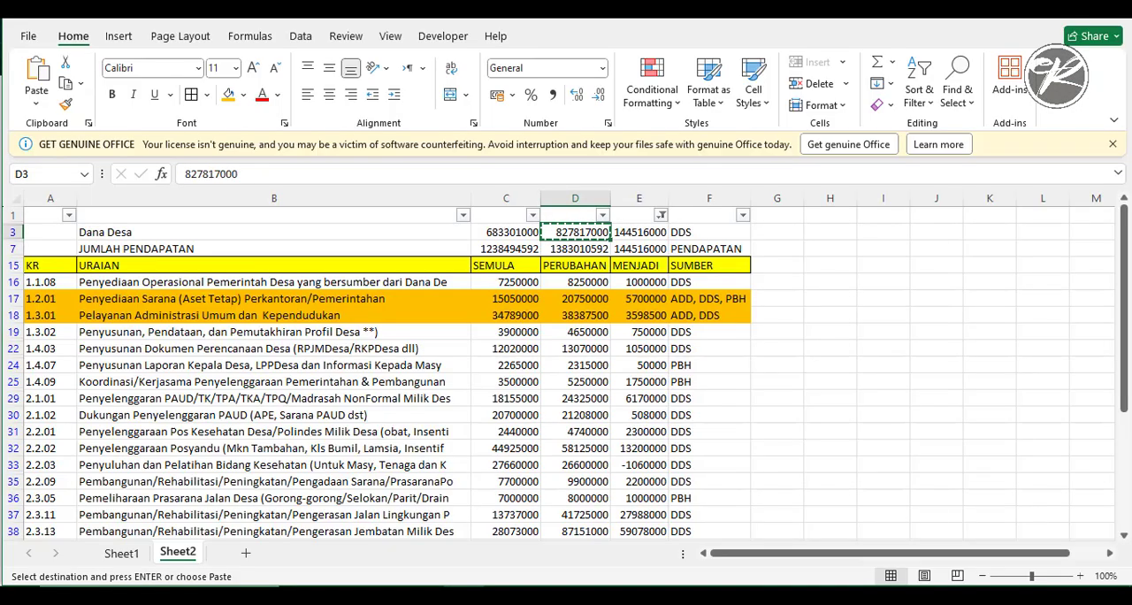
click(40, 283)
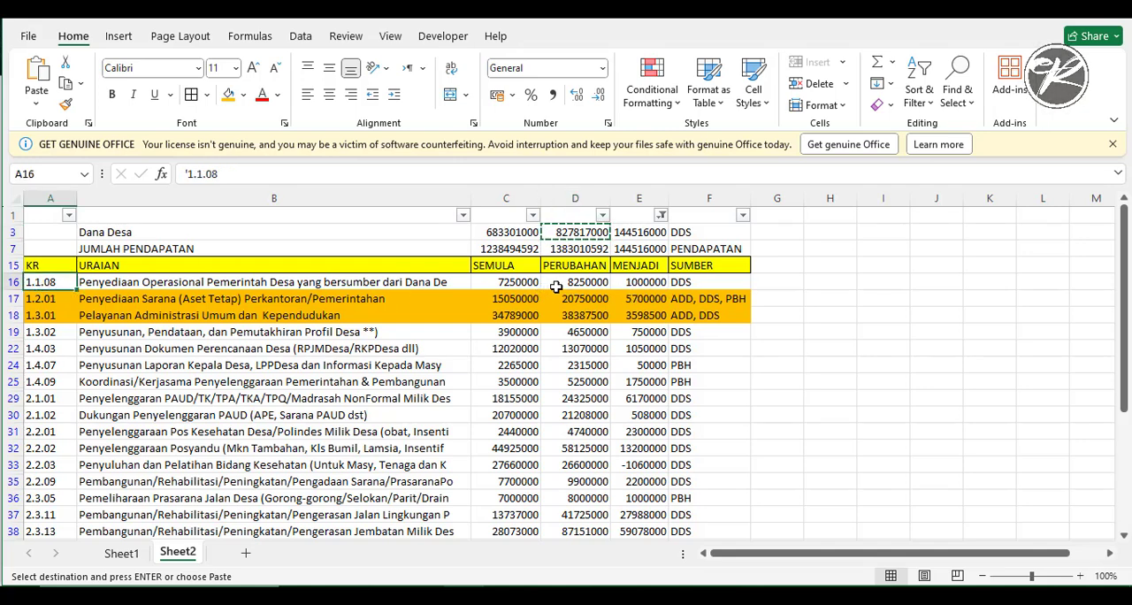
click(653, 285)
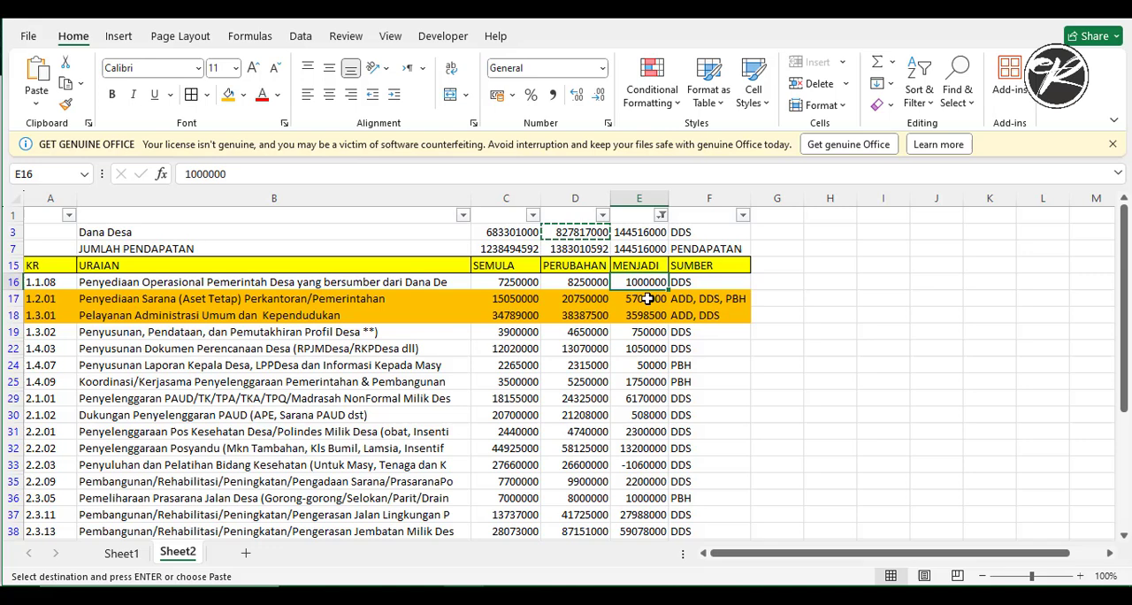
click(589, 284)
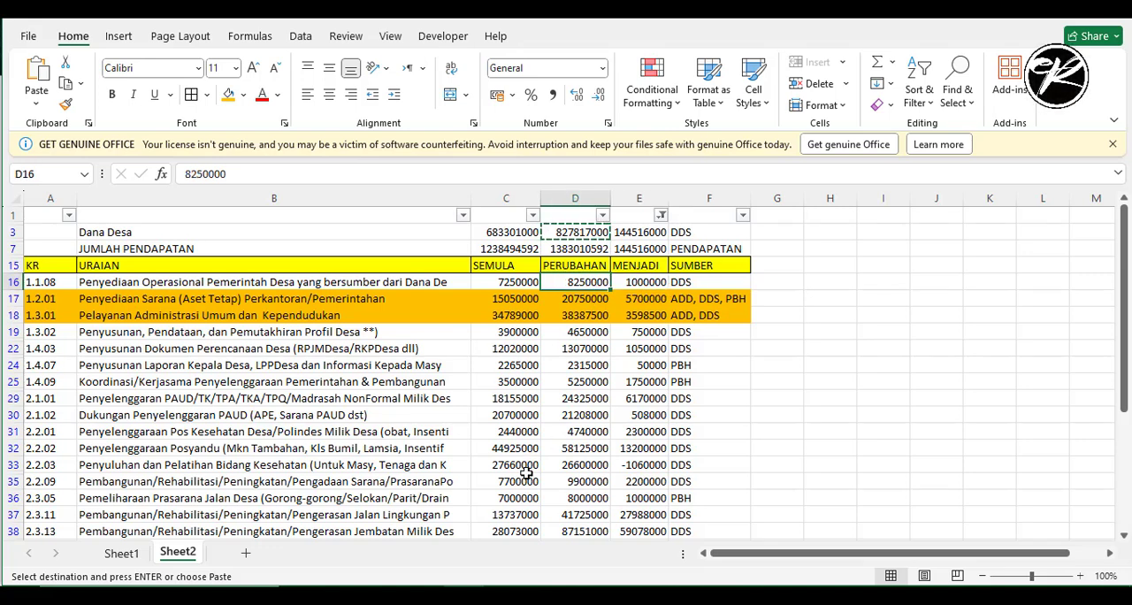
click(370, 594)
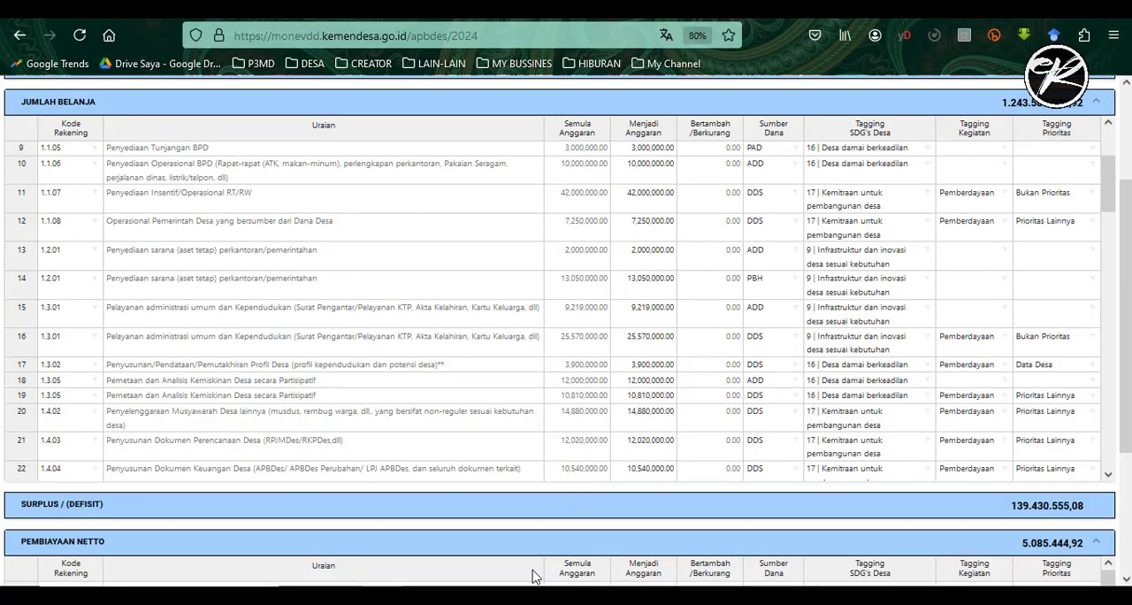
key(alt+Tab)
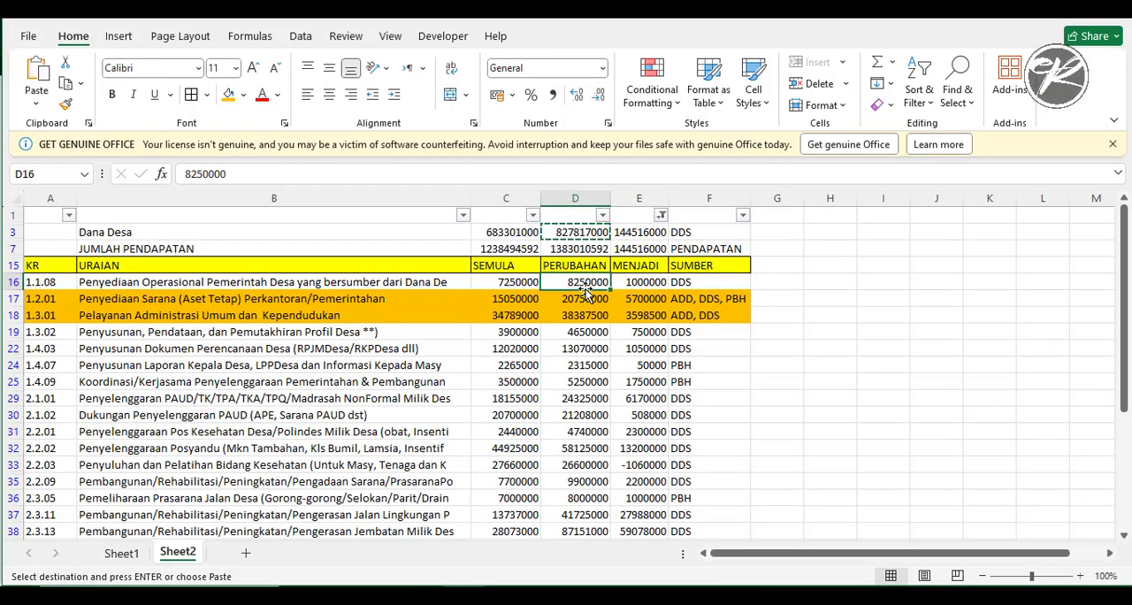
key(ctrl+c)
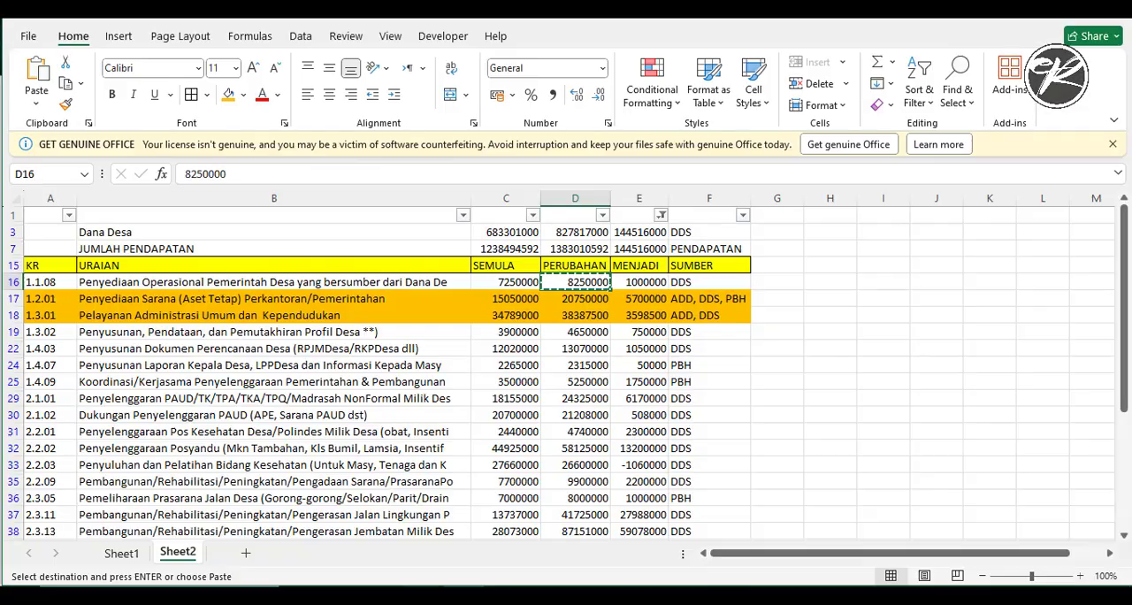
- Switch to Monev-DD and set the Menjadi Anggaran of spending row 1.1.08, Operasional Pemerintah Desa, to 8250000
key(alt+Tab)
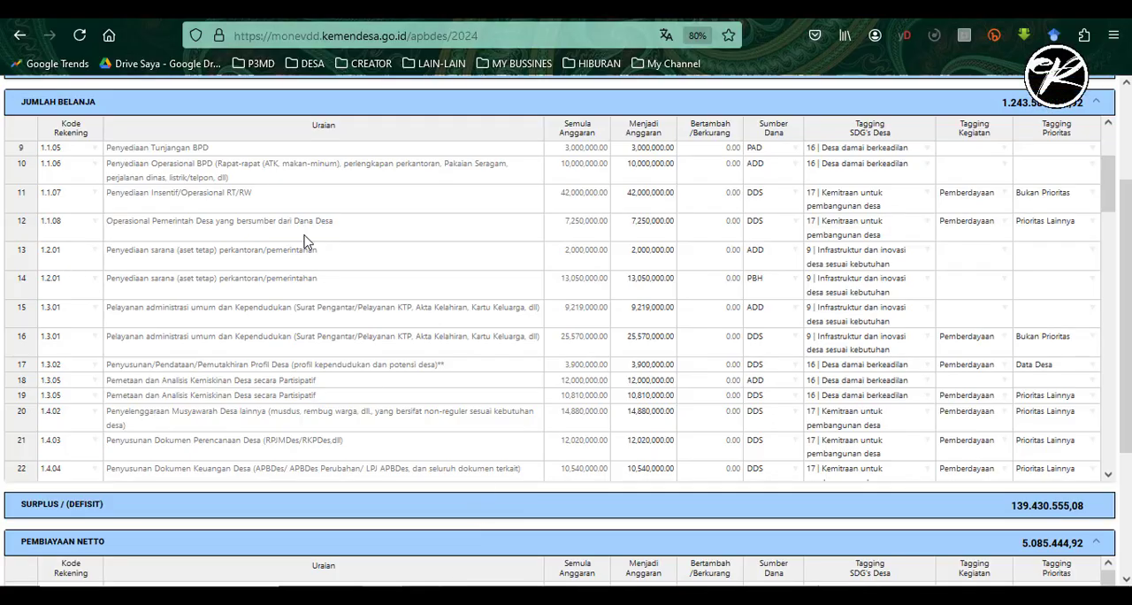
double_click(655, 233)
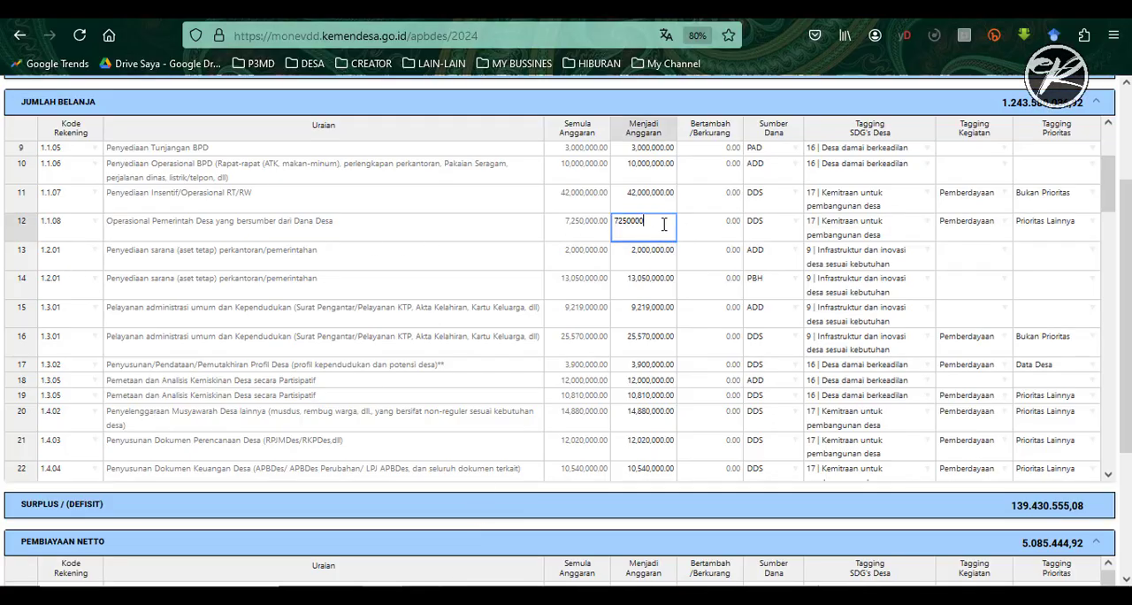
key(ctrl+a)
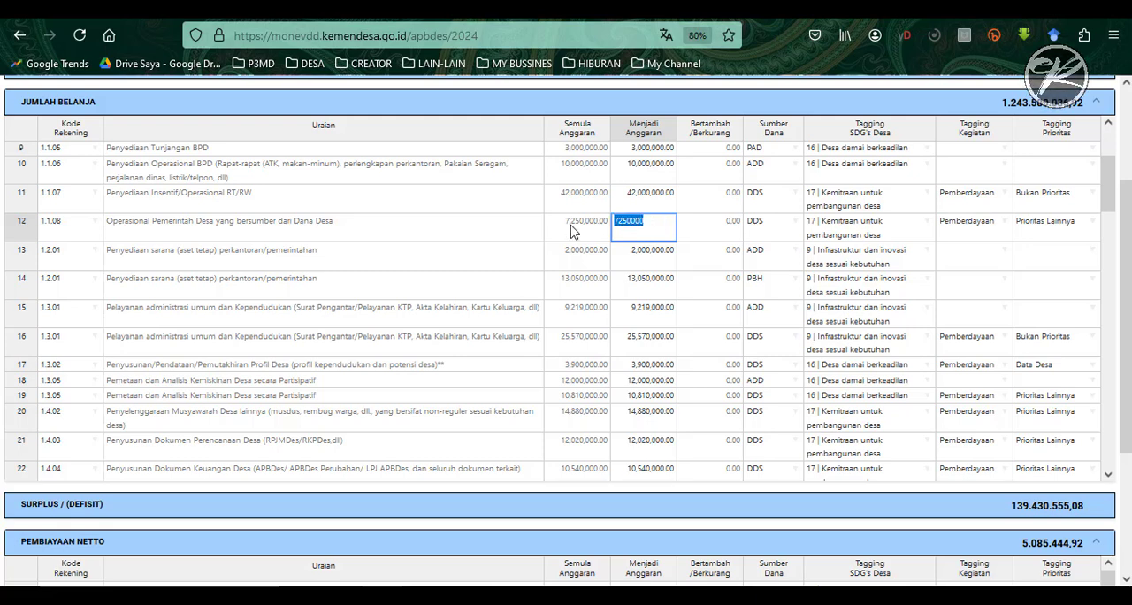
text(8250000)
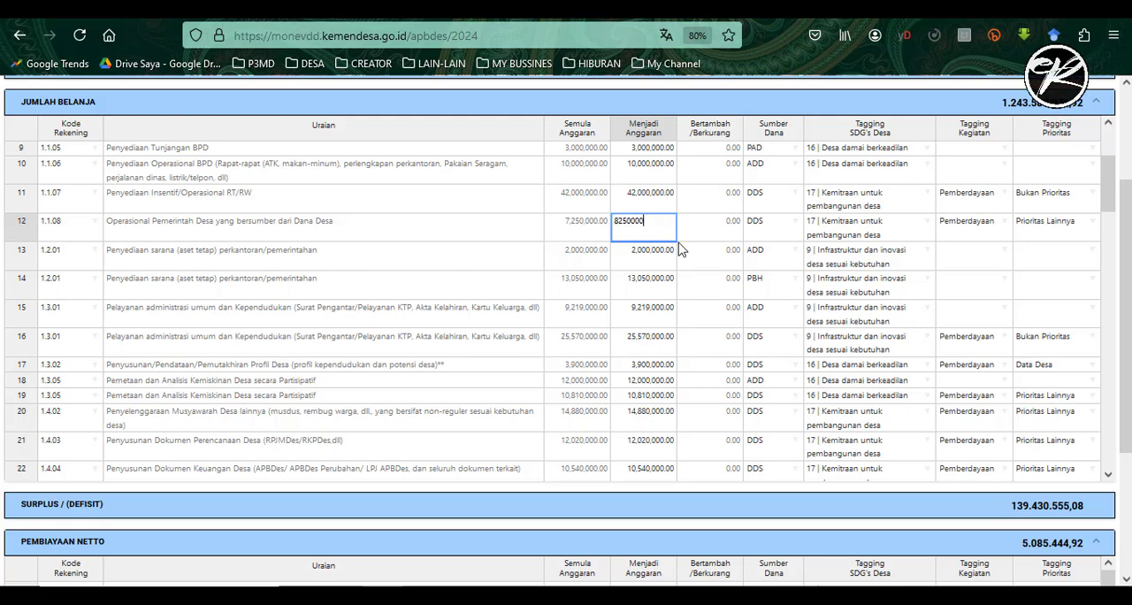
click(725, 235)
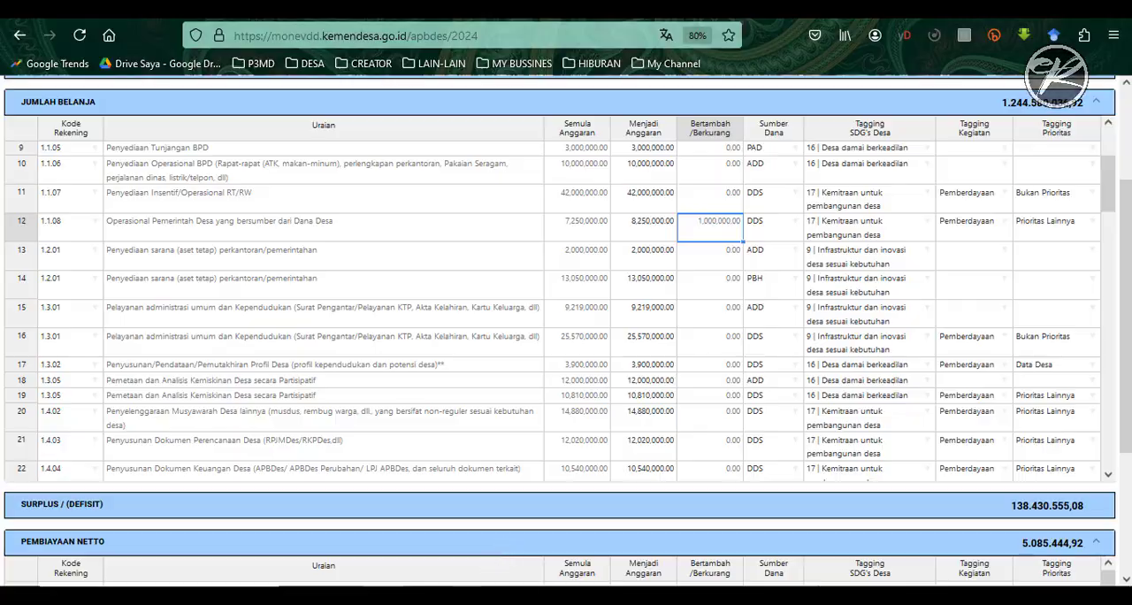
- Switch to the Excel recap and examine the orange rows 1.2.01 and 1.3.01 with their multiple funding sources
click(468, 595)
drag(37, 301, 710, 319)
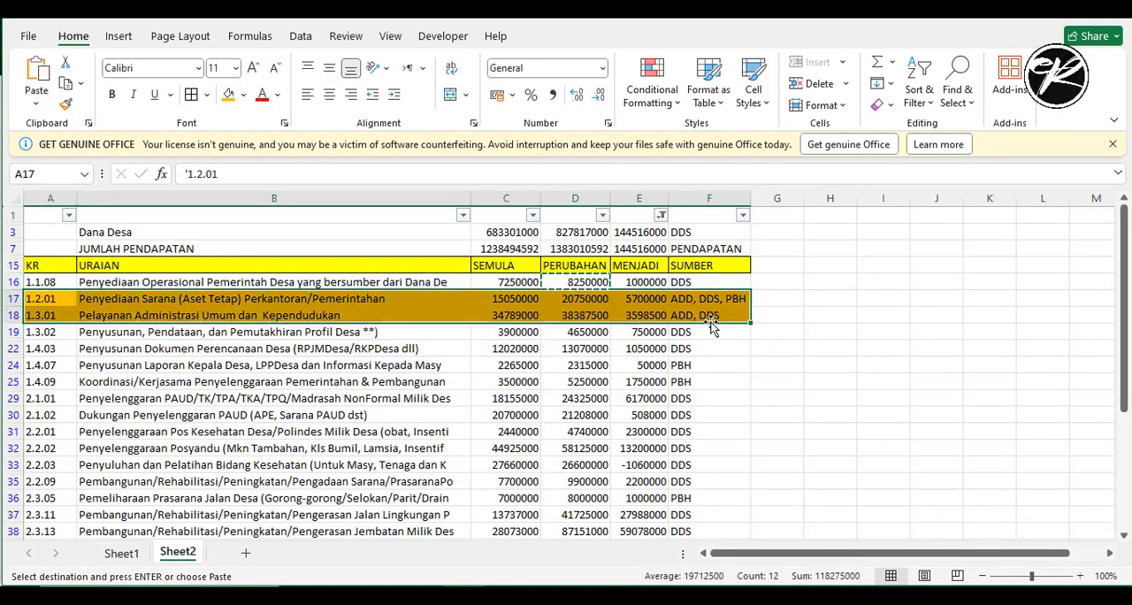
click(113, 301)
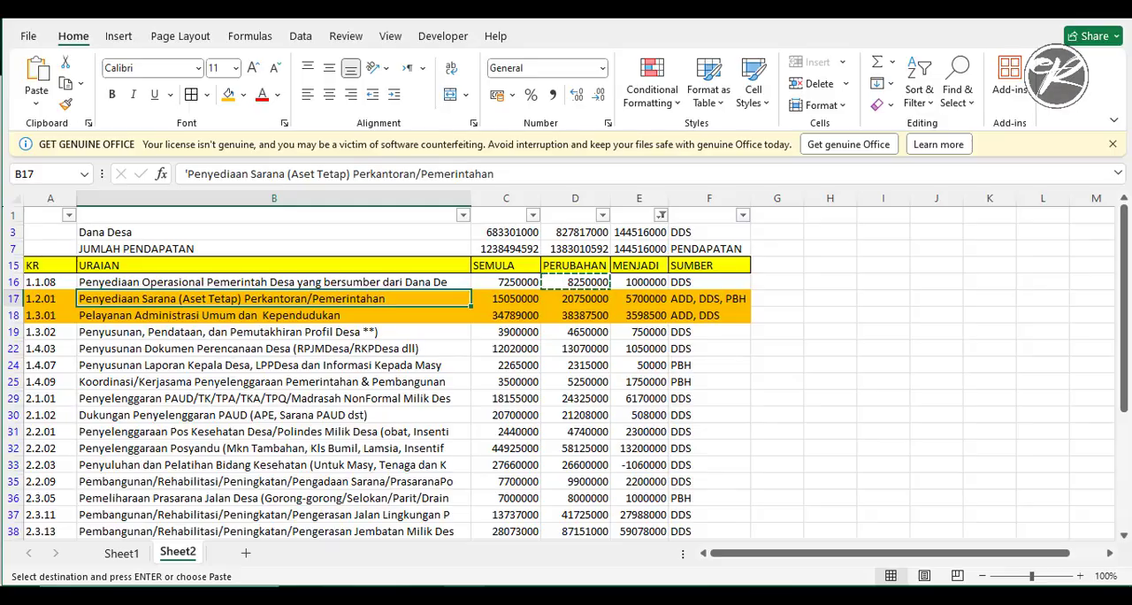
- Check the DDS amounts of activity 1.2.01 in the SisKeuDes print preview, then return to the Monev-DD spending table
click(379, 595)
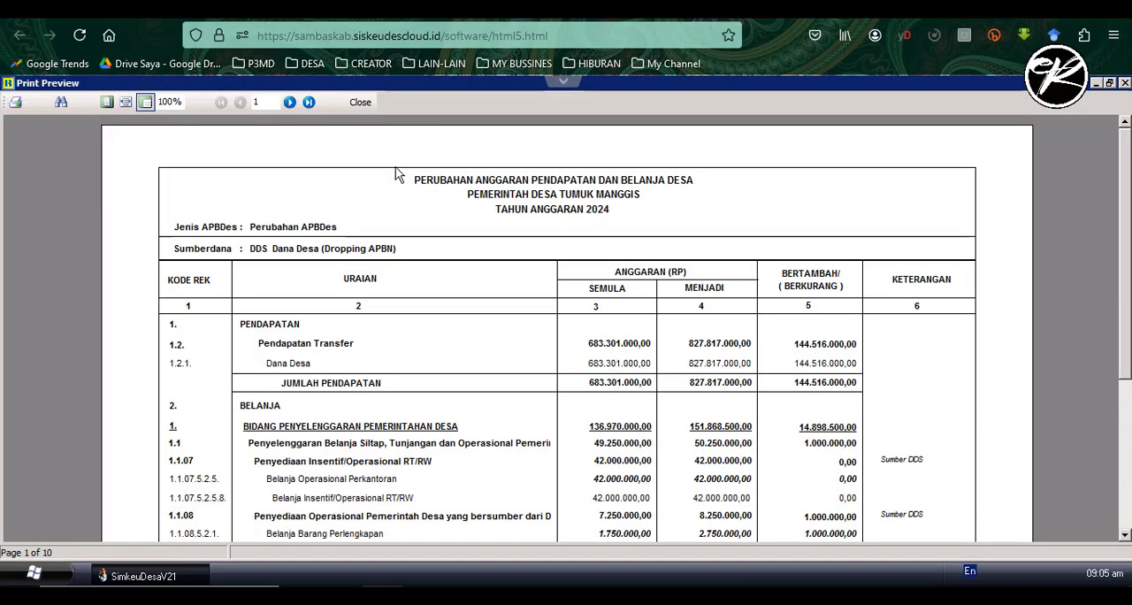
scroll(372, 399, down, 3)
scroll(372, 398, down, 5)
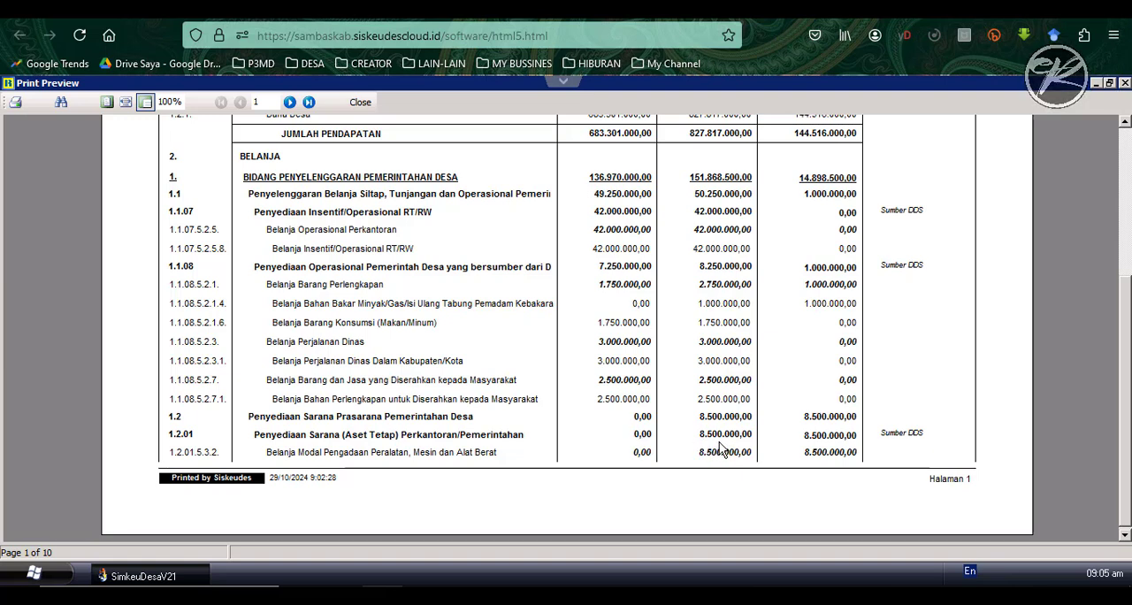
click(176, 11)
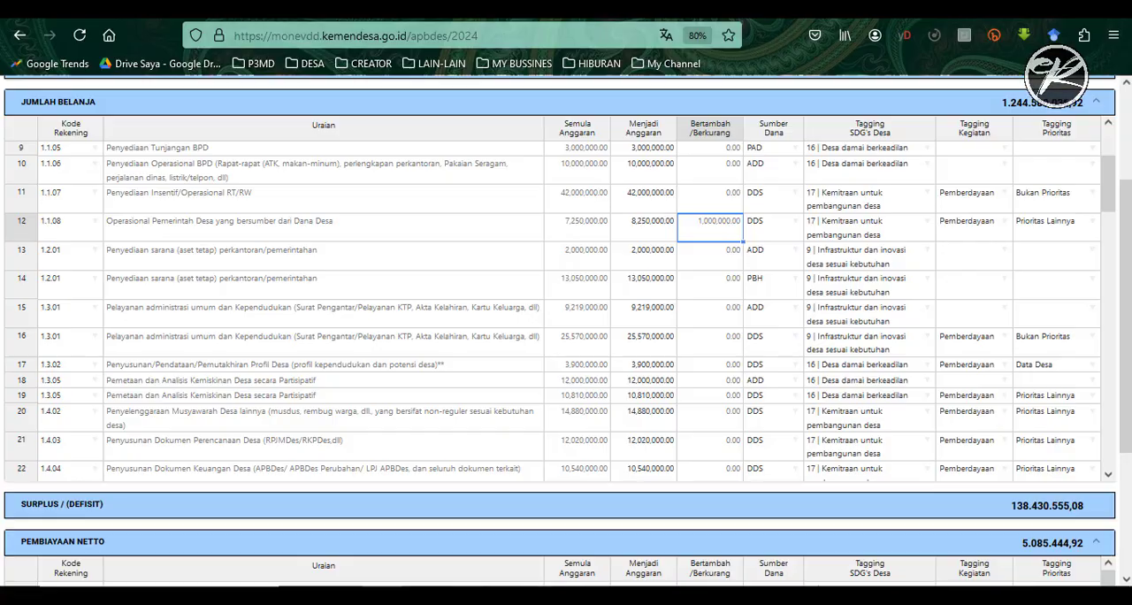
key(alt+Tab)
key(alt+Tab)
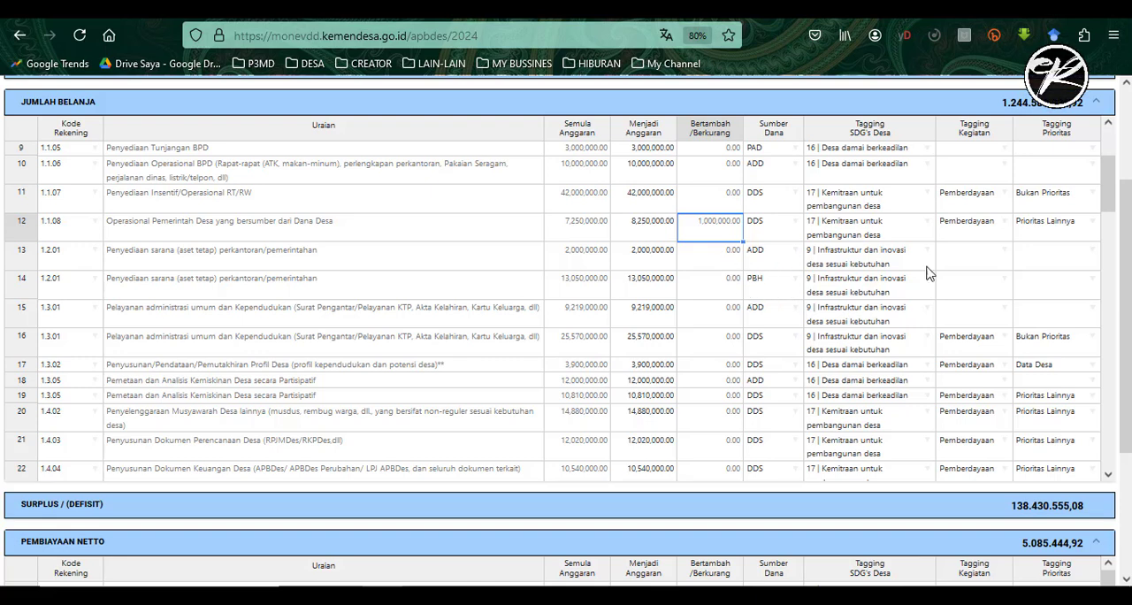
- Add account code 1.2.01 in the first empty row of the Jumlah Belanja table and set its Menjadi Anggaran to 8500000
mouse_move(1112, 179)
mouse_down()
mouse_move(1120, 299)
mouse_move(1126, 187)
mouse_up()
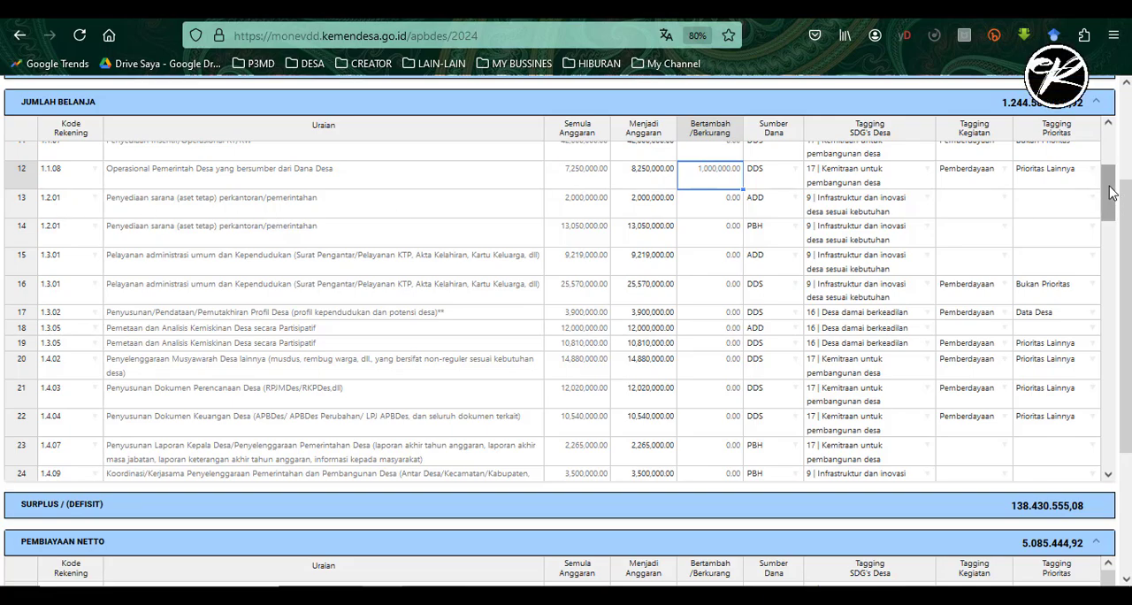
drag(1112, 193, 1128, 345)
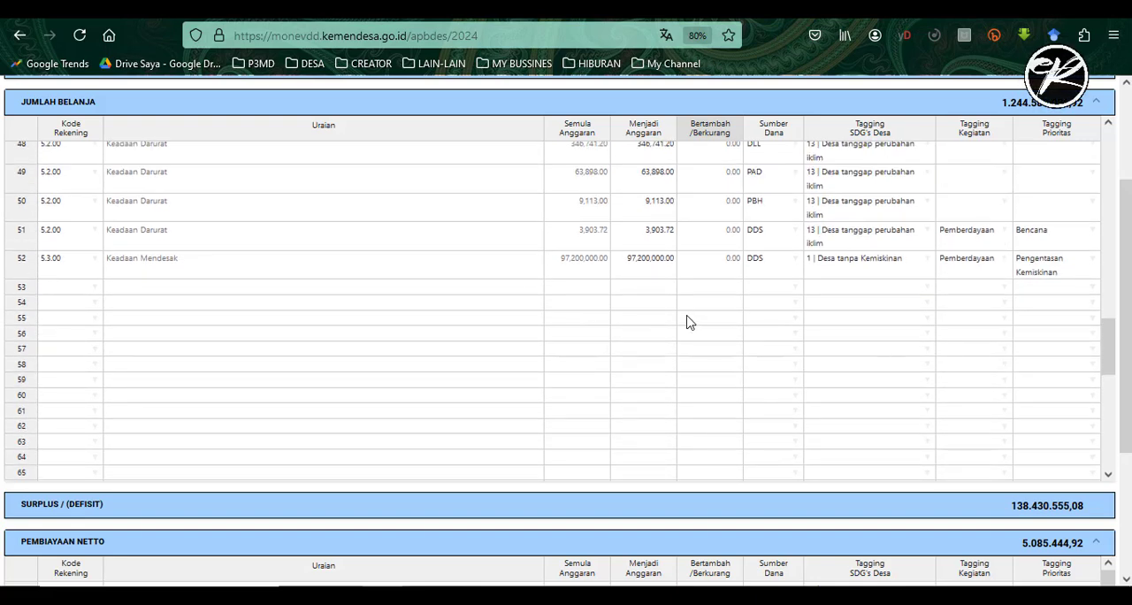
click(95, 290)
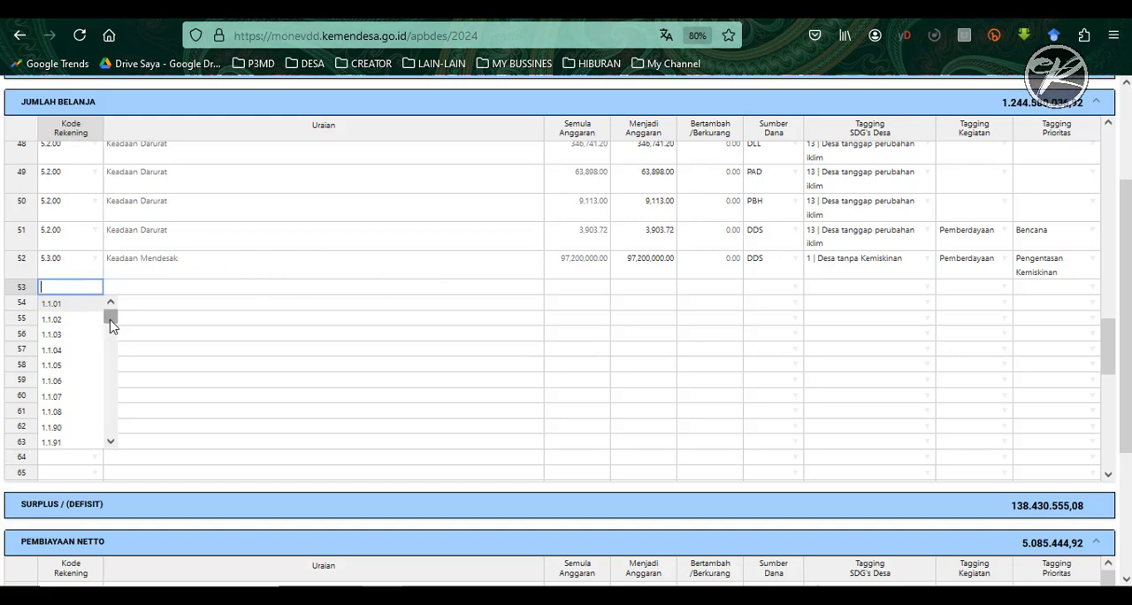
drag(109, 324, 110, 327)
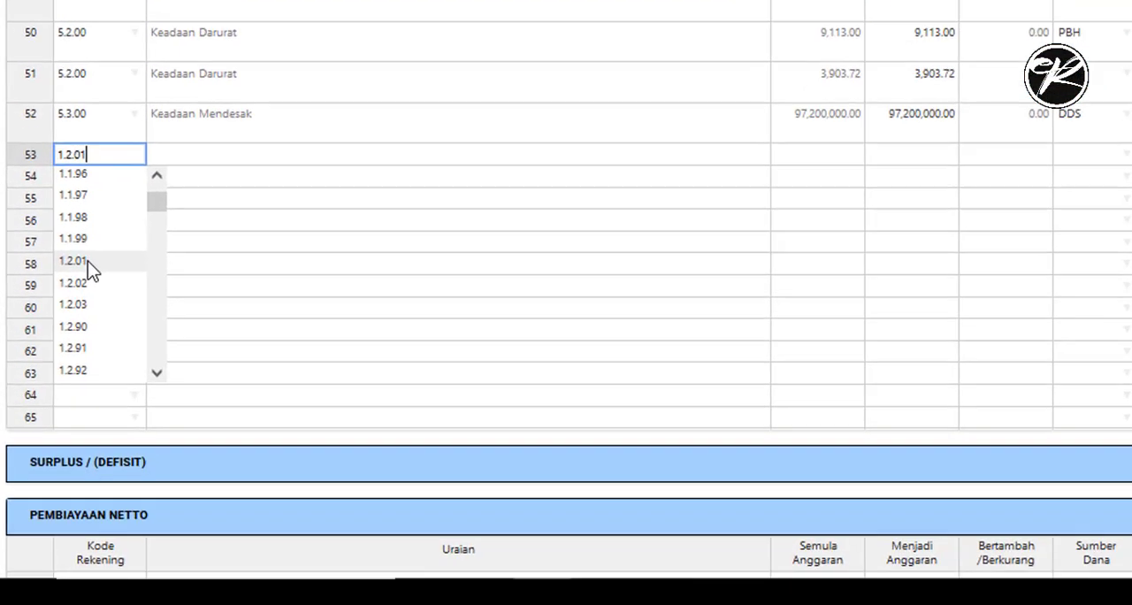
click(54, 362)
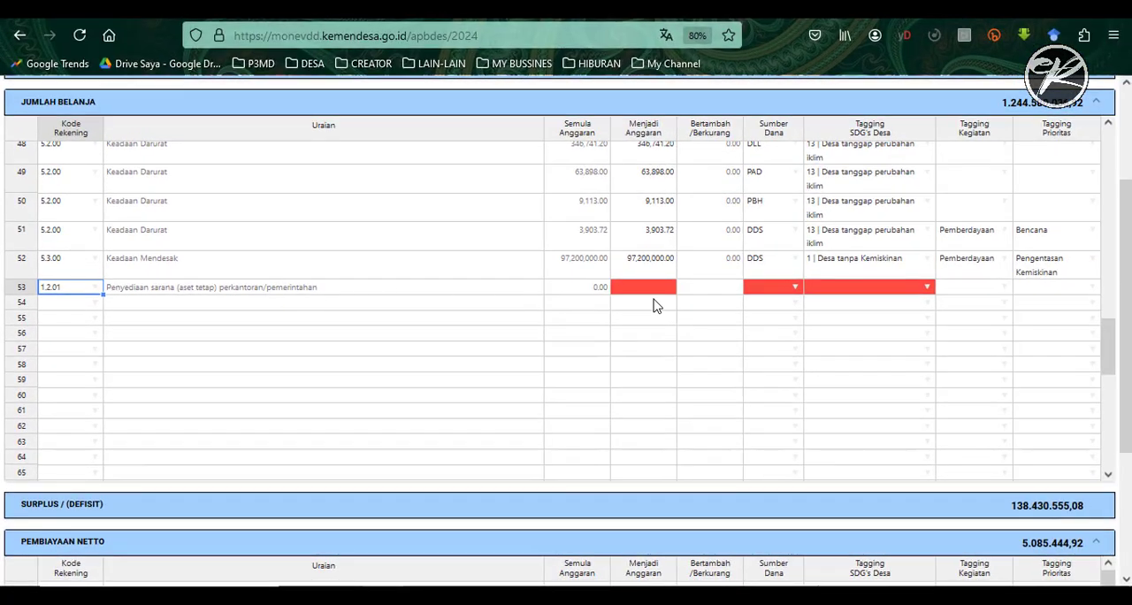
click(659, 288)
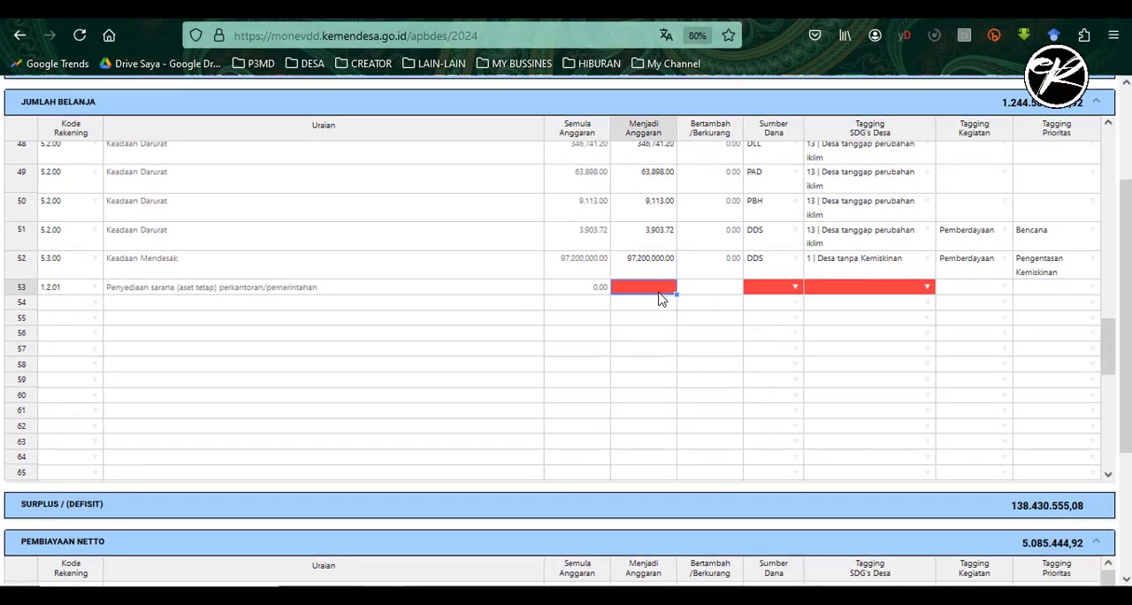
text(8500000)
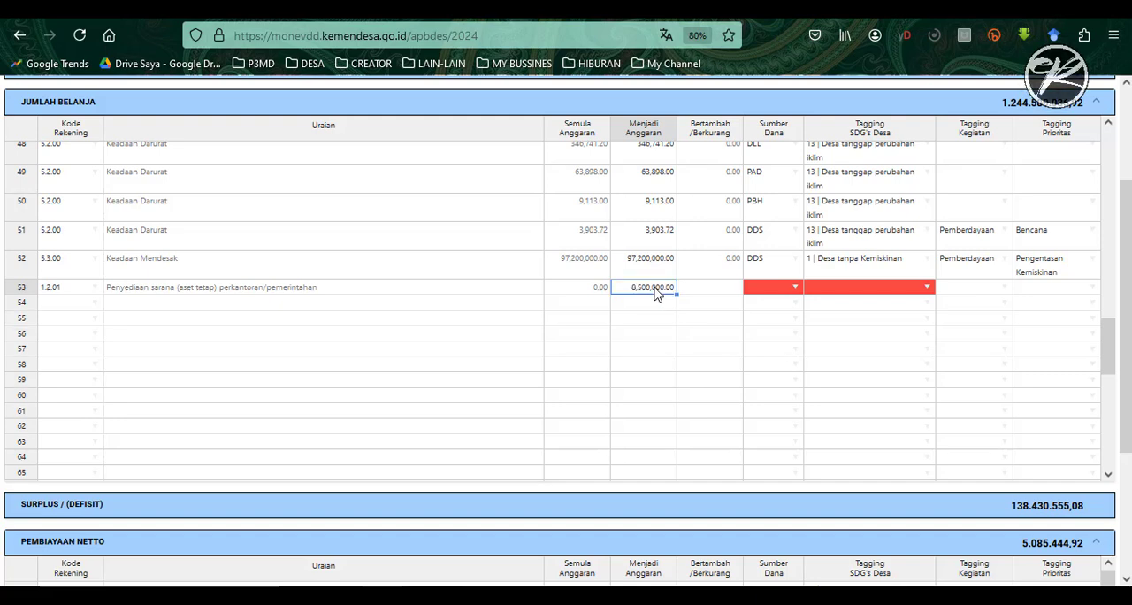
click(696, 296)
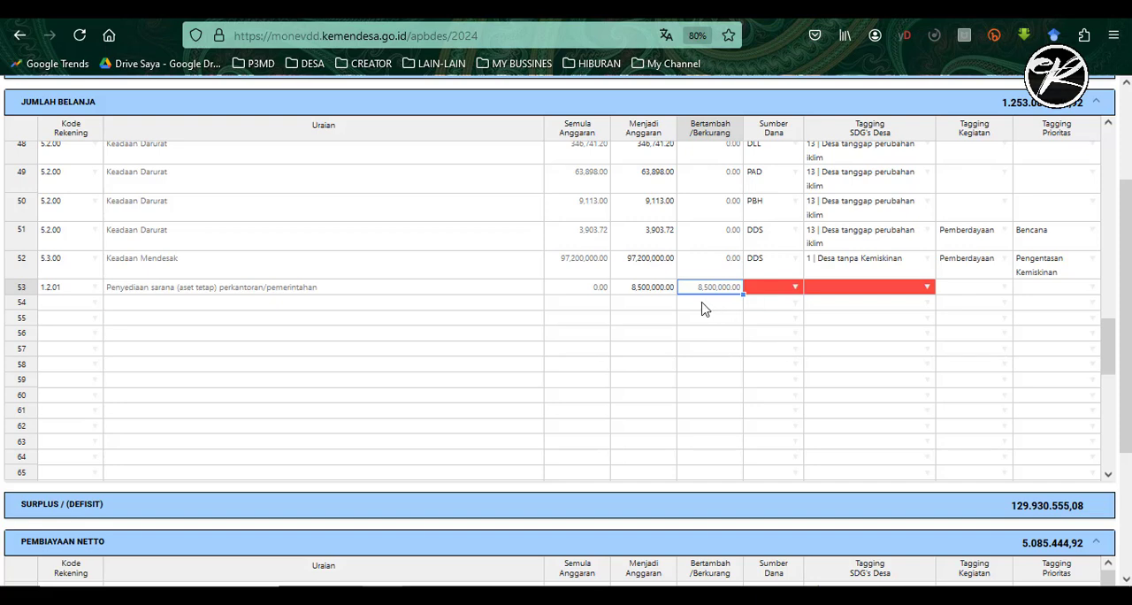
- Set the Sumber Dana of the new 1.2.01 spending row to DDS
click(646, 292)
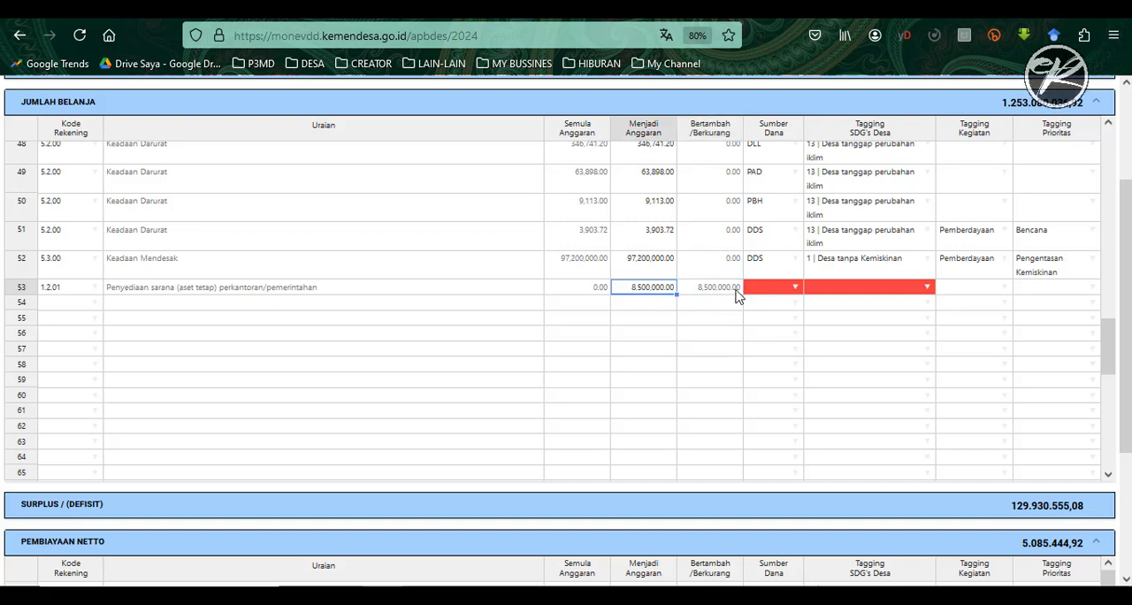
click(791, 288)
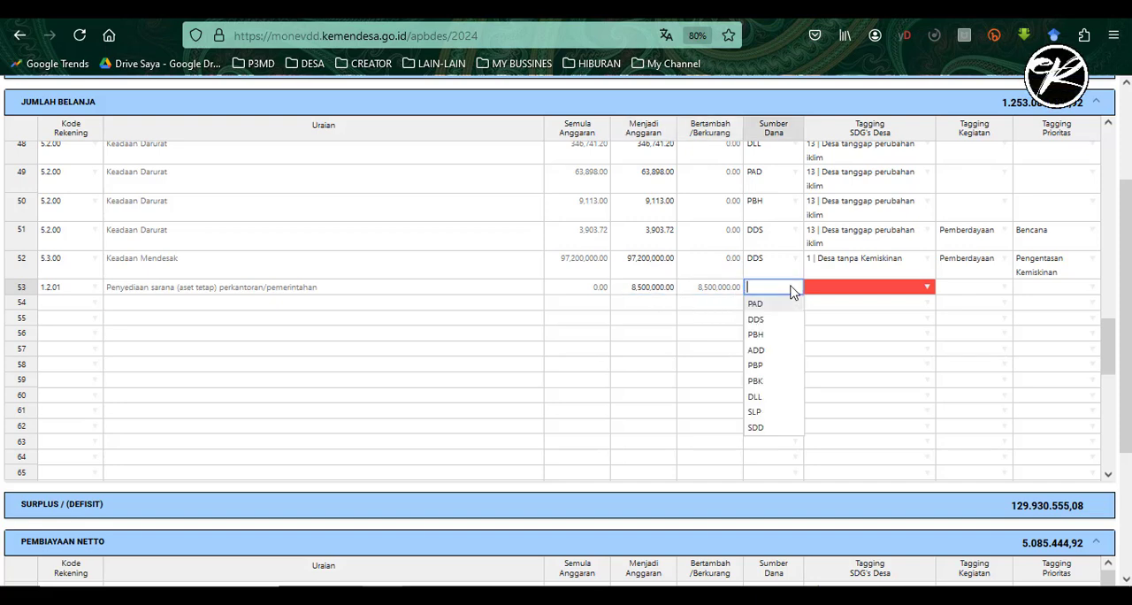
click(759, 320)
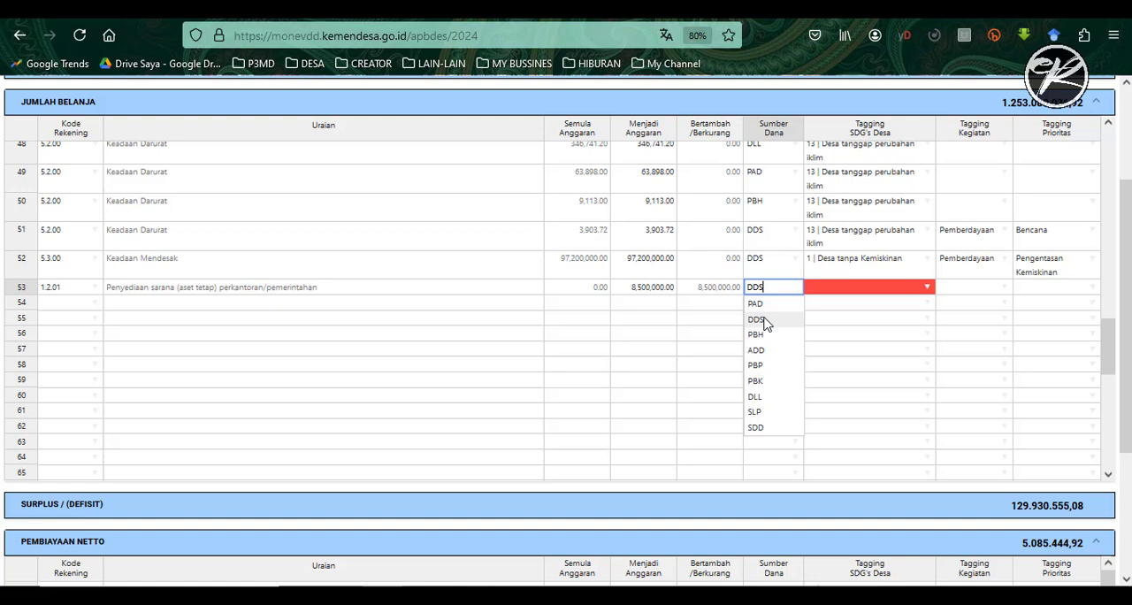
- Check the SDG's Desa tagging of the existing 1.2.01 rows and tag the new row as 9 | Infrastruktur dan inovasi desa sesuai kebutuhan
click(930, 293)
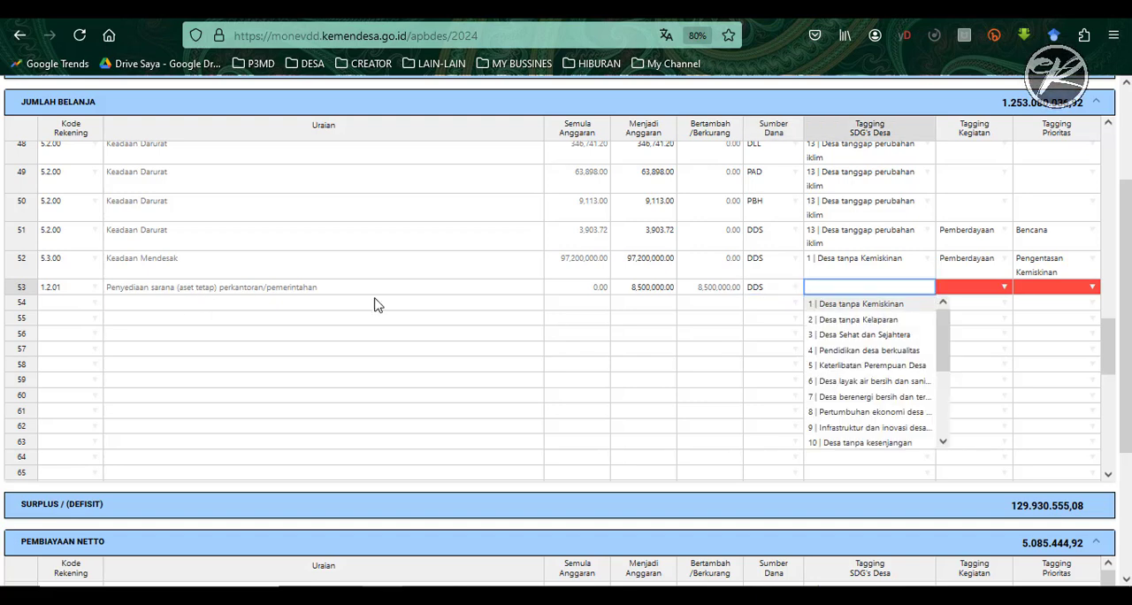
click(1000, 324)
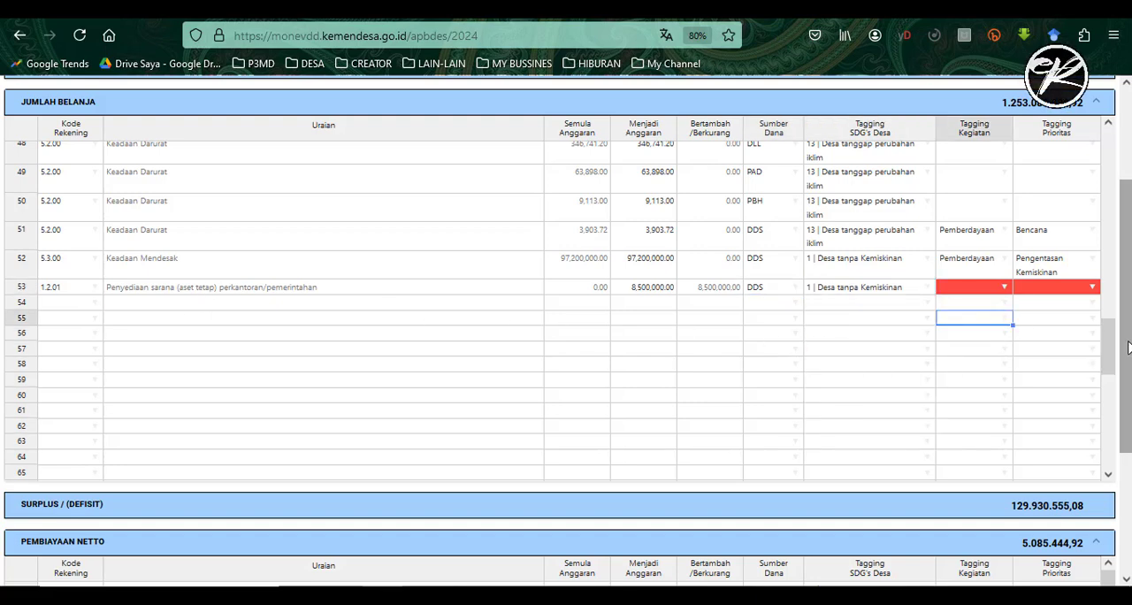
mouse_move(1131, 343)
mouse_down()
mouse_move(1131, 316)
mouse_move(1131, 337)
mouse_up()
scroll(1097, 235, up, 10)
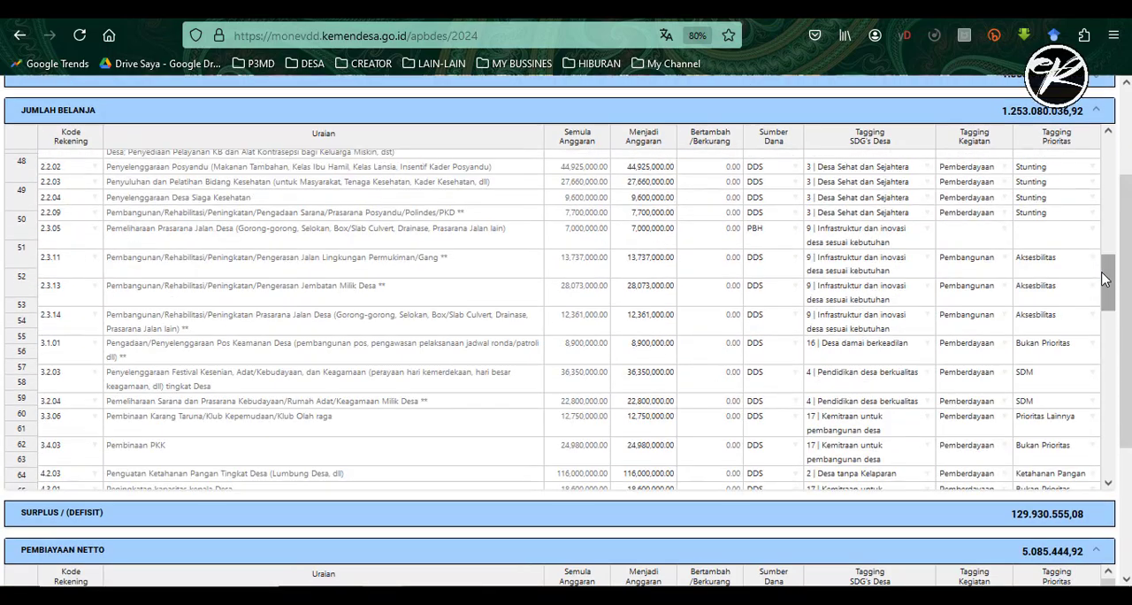
scroll(1097, 235, up, 5)
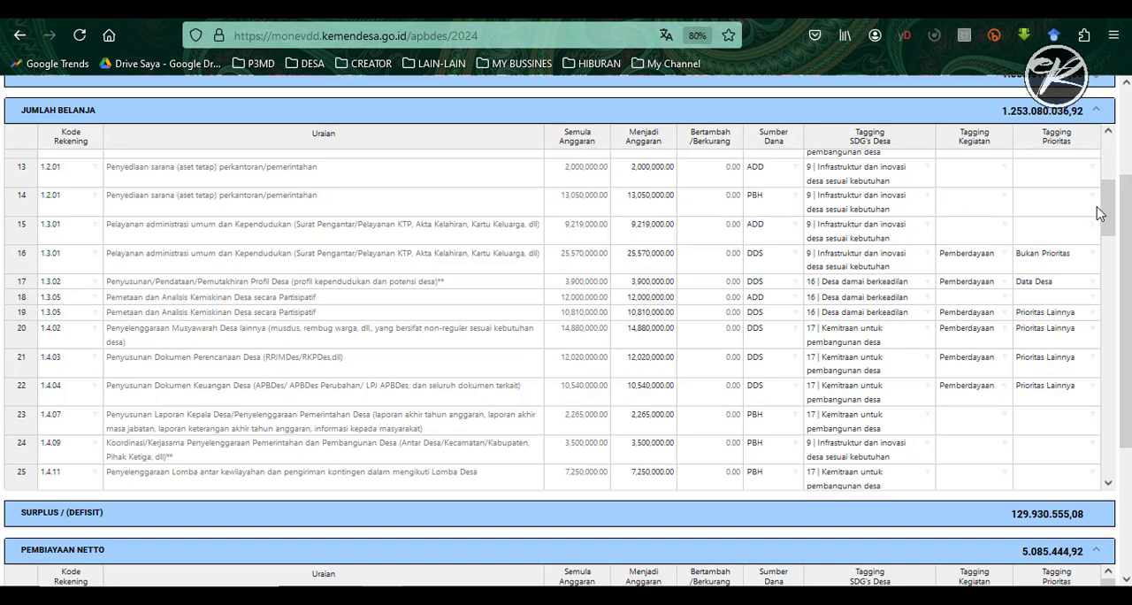
drag(1102, 209, 1102, 360)
click(928, 277)
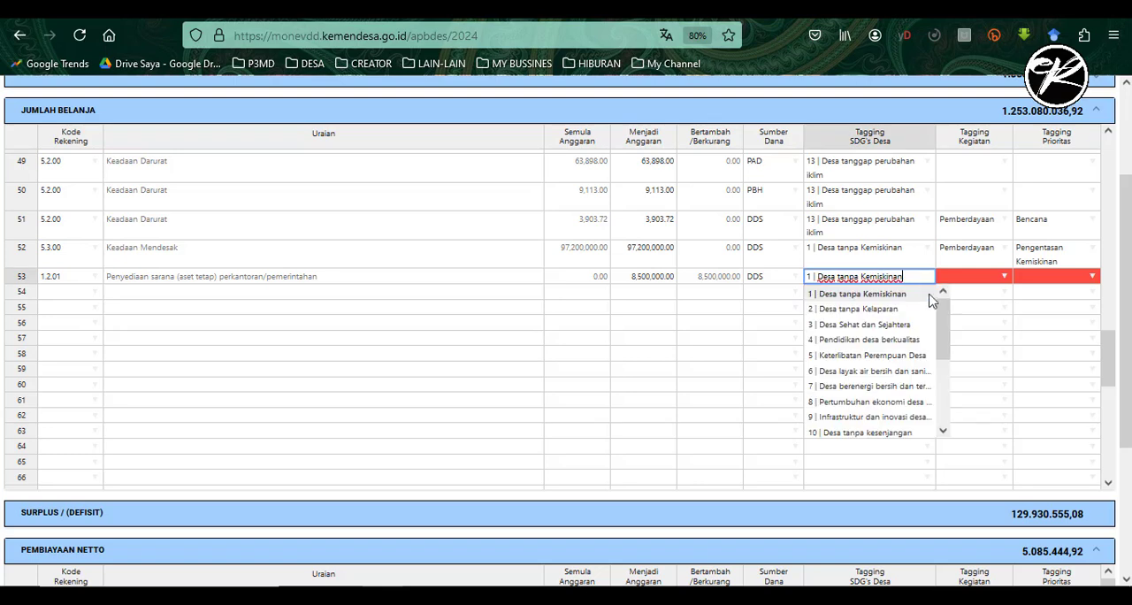
click(851, 418)
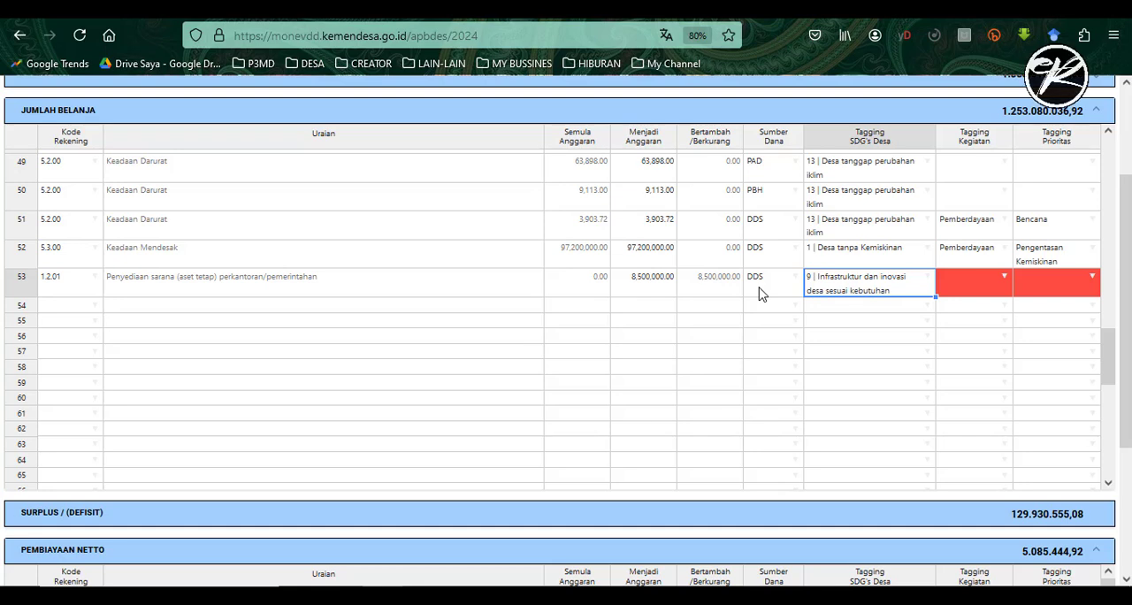
- Set the new 1.2.01 row's Tagging Kegiatan to Pemberdayaan and its Tagging Prioritas to Bukan Prioritas
click(1005, 282)
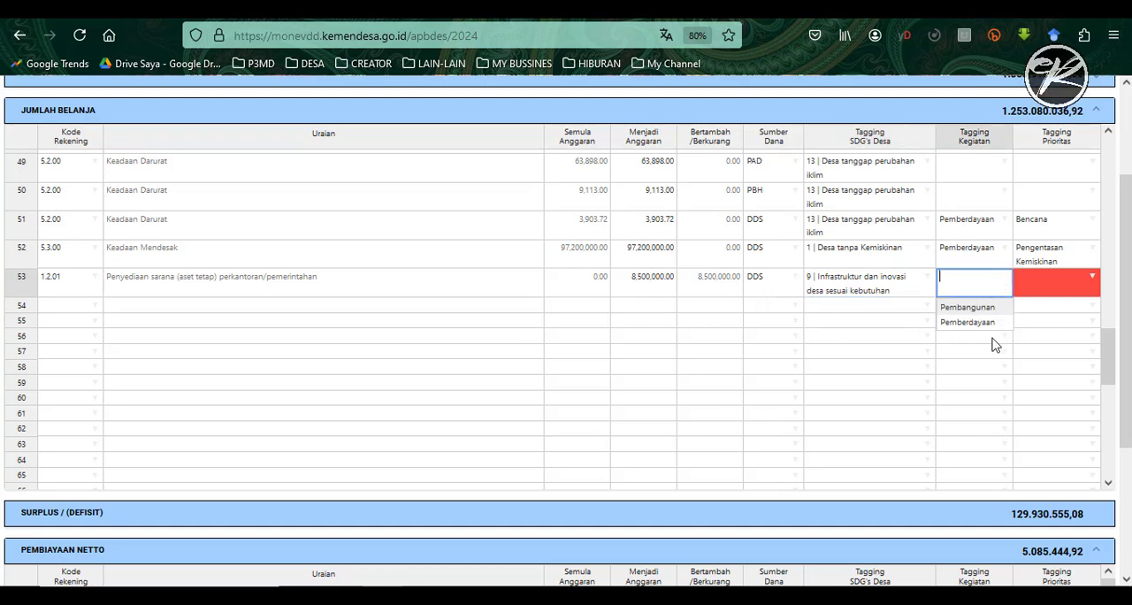
click(956, 323)
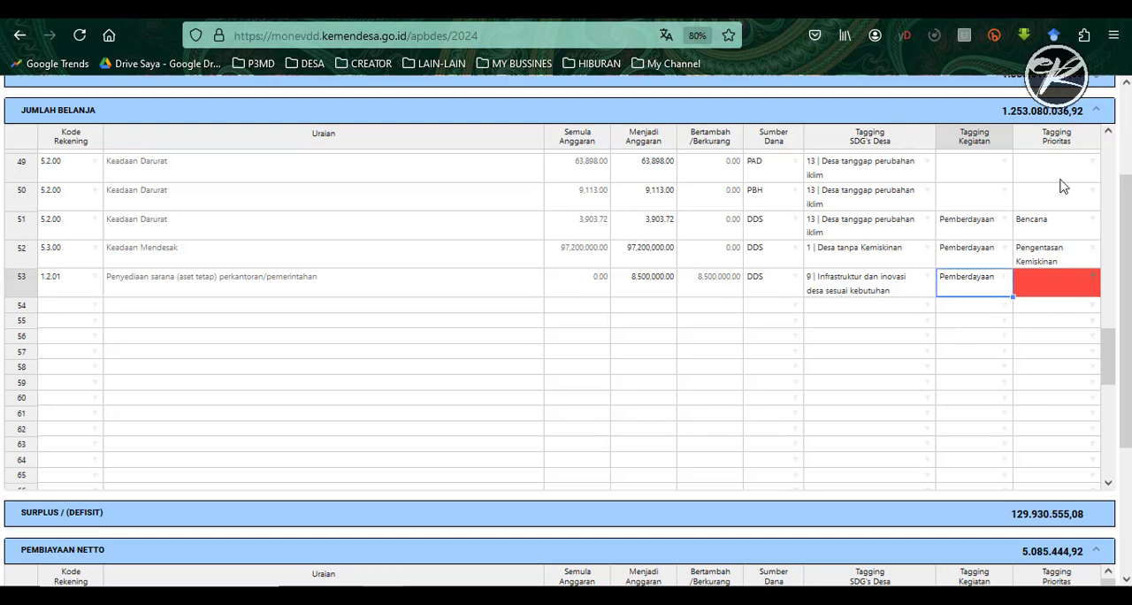
click(1094, 280)
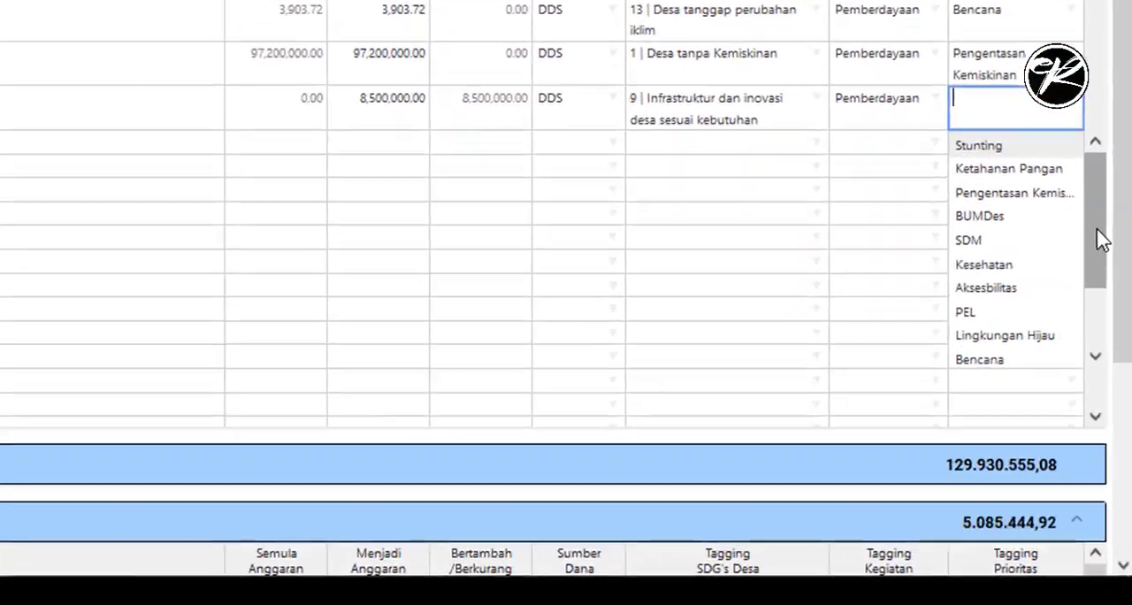
scroll(1103, 350, down, 1)
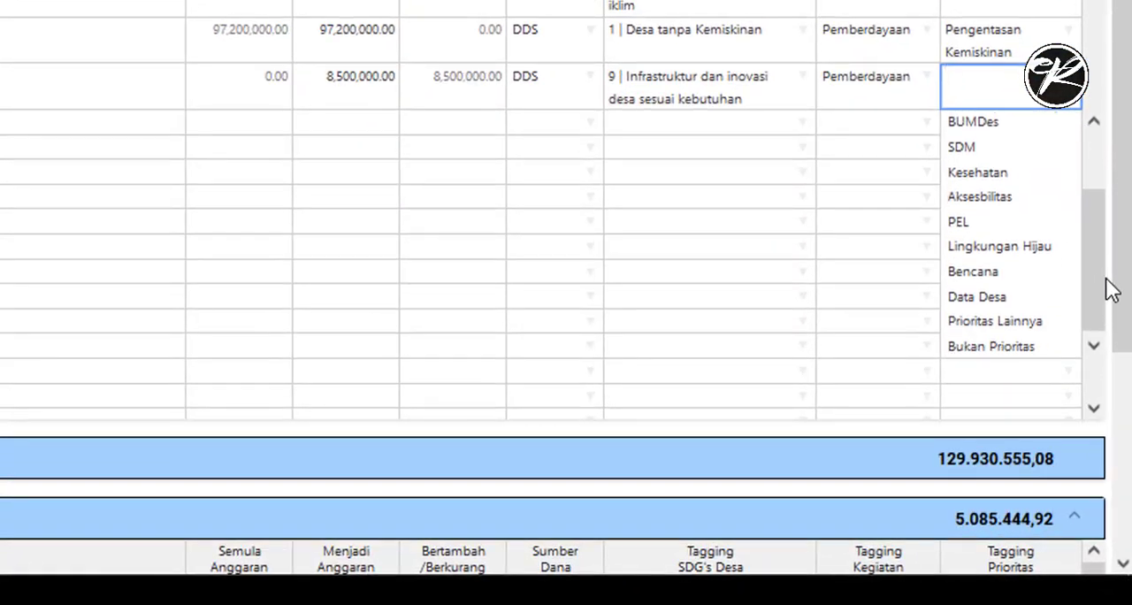
click(997, 344)
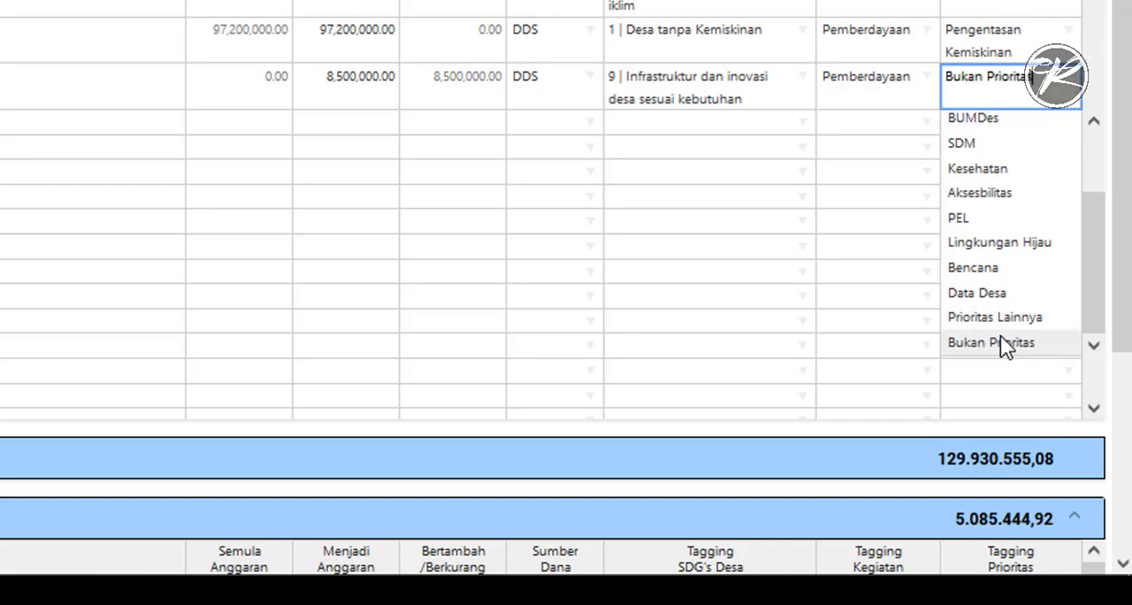
click(81, 96)
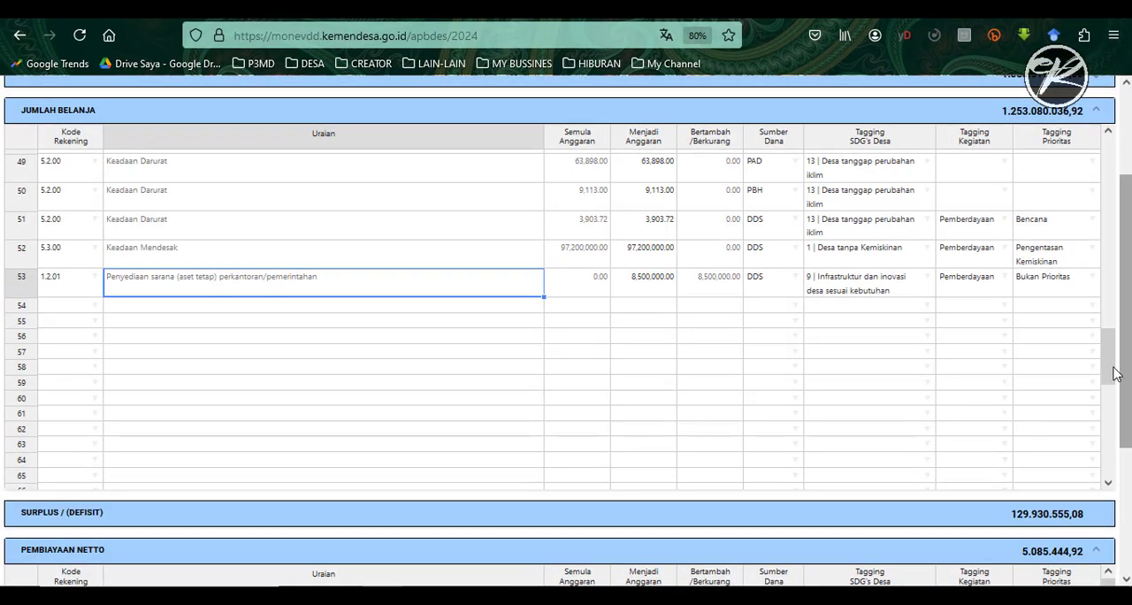
- Look up the changed amount of activity 1.3.01 in the Excel recap and its DDS portion on page 2 of the SisKeuDes print preview
scroll(1094, 186, up, 5)
scroll(1095, 212, up, 2)
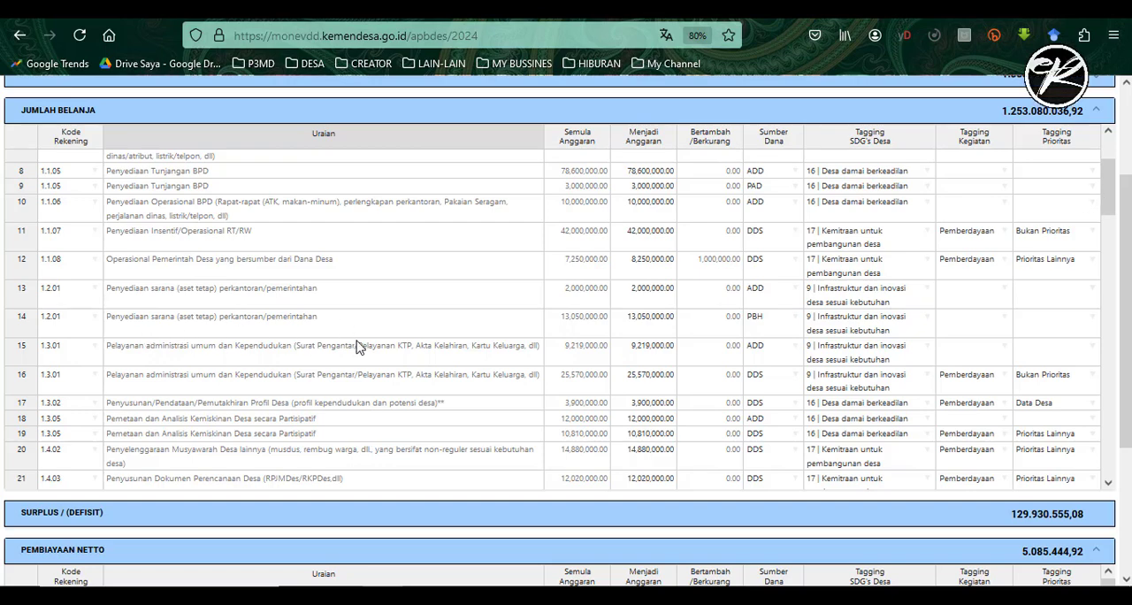
click(485, 595)
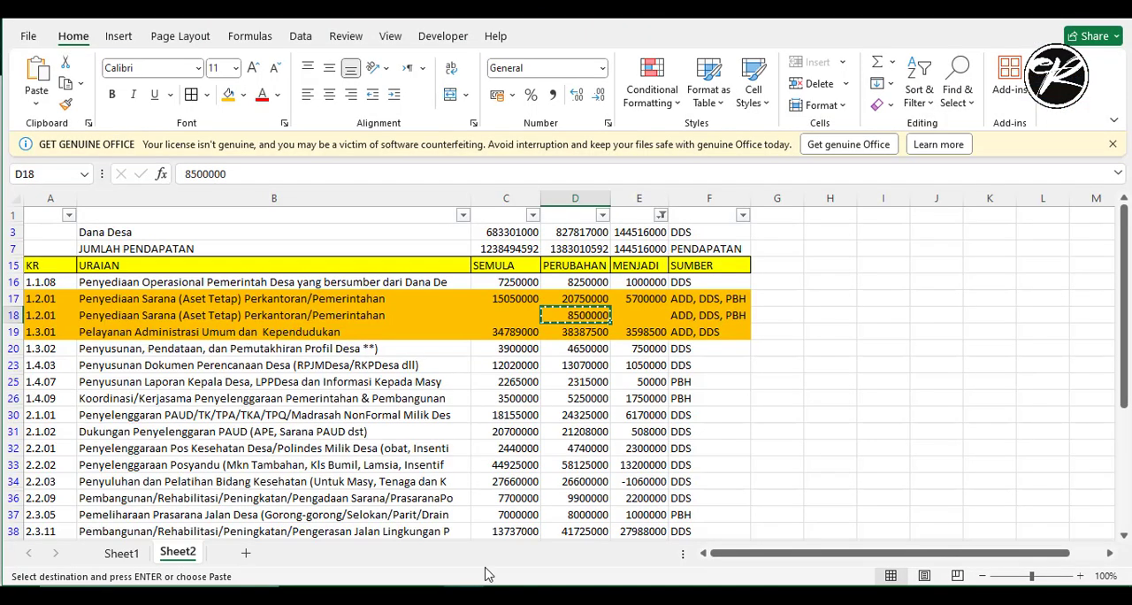
click(594, 336)
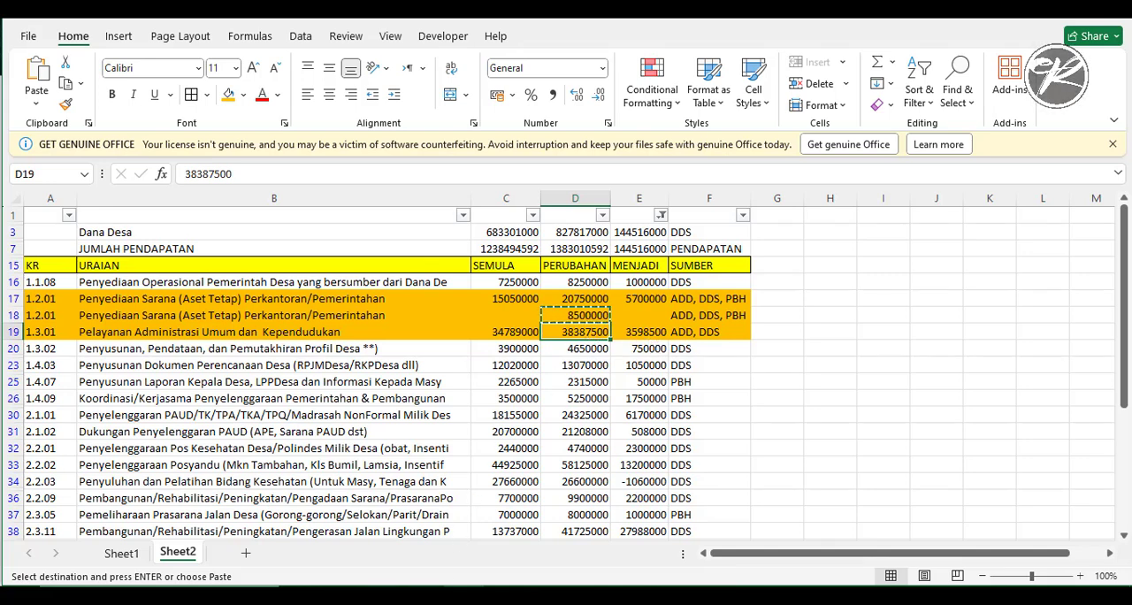
click(384, 594)
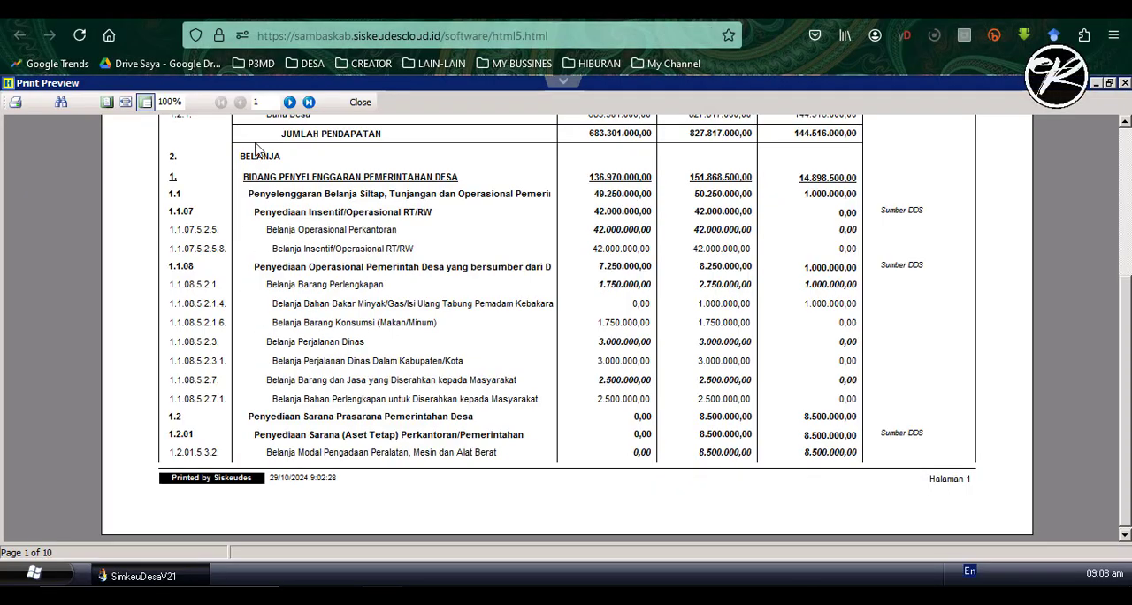
click(289, 103)
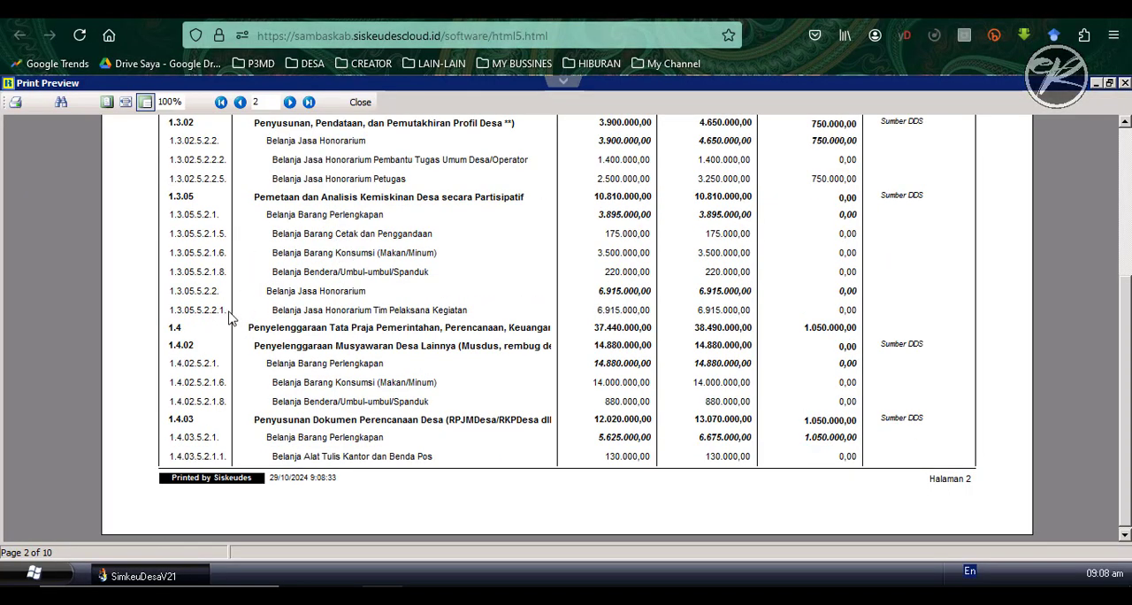
scroll(1127, 309, up, 3)
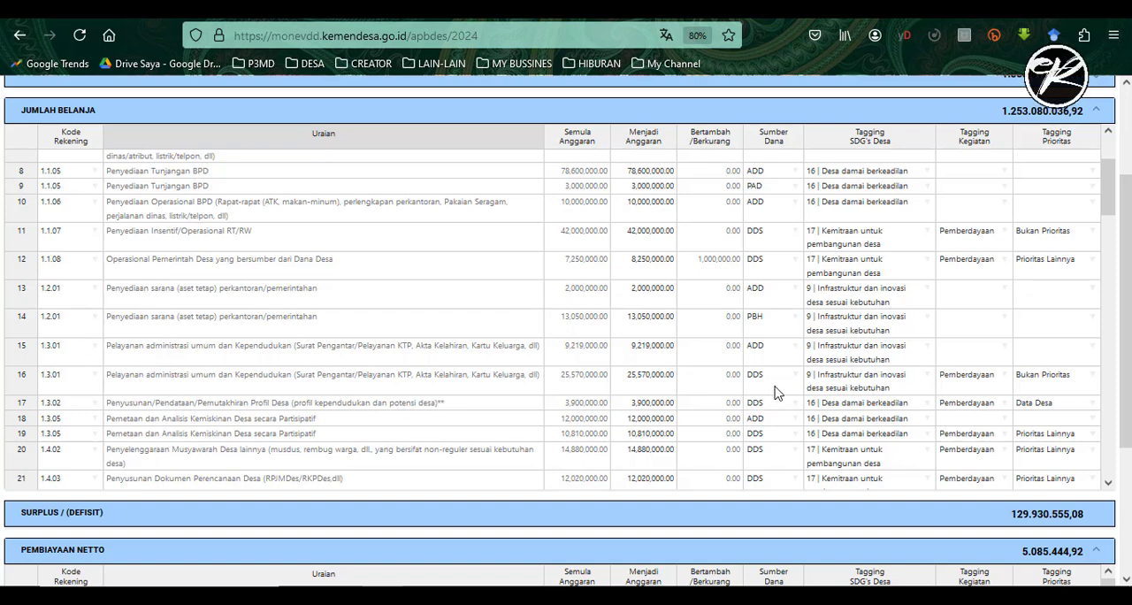
- Return to Monev-DD and set the Menjadi Anggaran of the DDS-funded 1.3.01 row to 29168500
double_click(661, 383)
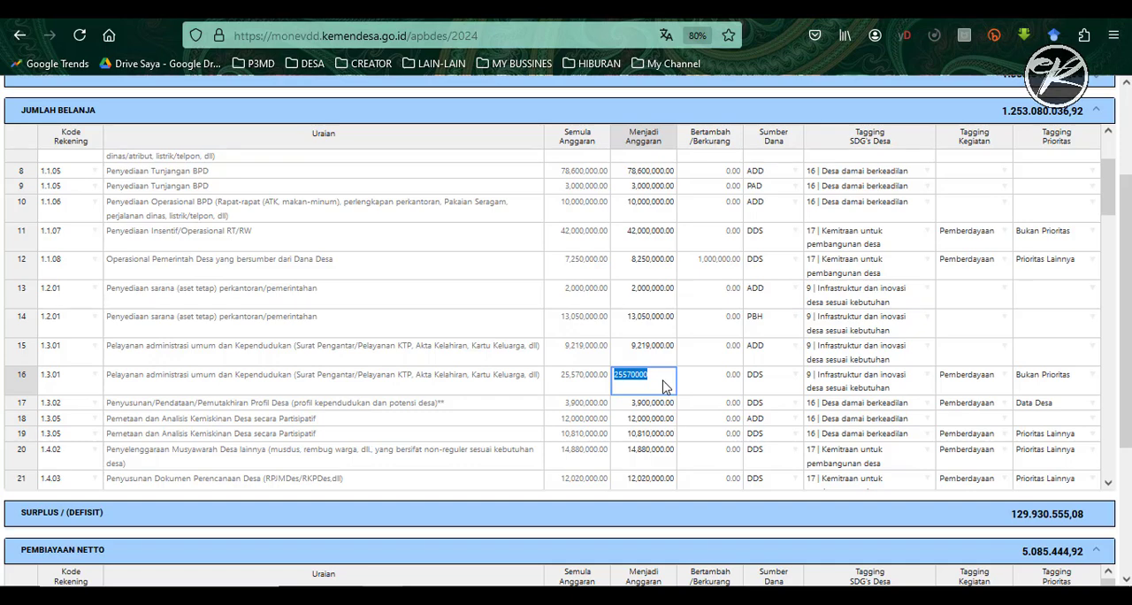
text(29168)
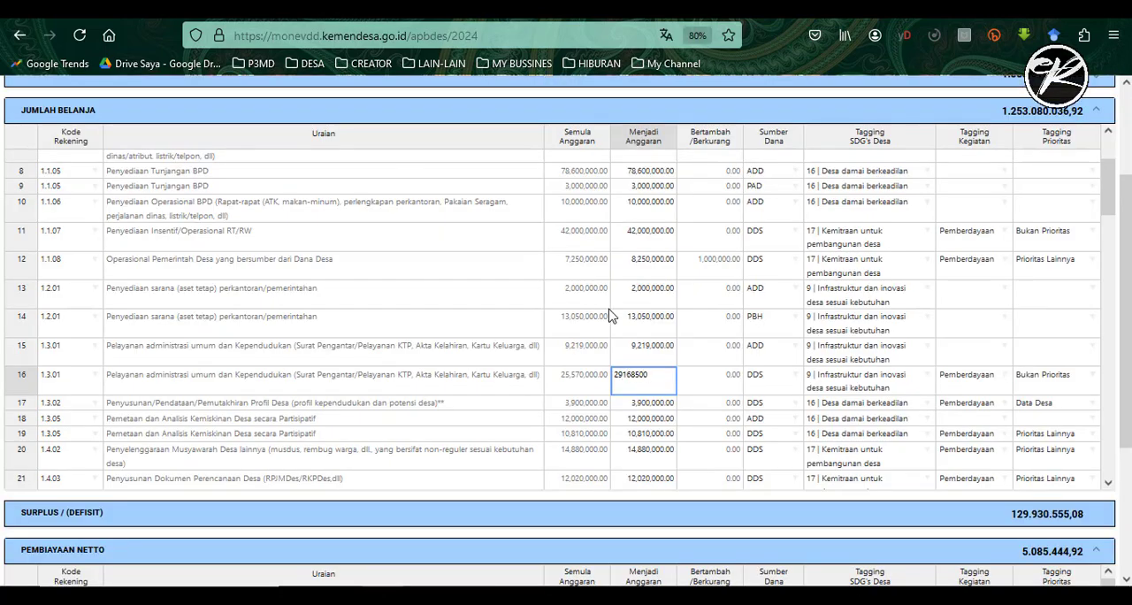
click(709, 390)
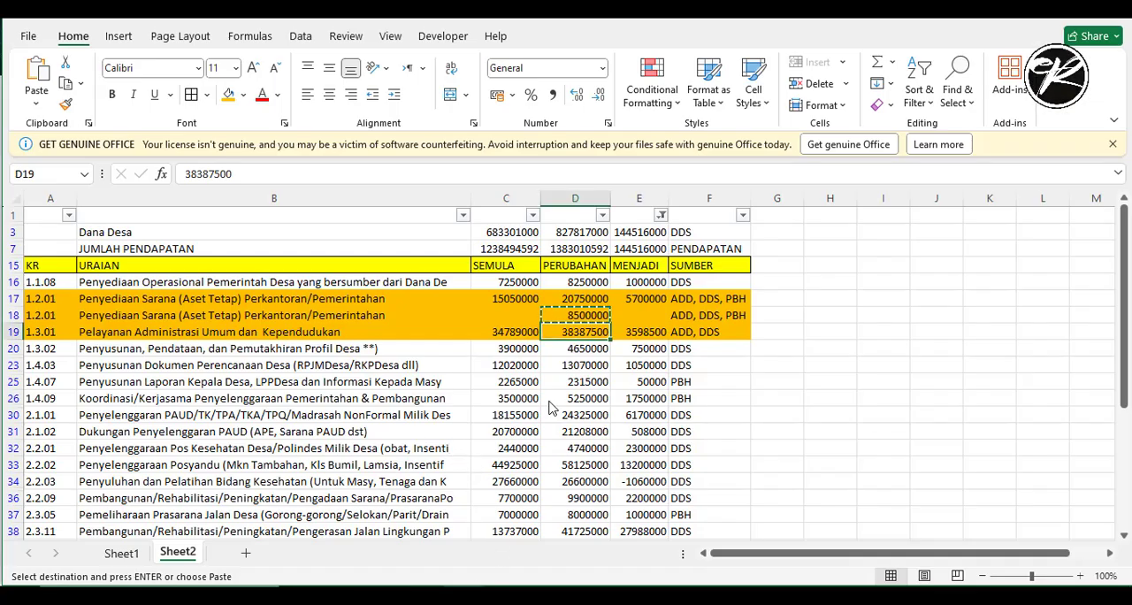
- Copy the changed amount 4650000 from the Excel recap into the Menjadi Anggaran of Monev-DD row 1.3.02, replacing the existing figure
scroll(575, 392, down, 1)
scroll(575, 392, down, 5)
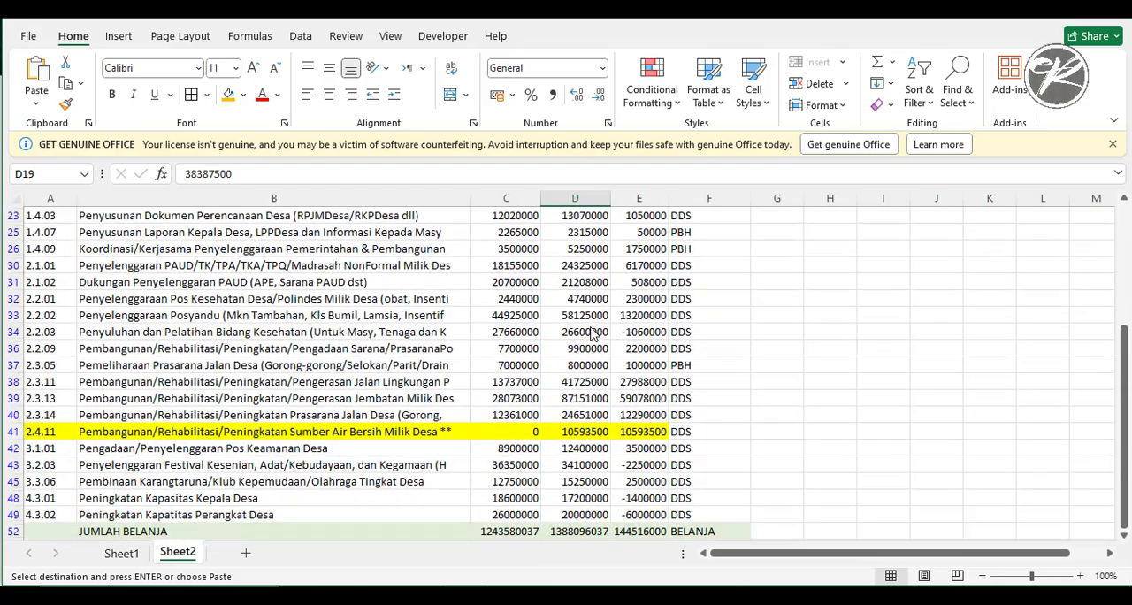
scroll(589, 326, up, 5)
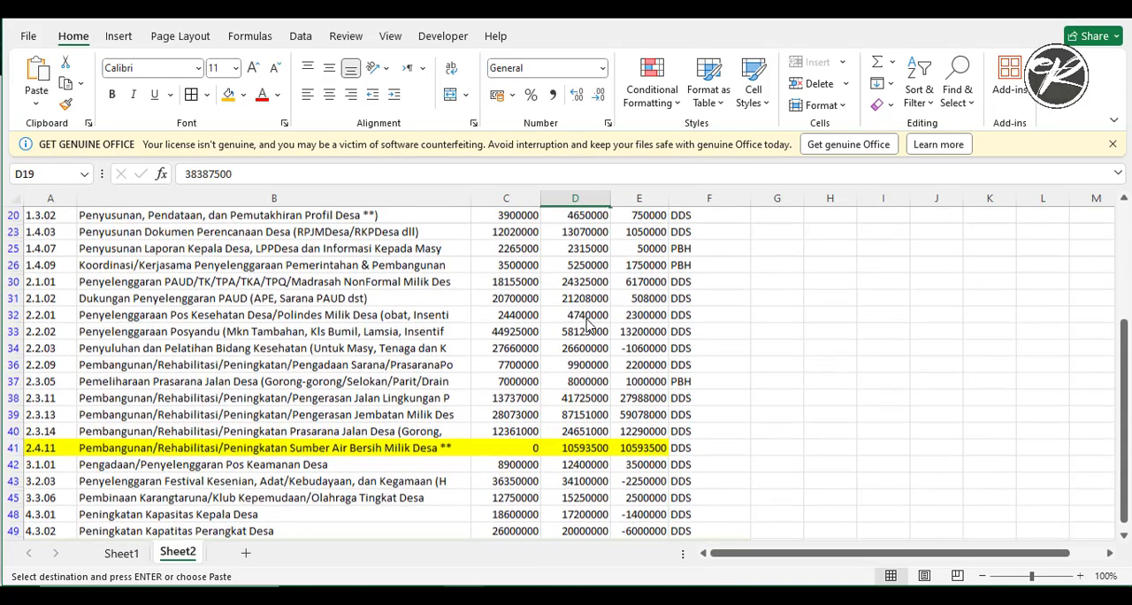
click(584, 319)
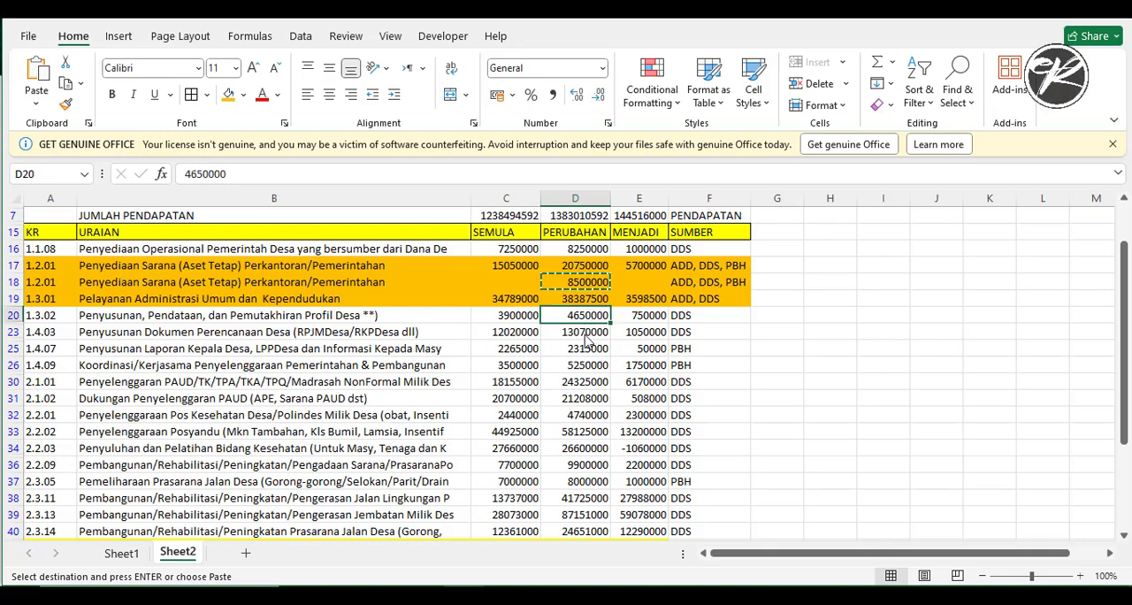
scroll(584, 429, down, 5)
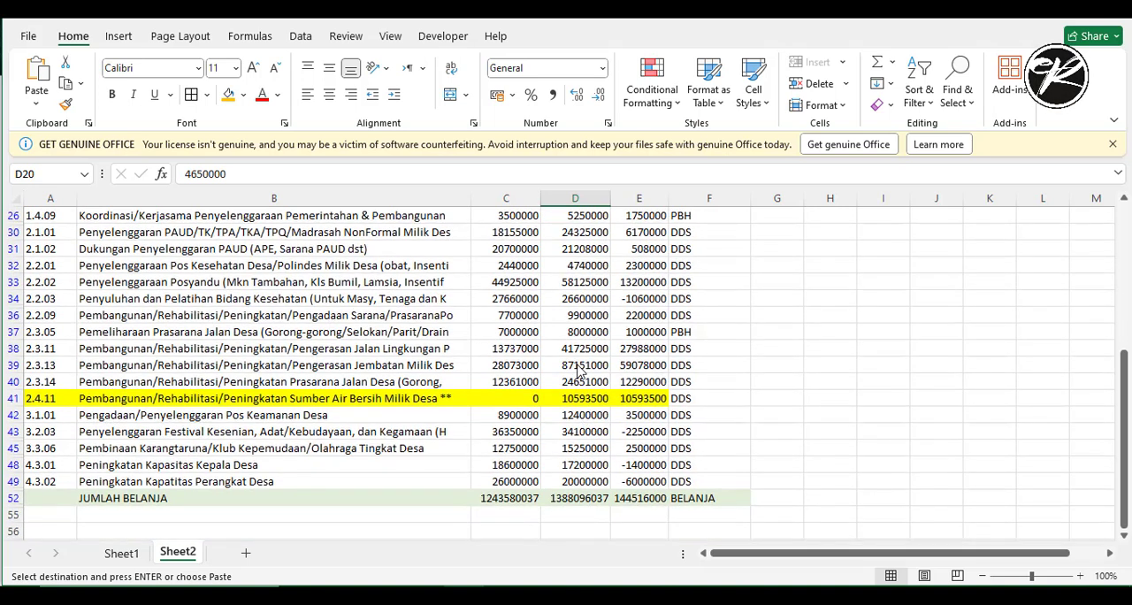
scroll(580, 357, up, 3)
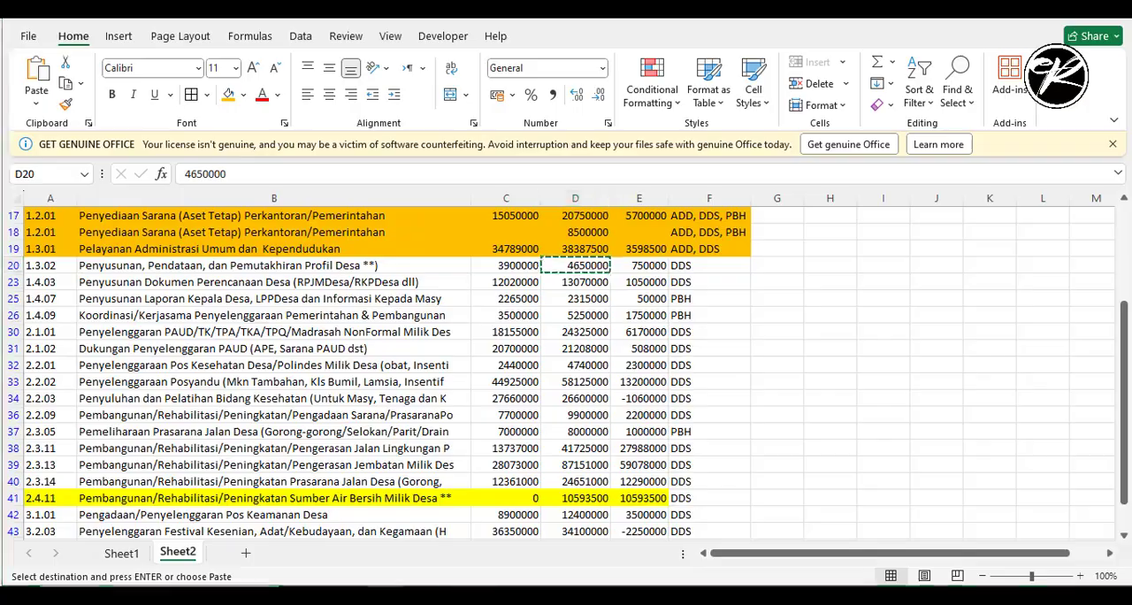
double_click(205, 174)
key(ctrl+c)
key(alt+Tab)
double_click(648, 404)
key(ctrl+v)
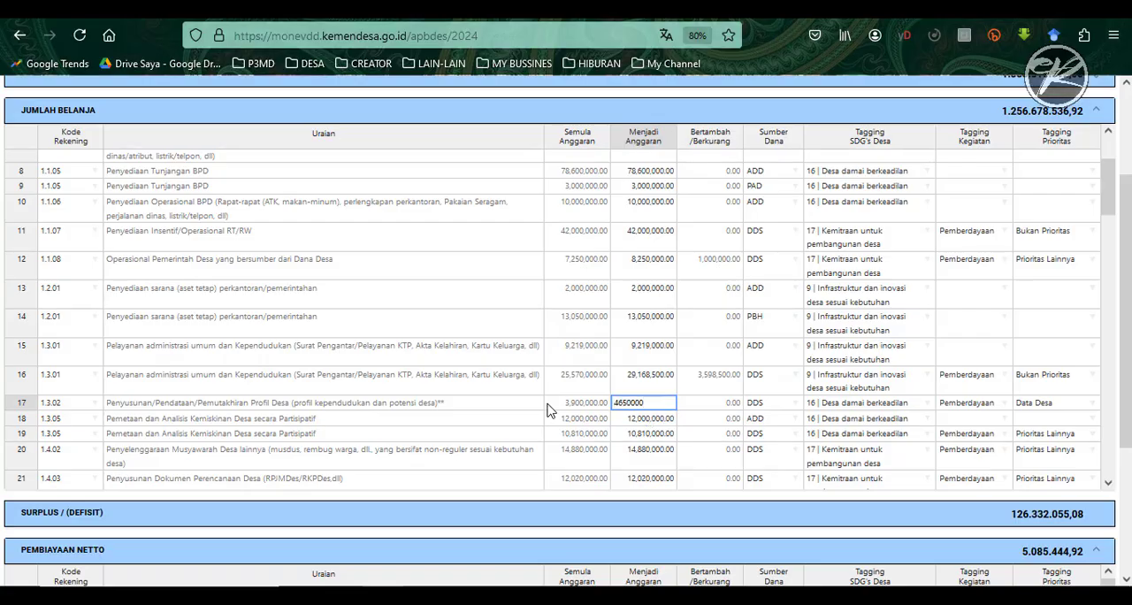
key(Return)
- Copy 13070000 from the Excel recap into the Menjadi Anggaran of Monev-DD row 1.4.03, Penyusunan Dokumen Perencanaan Desa
key(alt+Tab)
key(Return)
double_click(208, 174)
key(ctrl+c)
key(alt+Tab)
- Copy 2315000 from the Excel recap into the Menjadi Anggaran of Monev-DD row 1.4.07, Penyusunan Laporan Kepala Desa
key(alt+Tab)
key(alt+Tab)
double_click(652, 475)
key(ctrl+v)
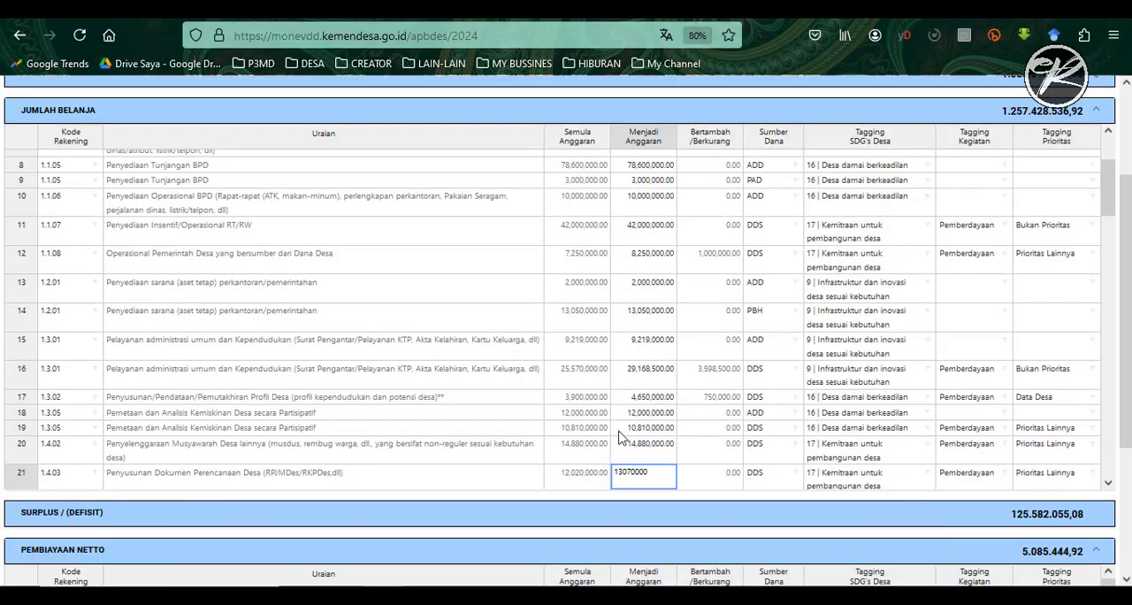
scroll(622, 432, down, 1)
click(694, 405)
scroll(694, 406, down, 2)
key(alt+Tab)
key(Return)
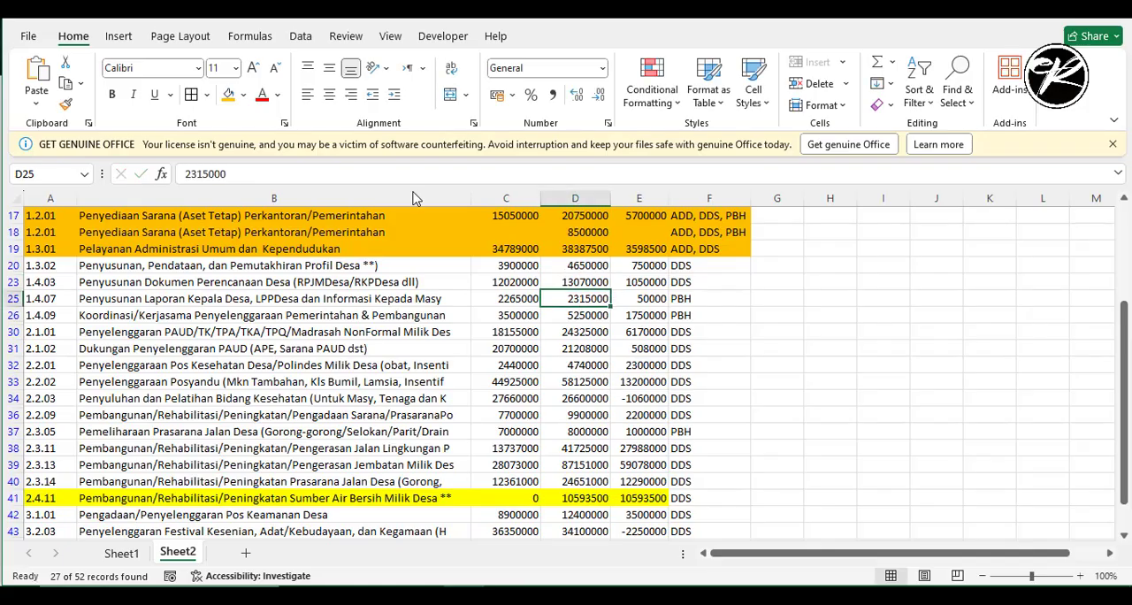
double_click(206, 175)
key(ctrl+c)
- Copy 5250000 from the Excel recap into the Menjadi Anggaran of Monev-DD row 1.4.09, Koordinasi/Kerjasama Penyelenggaraan Pemerintahan dan Pembangunan Desa
key(alt+Tab)
double_click(637, 320)
key(ctrl+v)
click(649, 358)
key(alt+Tab)
key(Return)
double_click(205, 175)
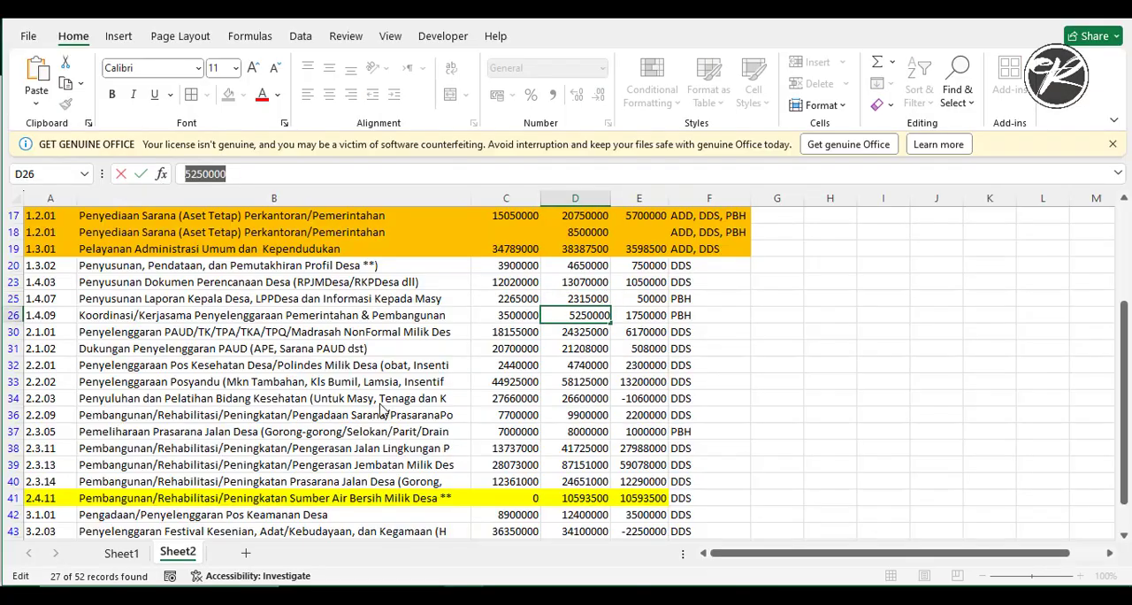
key(ctrl+c)
- Copy 24325000 from the Excel recap into the Menjadi Anggaran of Monev-DD row 2.1.01, Penyelenggaraan PAUD/TK/TPA
key(alt+Tab)
double_click(649, 352)
key(ctrl+v)
key(Return)
key(alt+Tab)
key(Return)
double_click(205, 174)
key(ctrl+c)
- Copy 21208000 from the Excel recap into the Menjadi Anggaran of Monev-DD row 2.1.02, Dukungan Penyelenggaraan PAUD
key(alt+Tab)
double_click(637, 433)
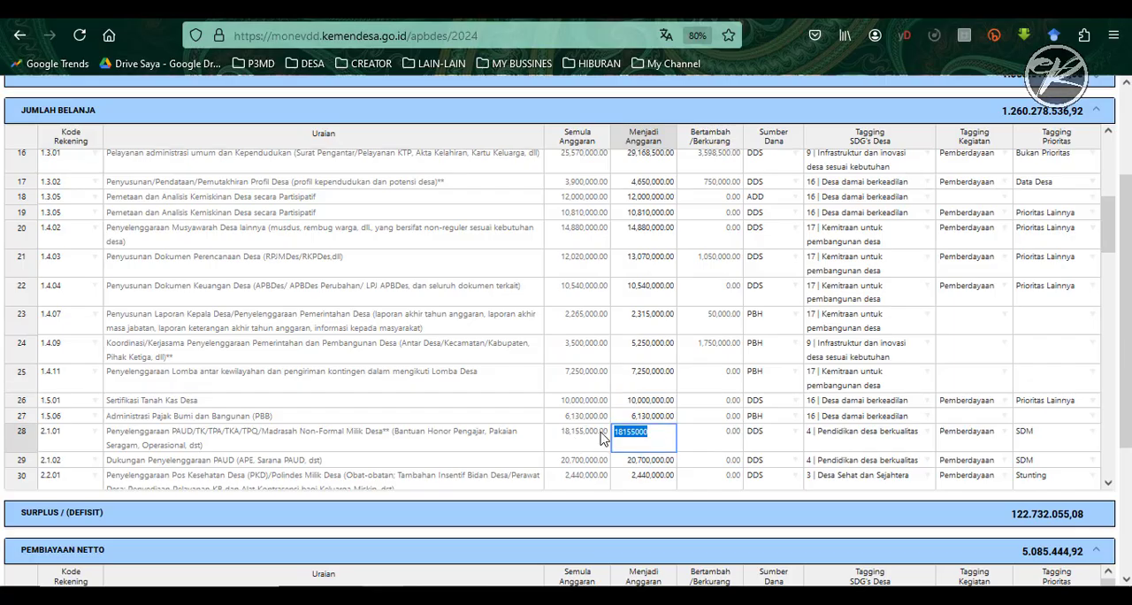
key(ctrl+v)
key(Return)
key(alt+Tab)
key(Return)
double_click(206, 175)
key(ctrl+v)
- Copy 4740000, 58125000 and 26600000 from the Excel recap into the Menjadi Anggaran of Monev-DD health rows 2.2.01, 2.2.02 and 2.2.03
double_click(625, 266)
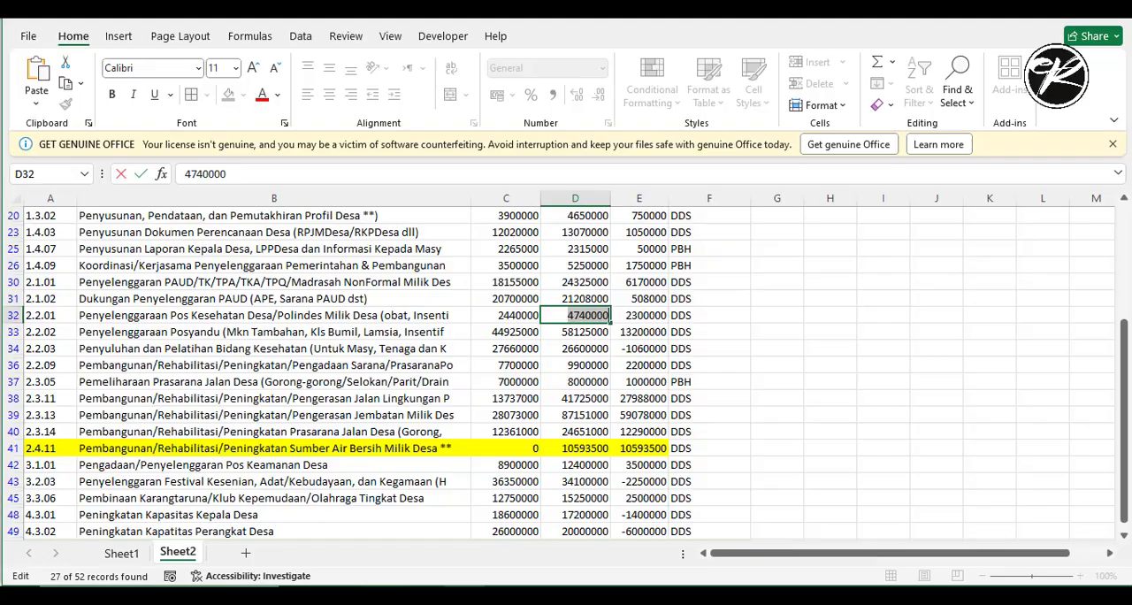
key(Down)
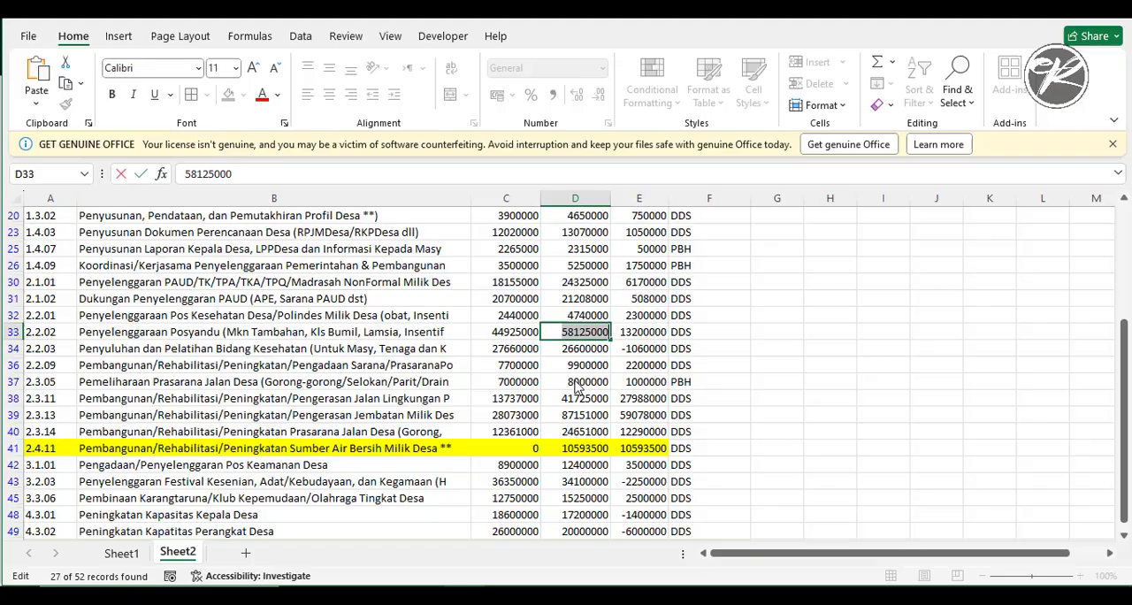
double_click(575, 349)
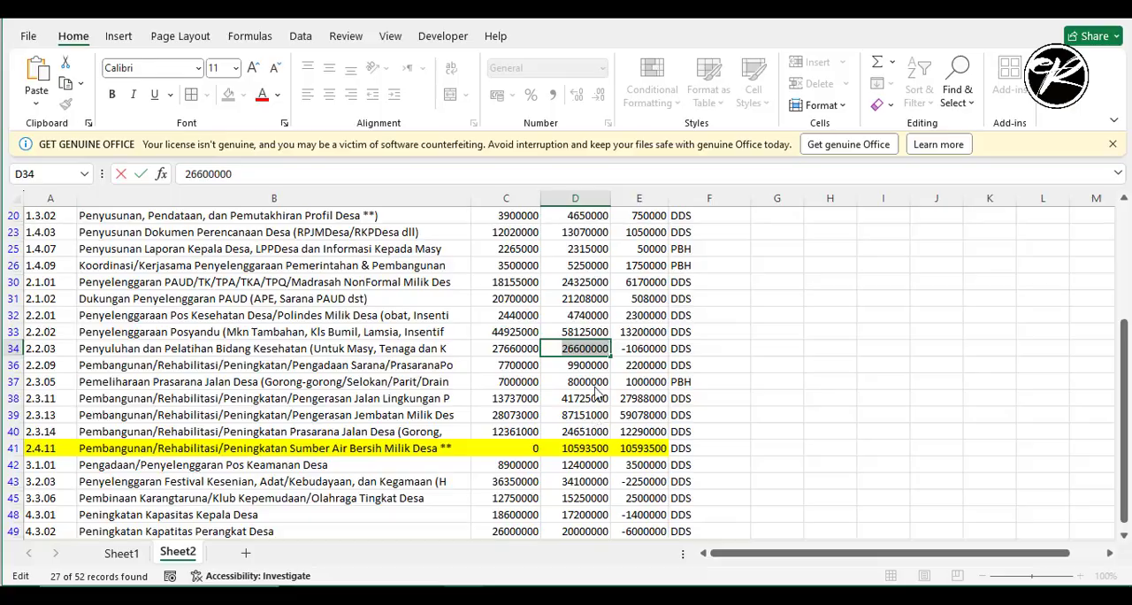
- Copy 9900000 and 8000000 from the Excel recap into the Menjadi Anggaran of Monev-DD rows 2.2.09 and 2.3.05
double_click(575, 364)
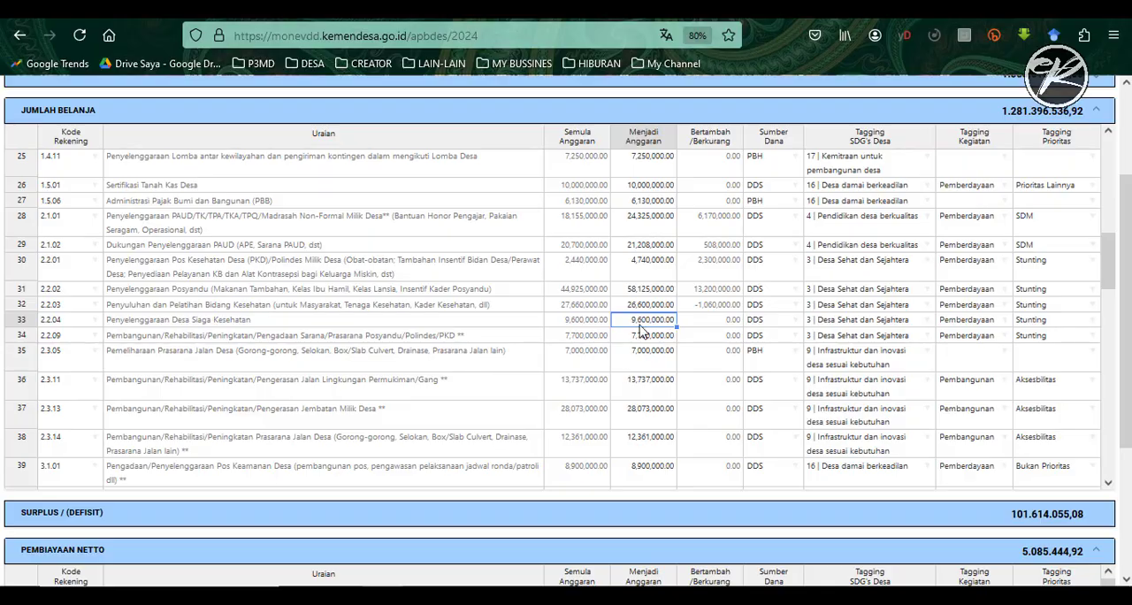
key(ctrl+v)
double_click(570, 387)
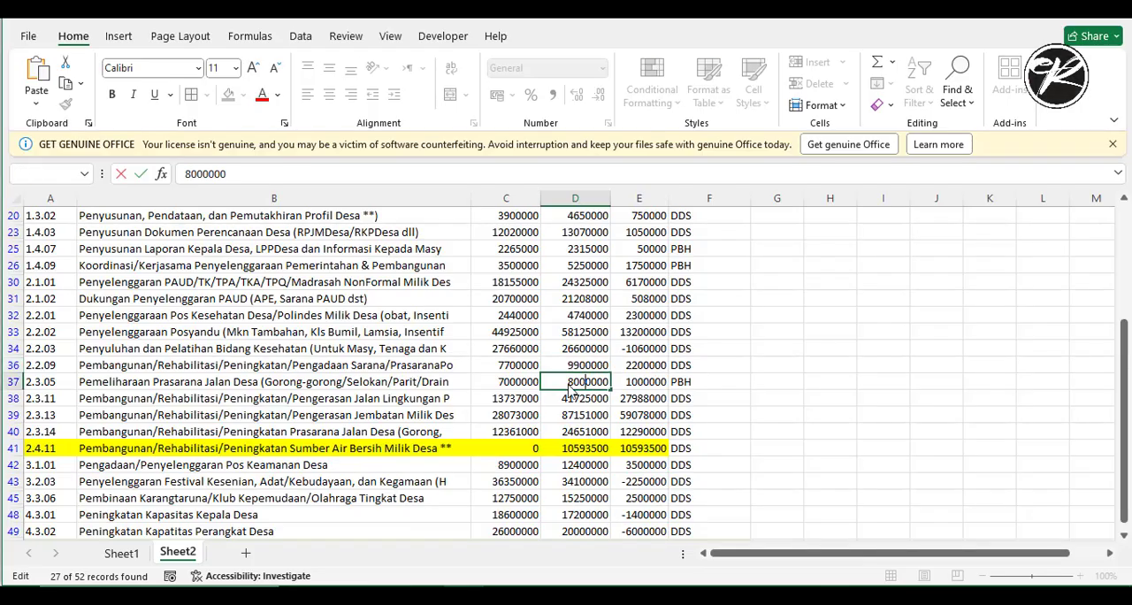
key(ctrl+c)
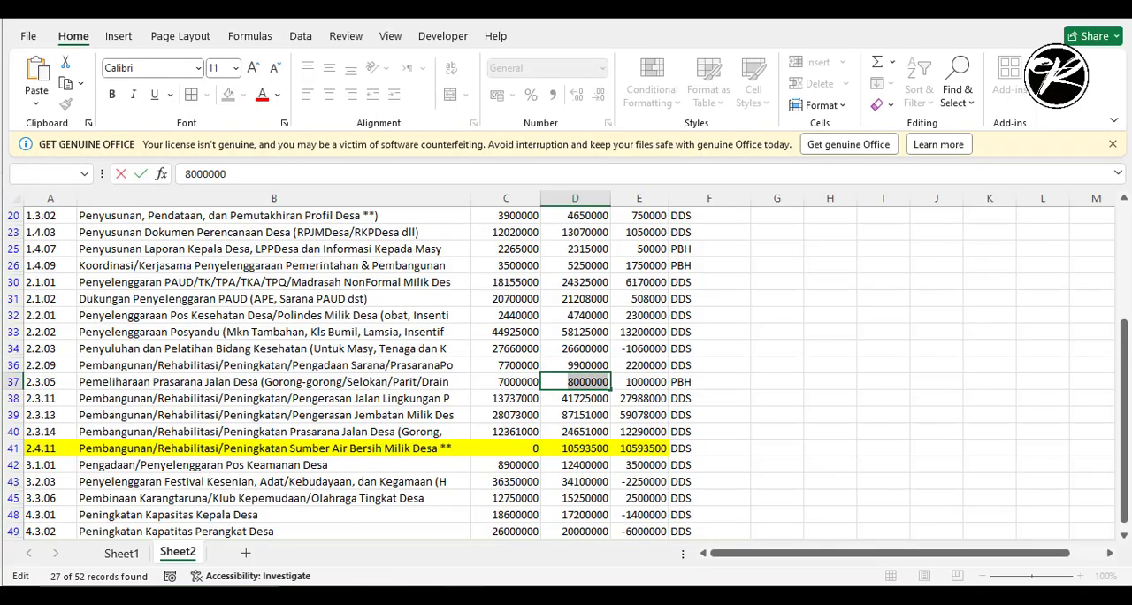
key(ctrl+v)
- Copy 41725000, 87151000 and 24651000 from the Excel recap into the Menjadi Anggaran of Monev-DD rows 2.3.11, 2.3.13 and 2.3.14
click(641, 390)
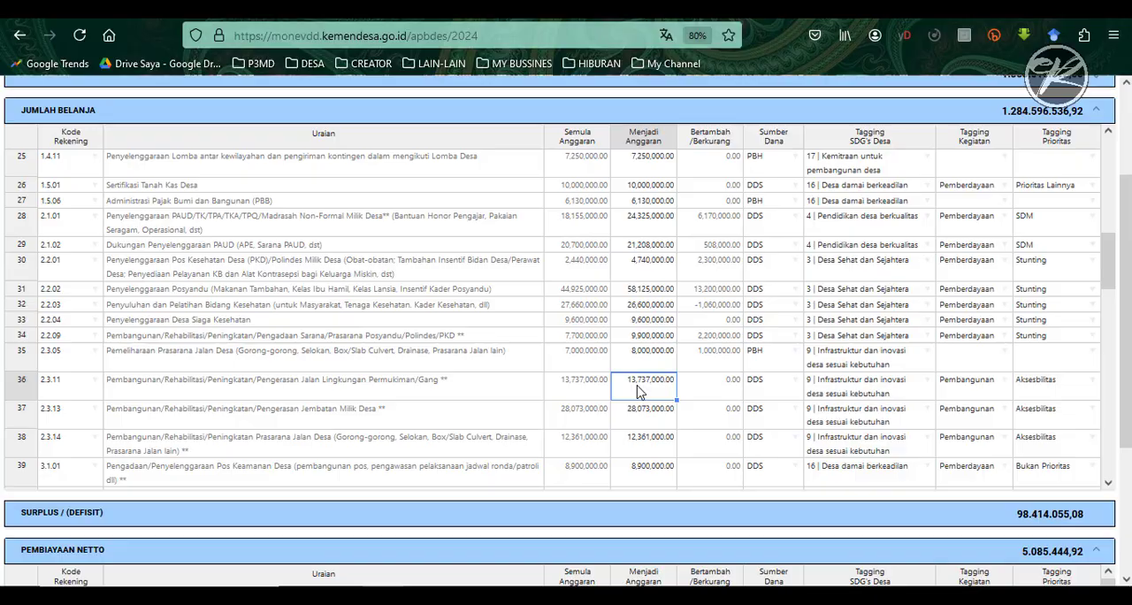
key(ctrl+v)
key(Tab)
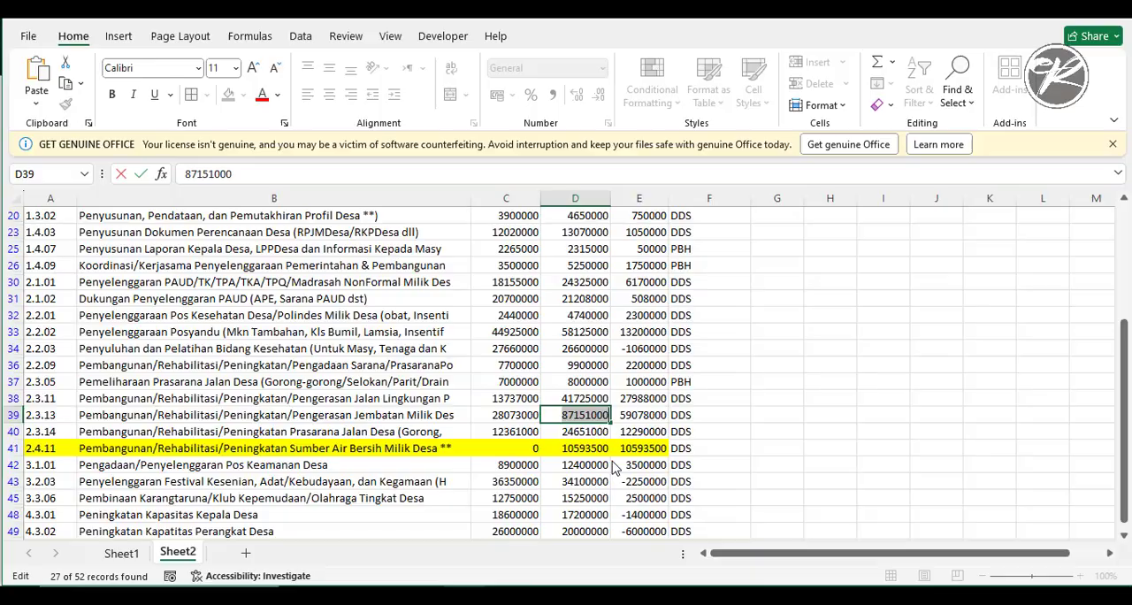
key(ctrl+c)
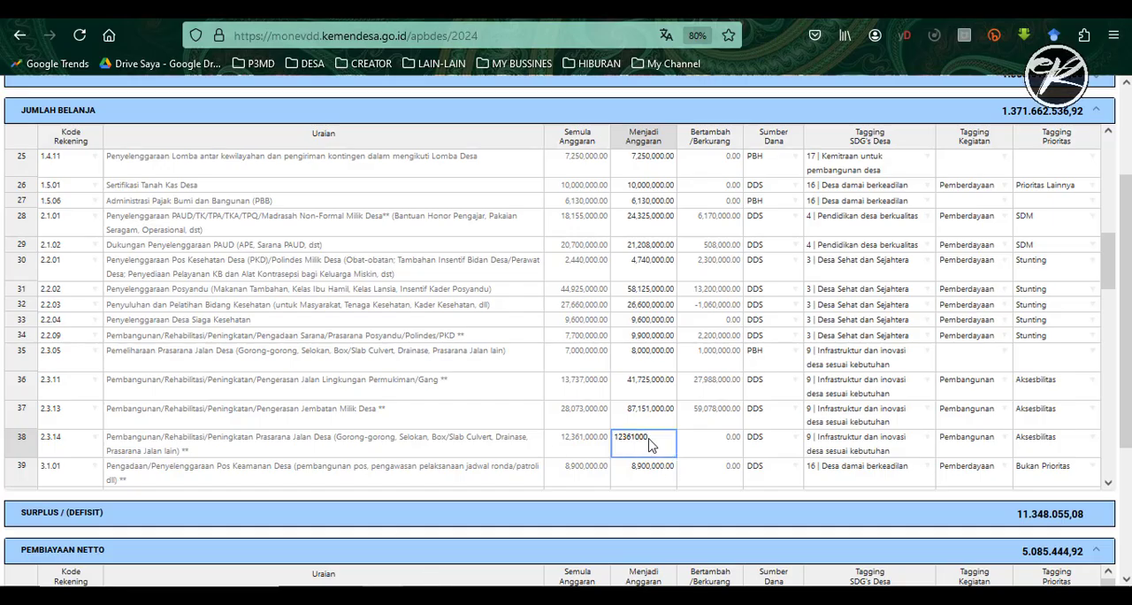
key(ctrl+v)
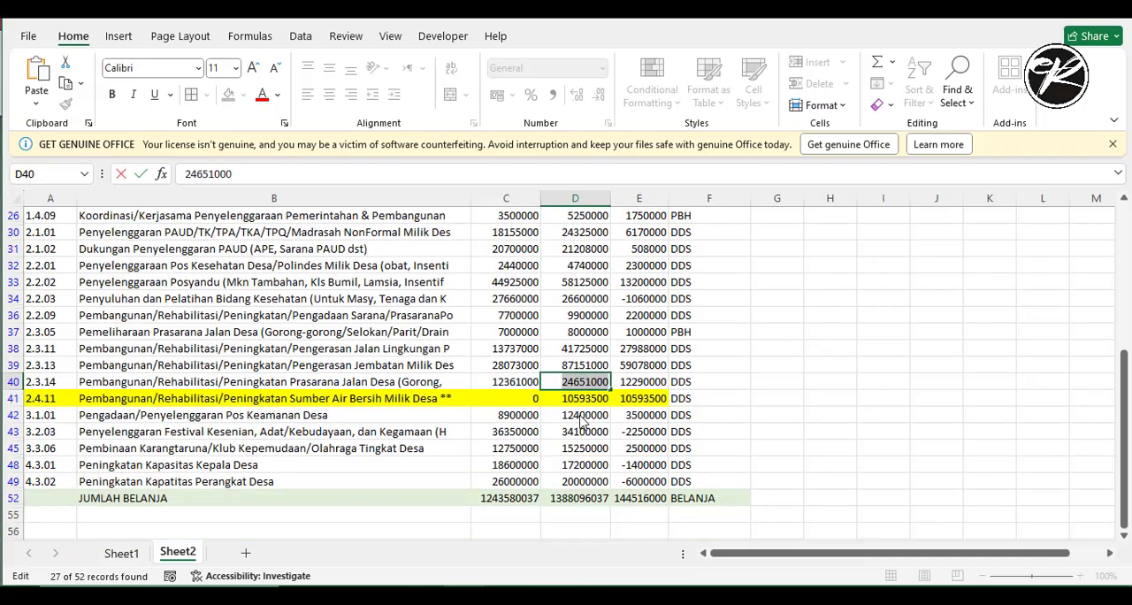
key(Down)
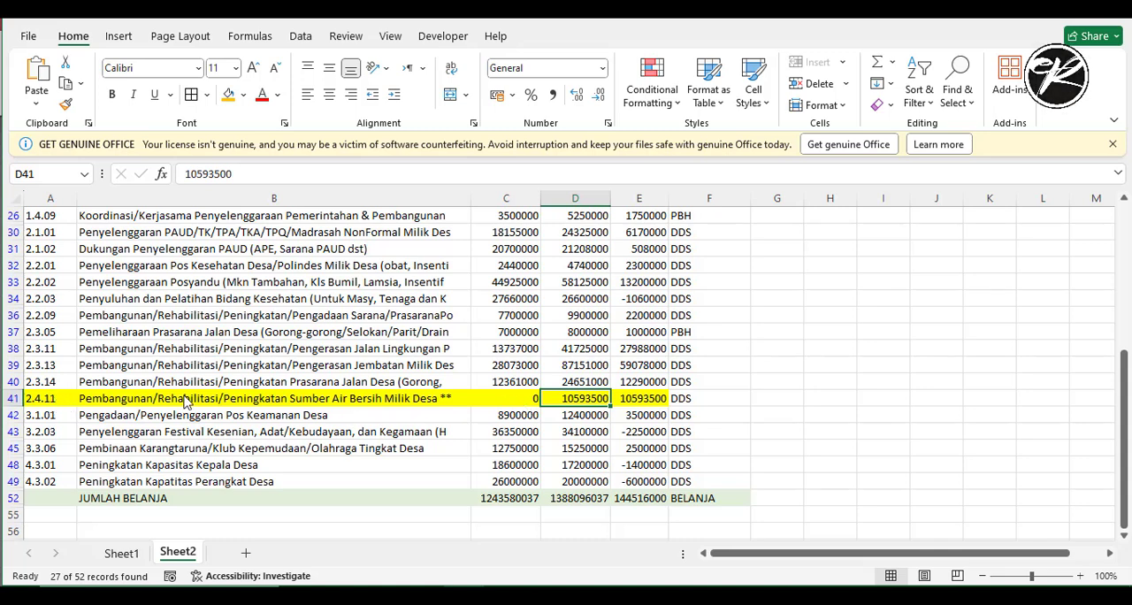
- Copy the 10593500 revised amount from the highlighted 2.4.11 row of the Excel recap and return to Monev-DD
double_click(558, 401)
drag(558, 405, 616, 406)
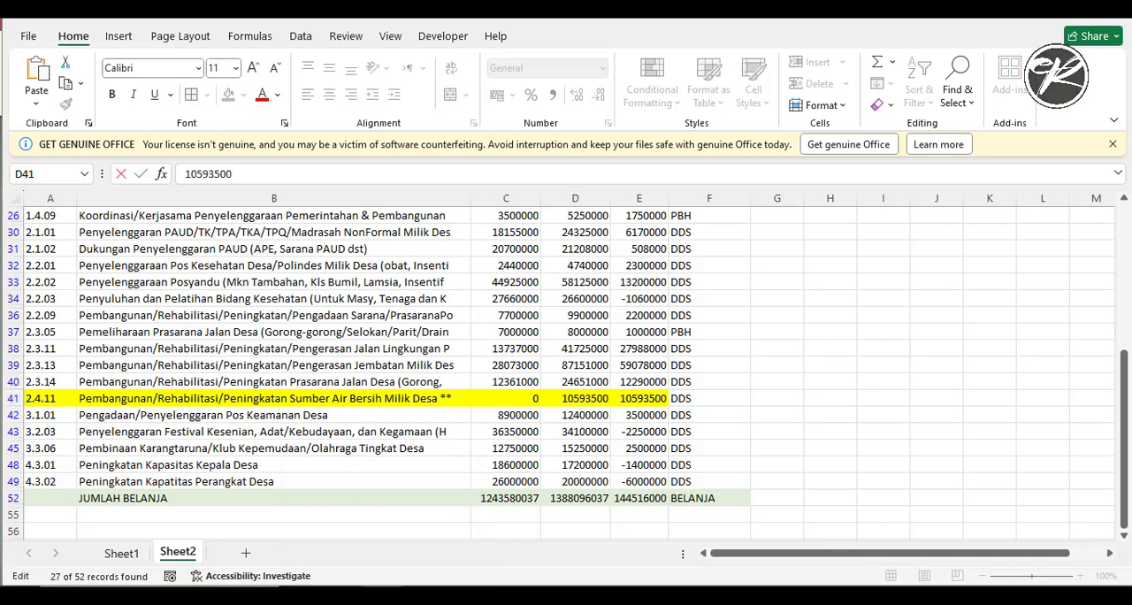
key(alt+Tab)
- Add account code 2.4.11, Pembangunan/Rehabilitasi/Peningkatan Sumber Air Bersih Milik Desa, in the empty Belanja row 54
scroll(182, 373, down, 6)
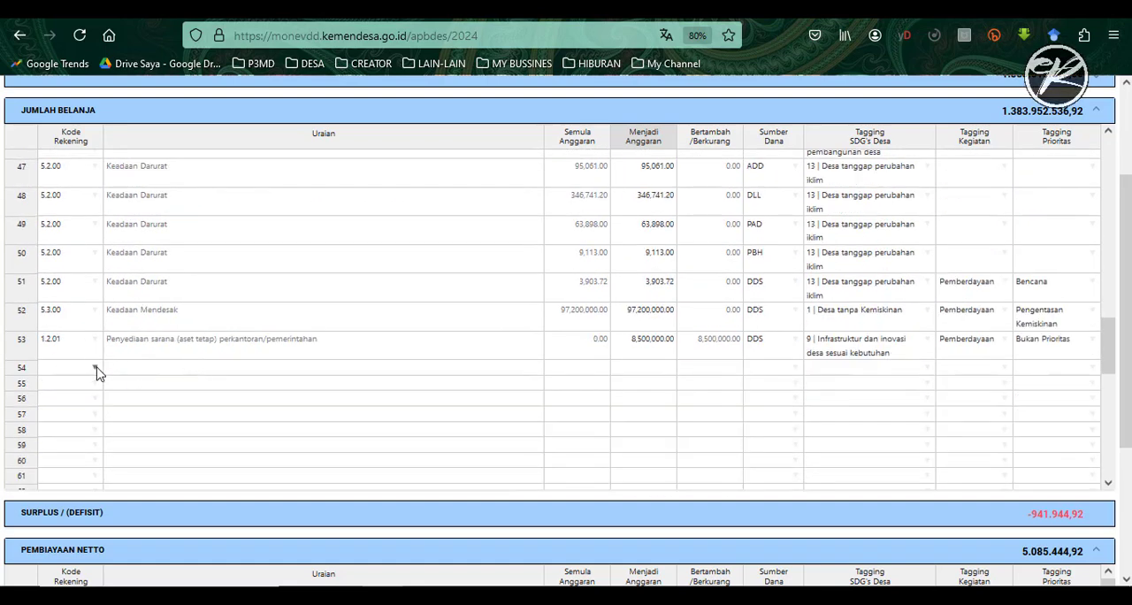
click(97, 368)
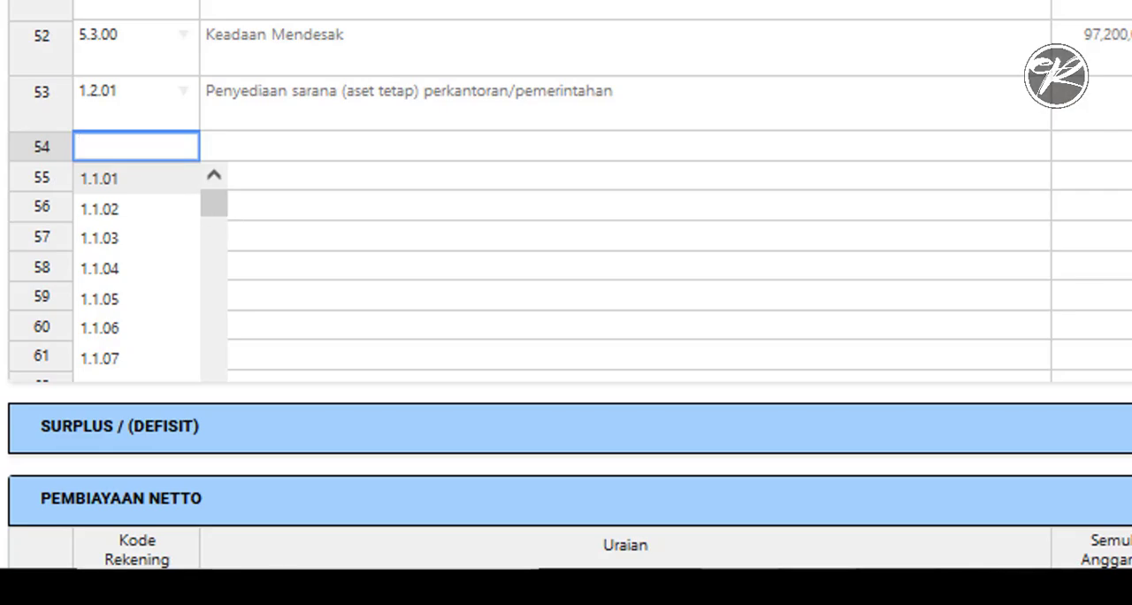
key(alt+Tab)
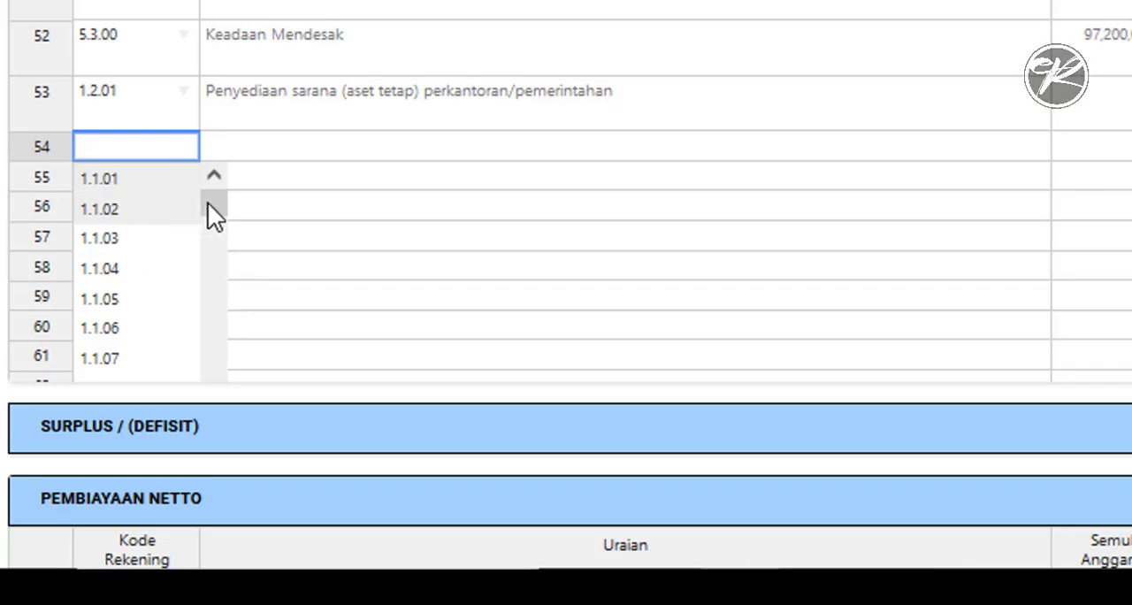
drag(213, 217, 217, 300)
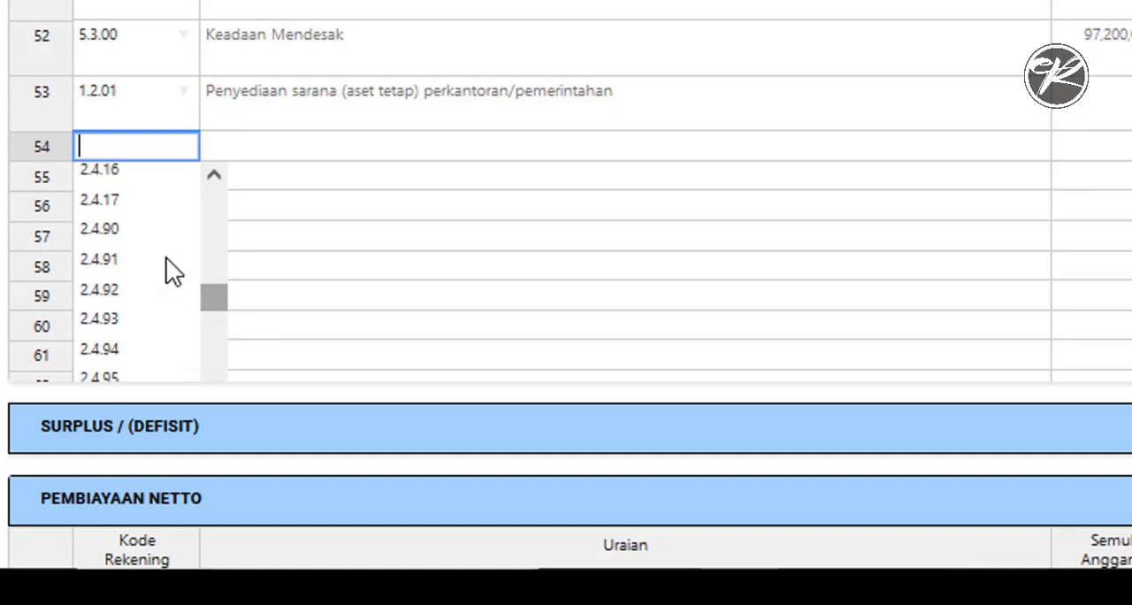
click(213, 176)
click(213, 175)
click(213, 175)
click(124, 225)
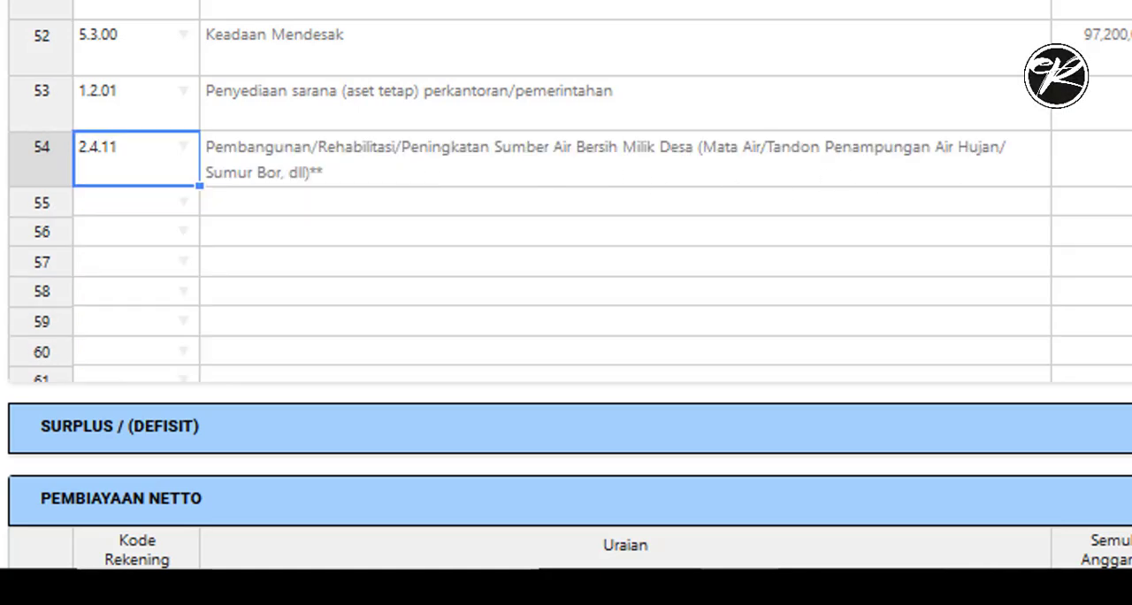
- Set the Menjadi Anggaran of the new 2.4.11 row to 10593500 and its Sumber Dana to DDS, as in the Excel recap
double_click(996, 263)
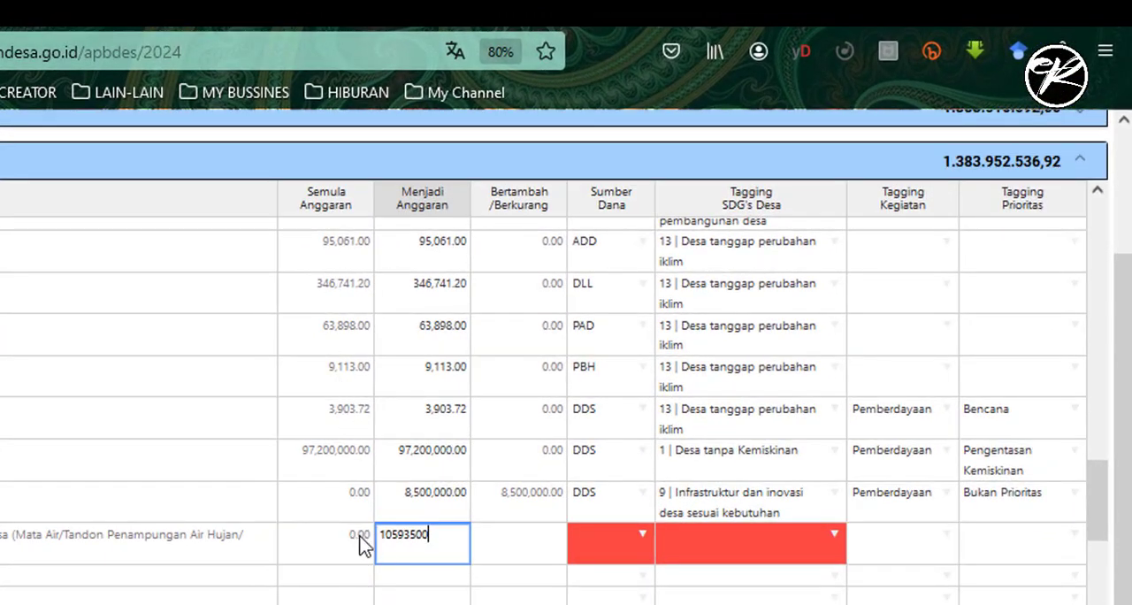
click(541, 544)
click(645, 528)
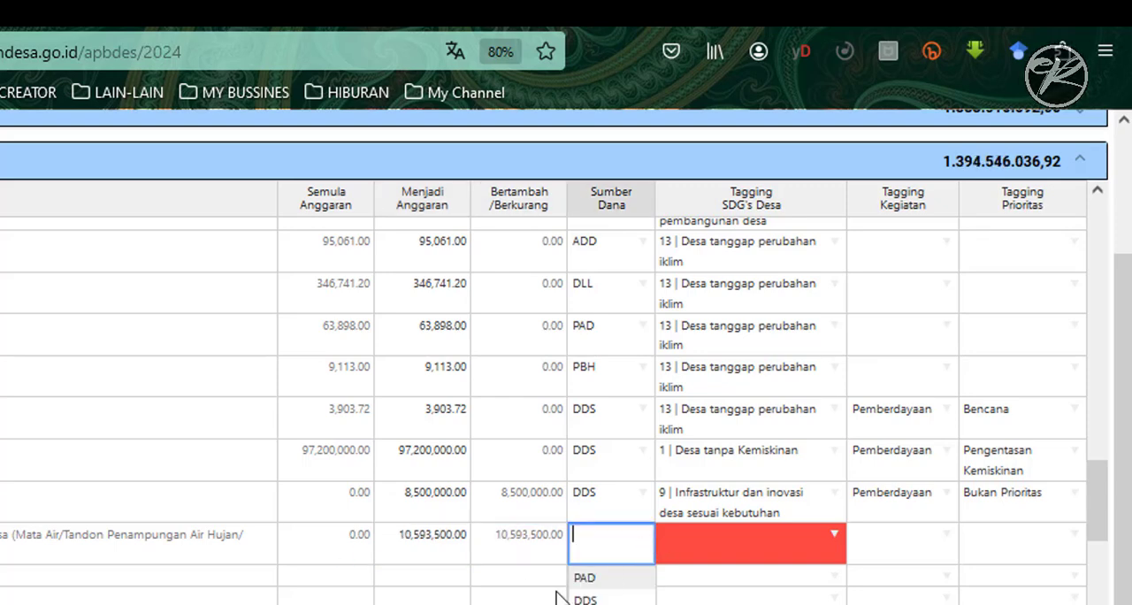
key(alt+Tab)
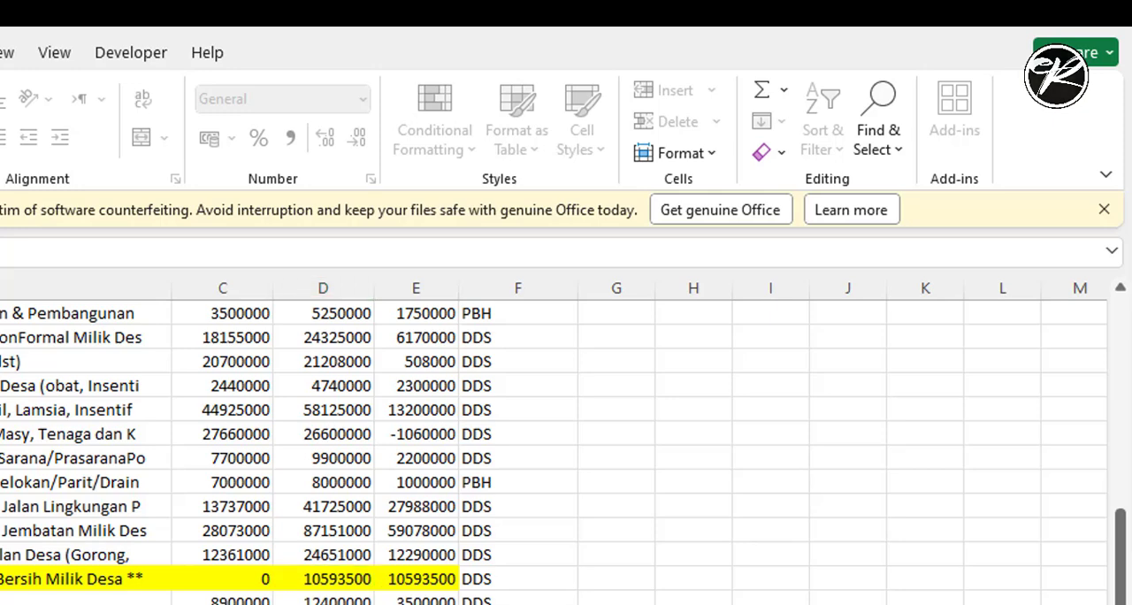
key(alt+Tab)
click(598, 600)
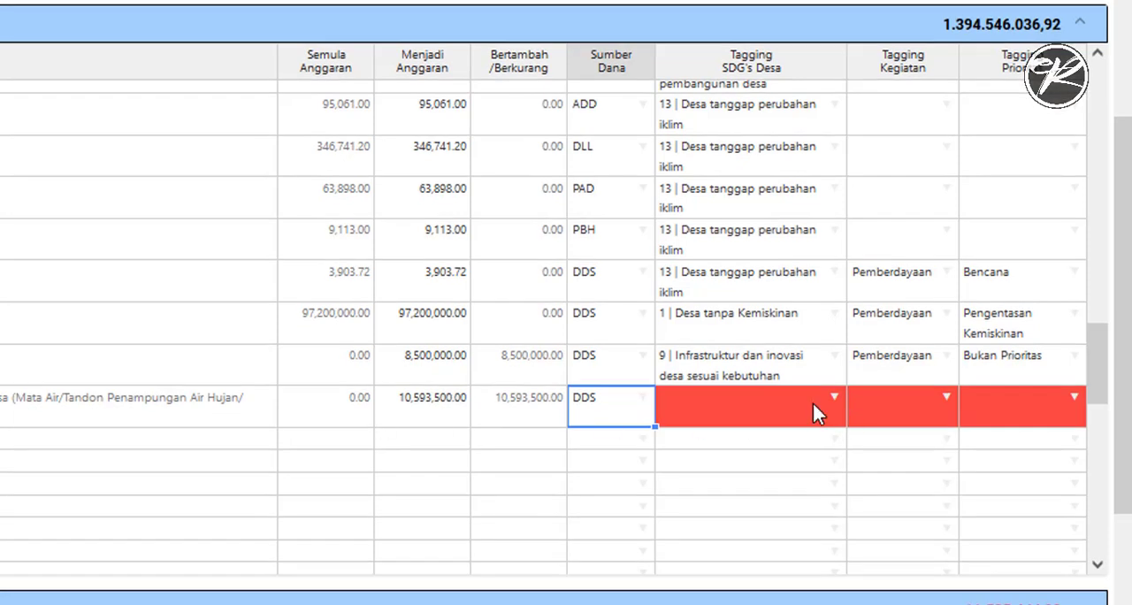
- Tag the new 2.4.11 row with SDG's Desa "3 | Desa Sehat dan Sejahtera" and Kegiatan "Pemberdayaan"
click(835, 398)
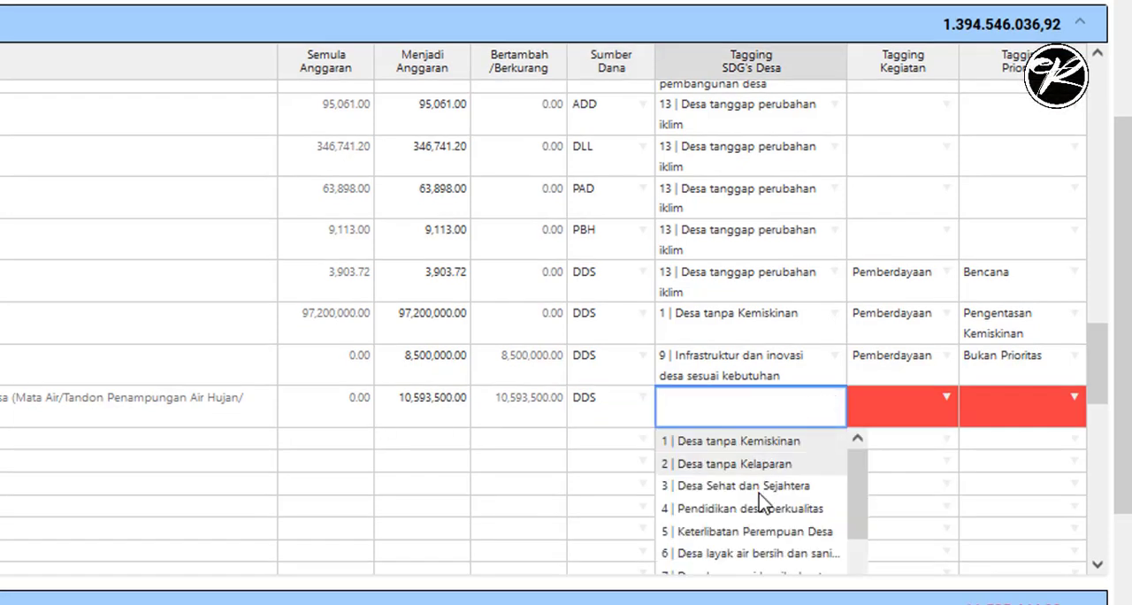
click(733, 486)
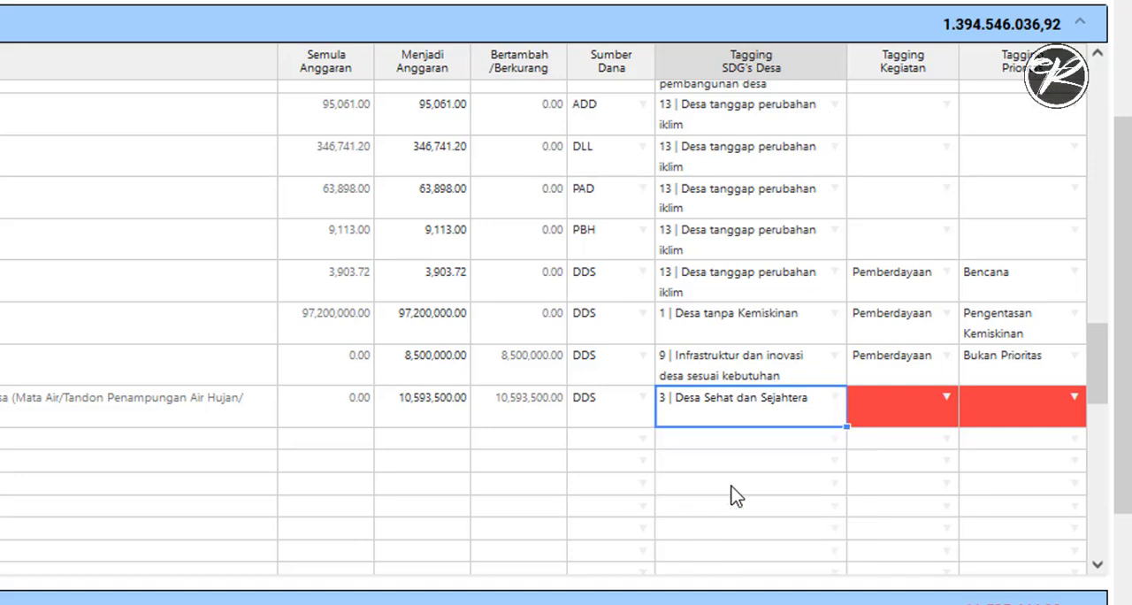
click(947, 399)
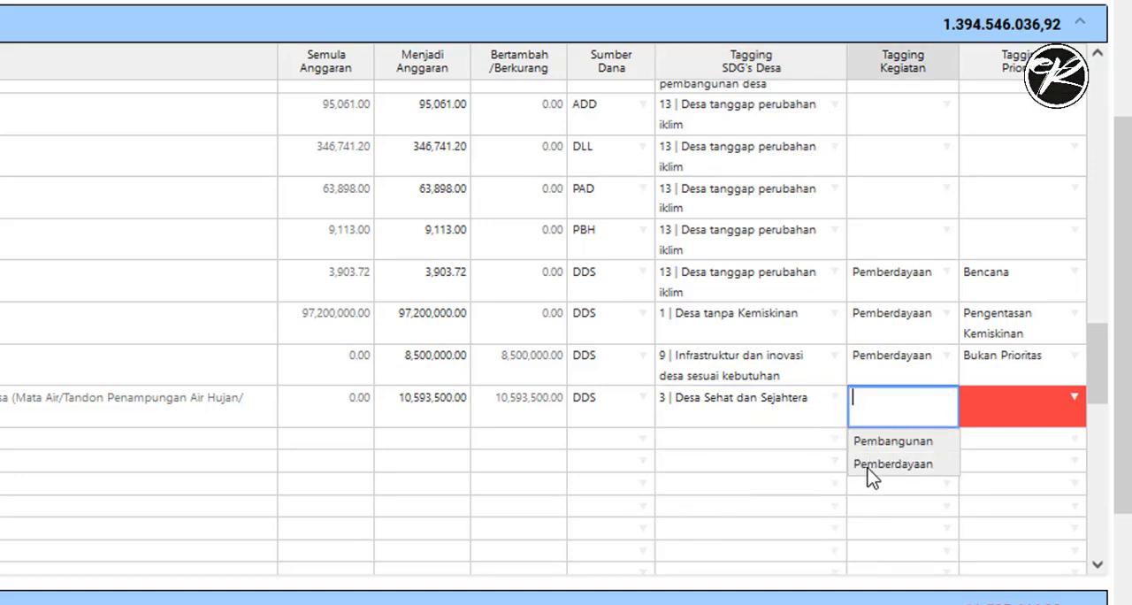
click(878, 465)
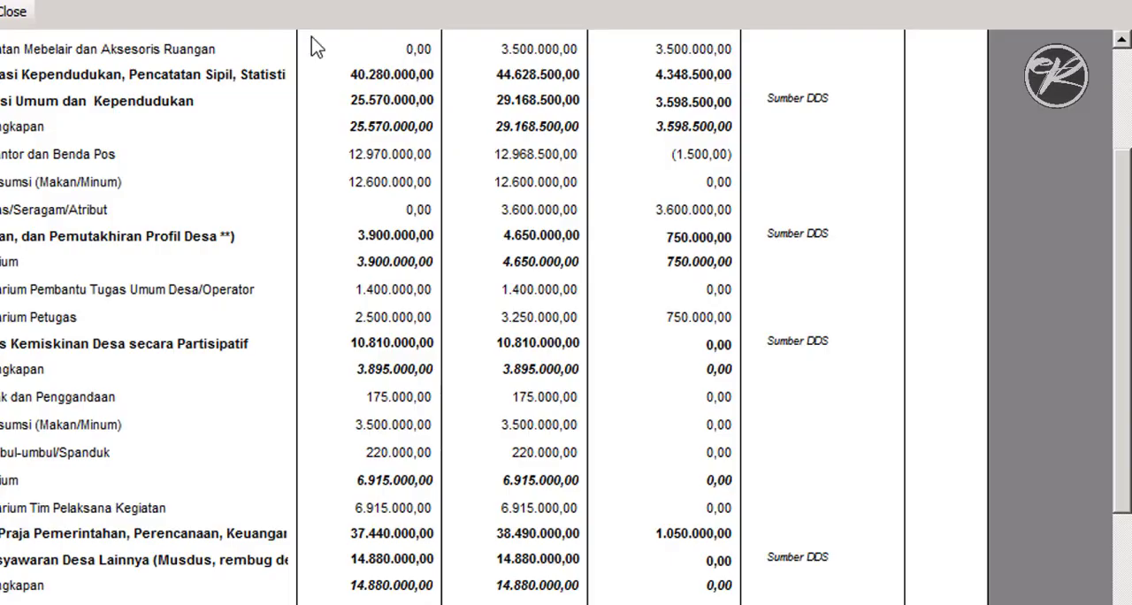
- Examine pages 2 to 7 of the SisKeuDes DDS report for the expenditure details of activity 2.4.11, Sumber Air Bersih
scroll(406, 348, down, 2)
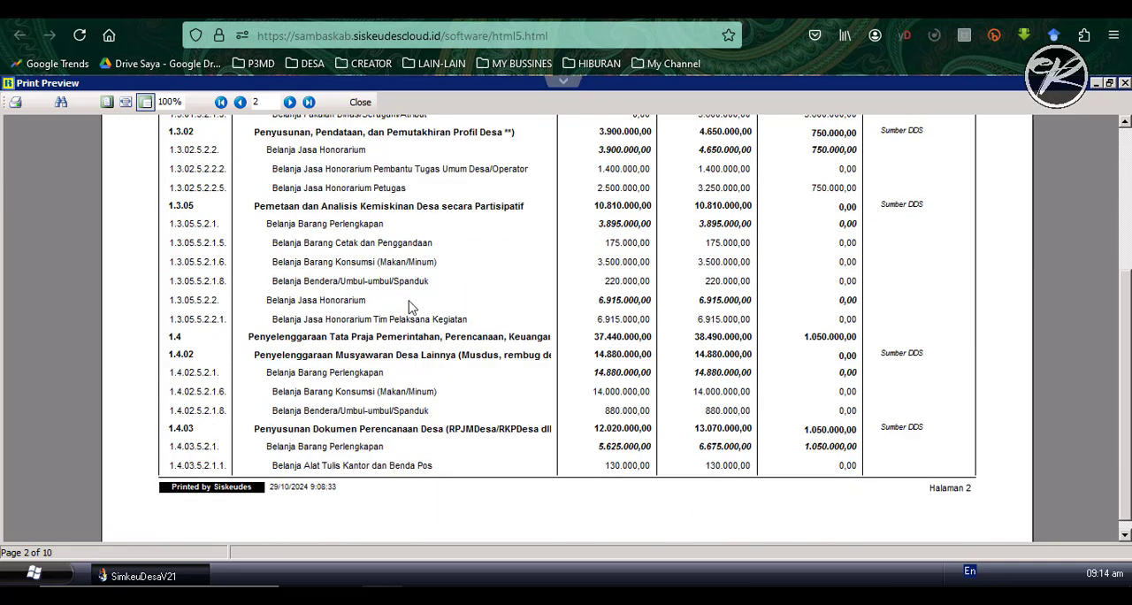
click(290, 103)
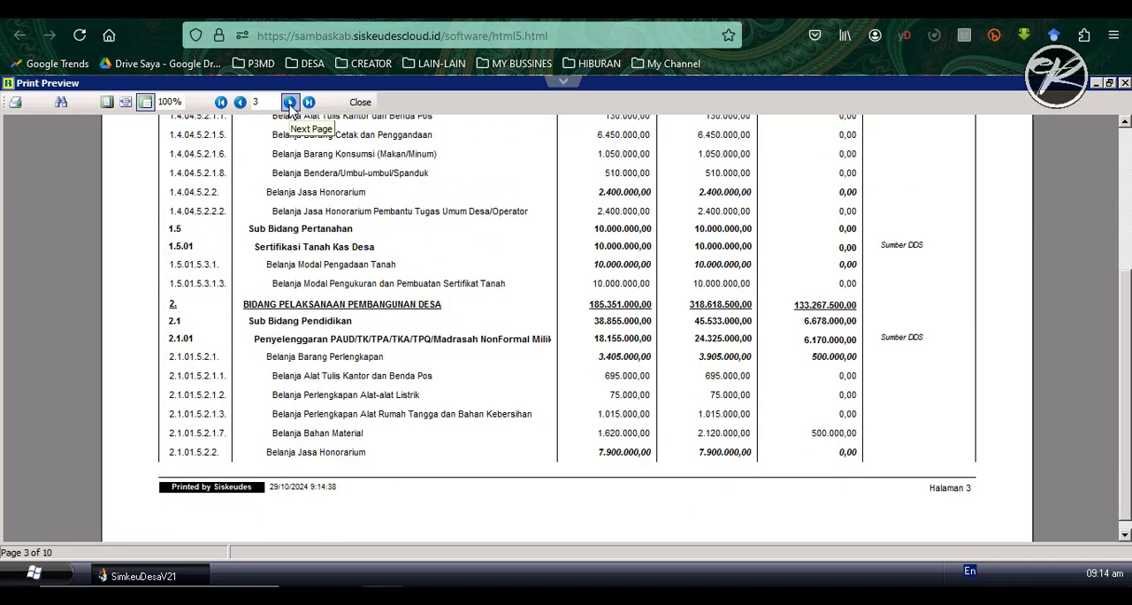
click(290, 103)
click(290, 103)
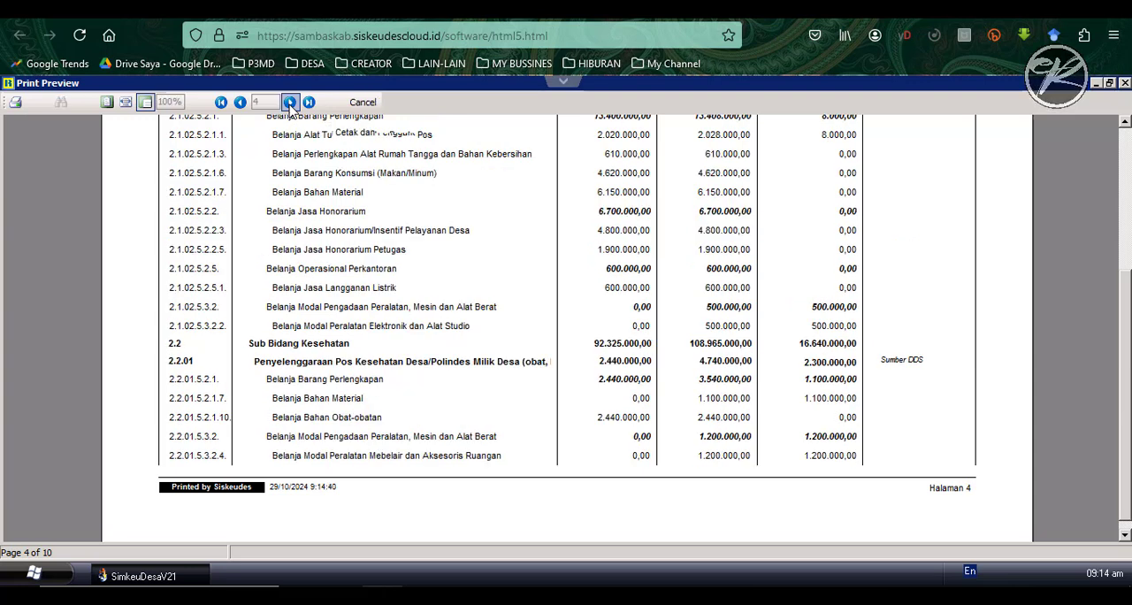
click(290, 102)
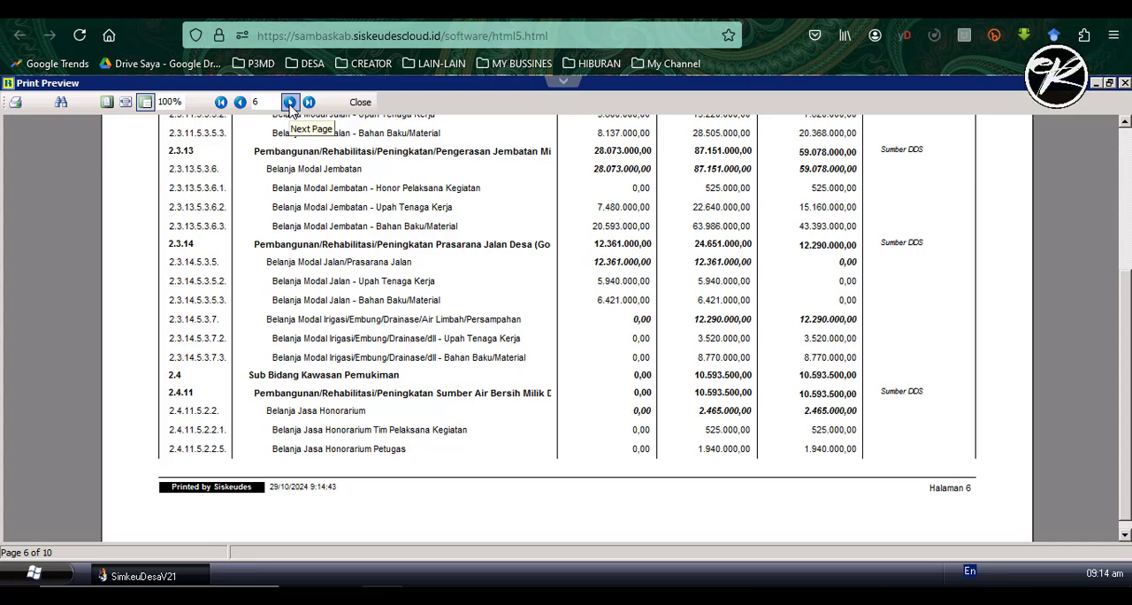
click(290, 103)
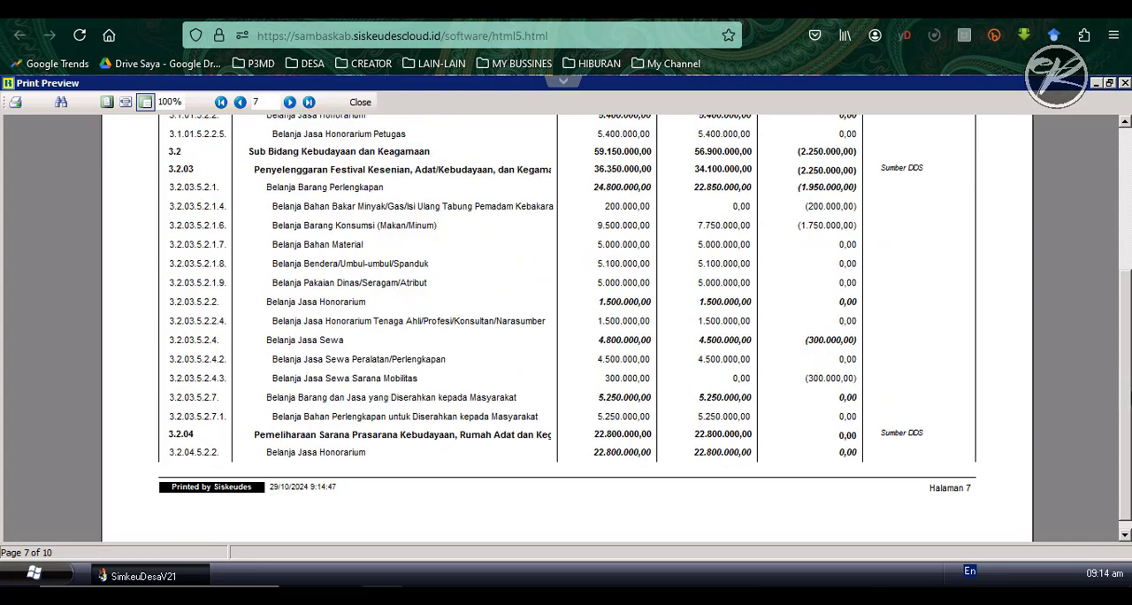
scroll(1128, 181, up, 5)
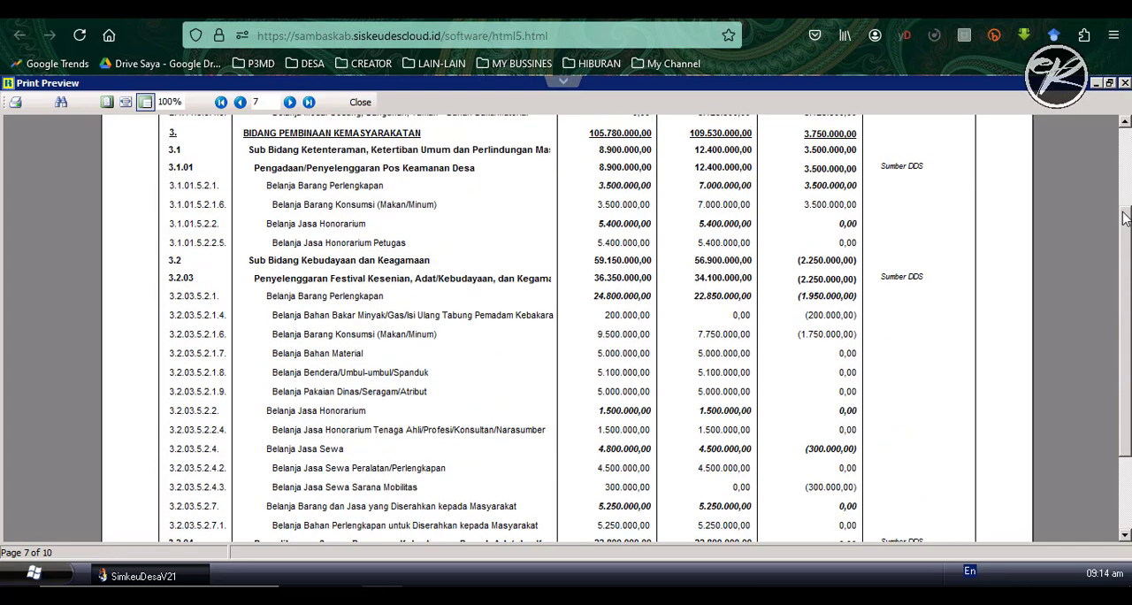
scroll(1129, 181, up, 3)
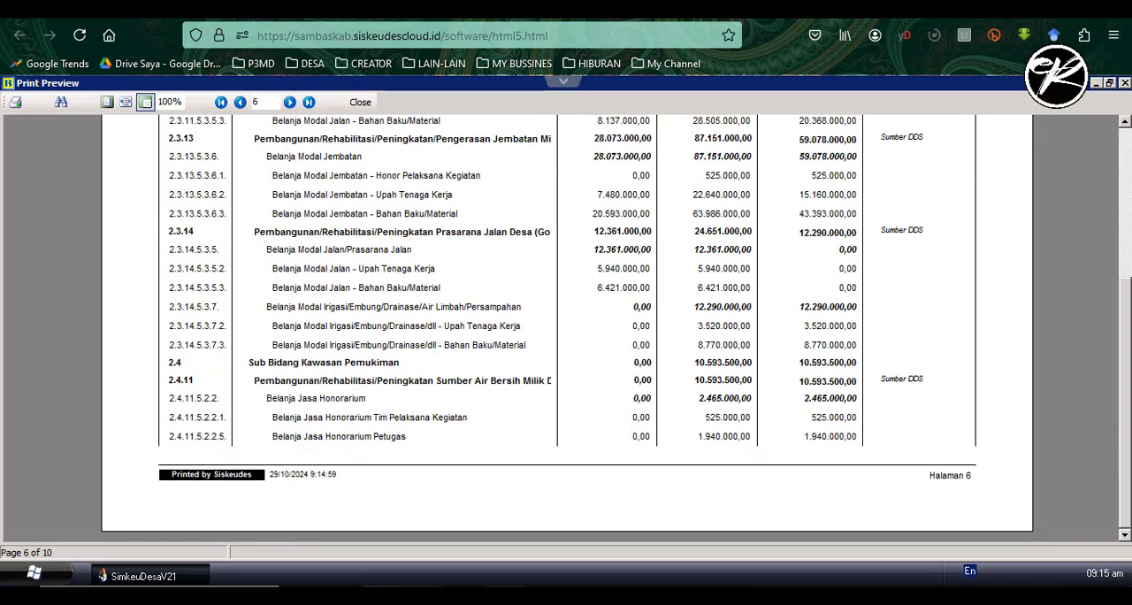
click(545, 597)
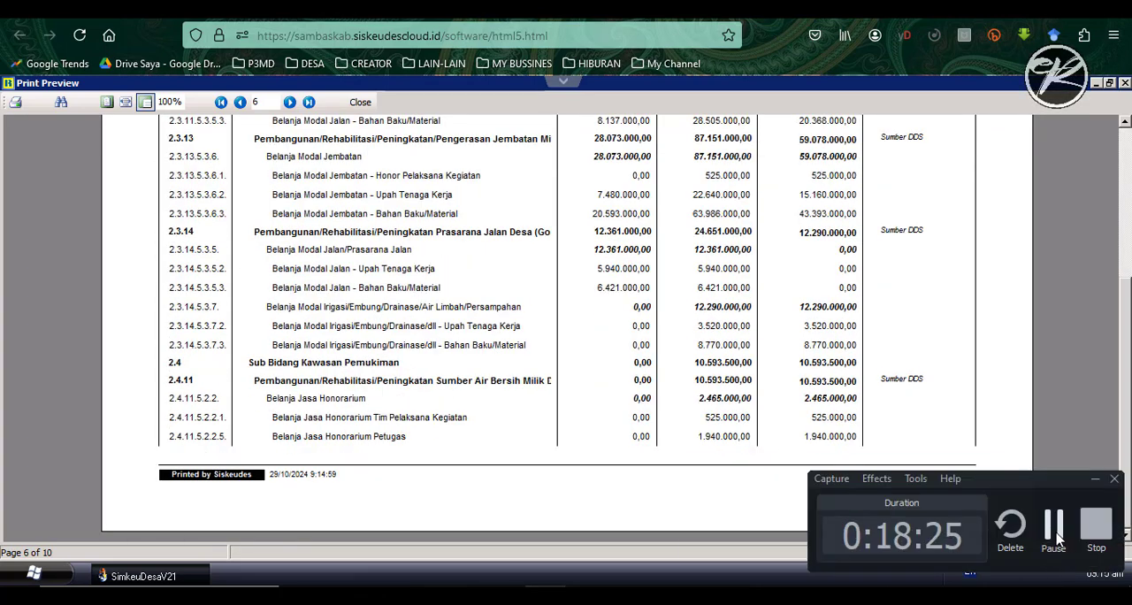
scroll(1059, 539, down, 3)
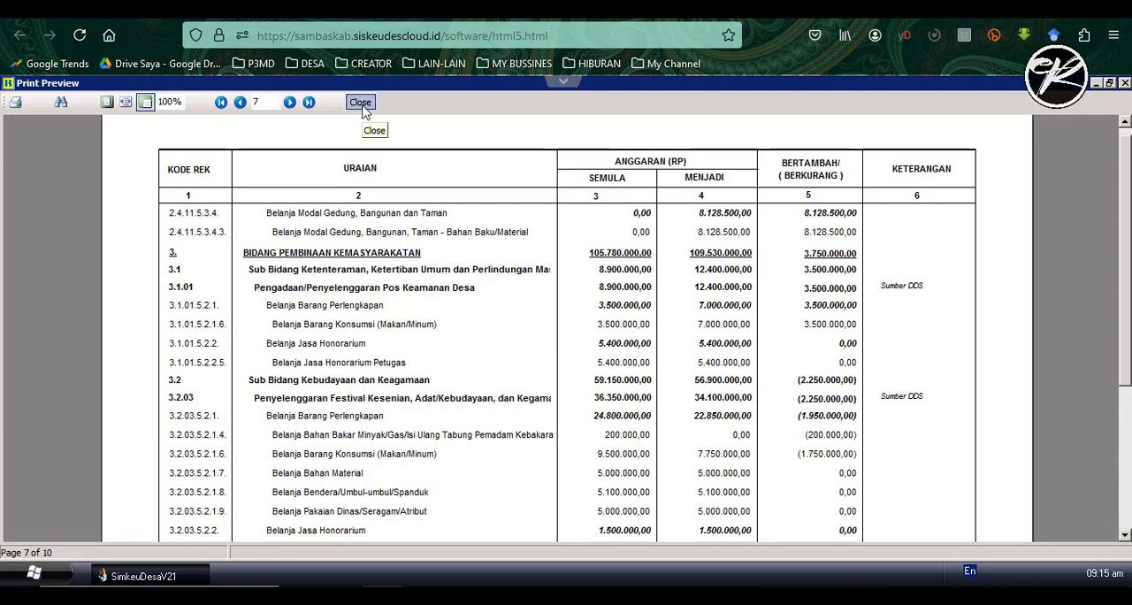
- Close the current report and generate the RAB 2 - Rincian Anggaran Belanja report for the Perubahan APBDes posting
click(361, 102)
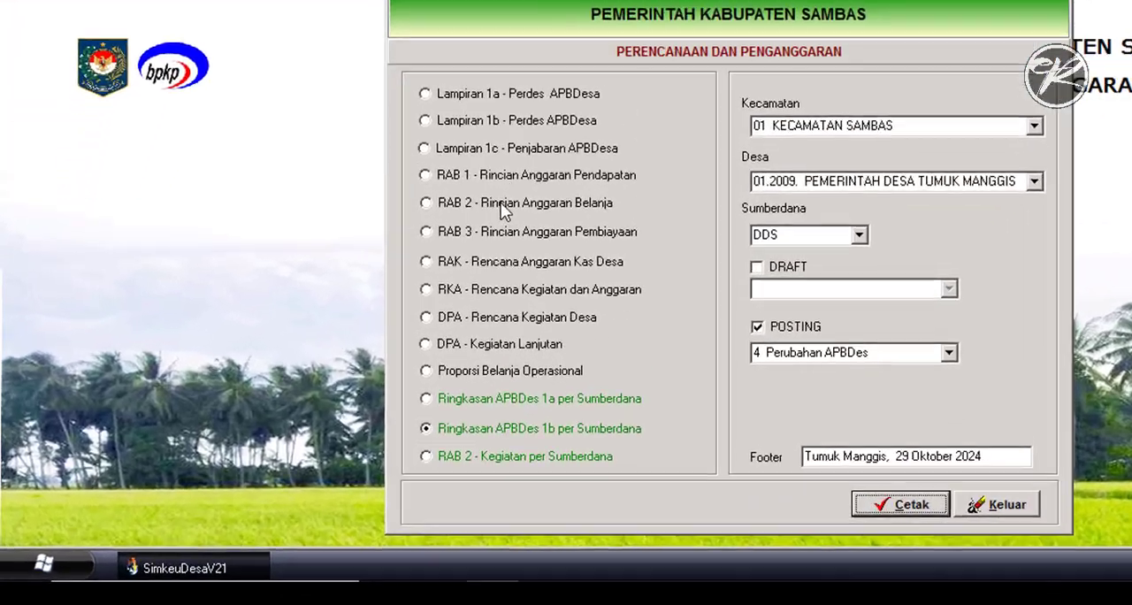
click(505, 211)
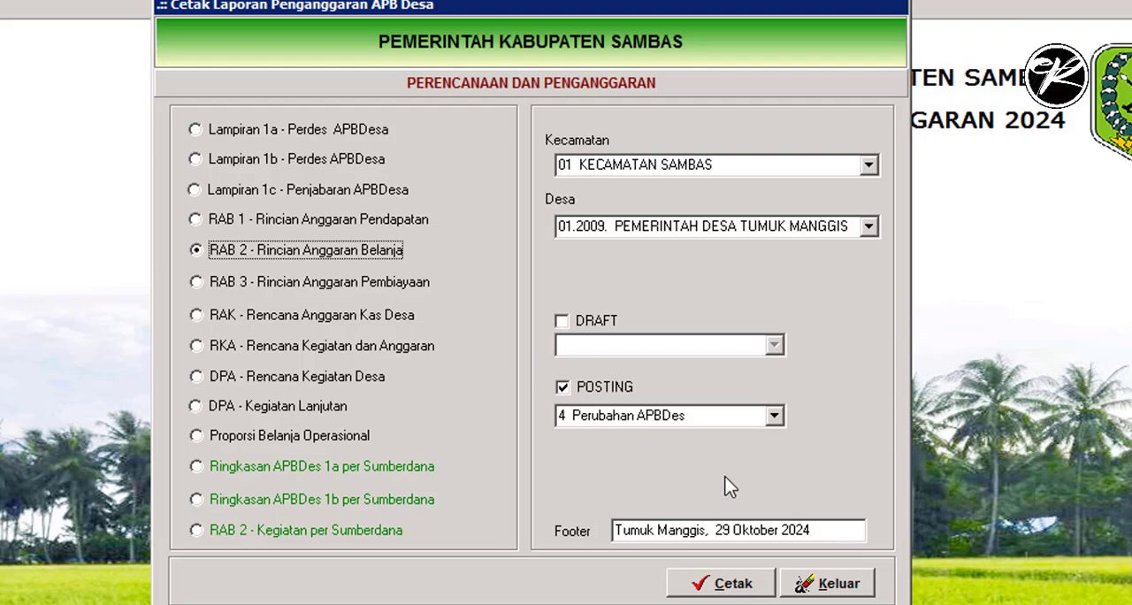
click(734, 584)
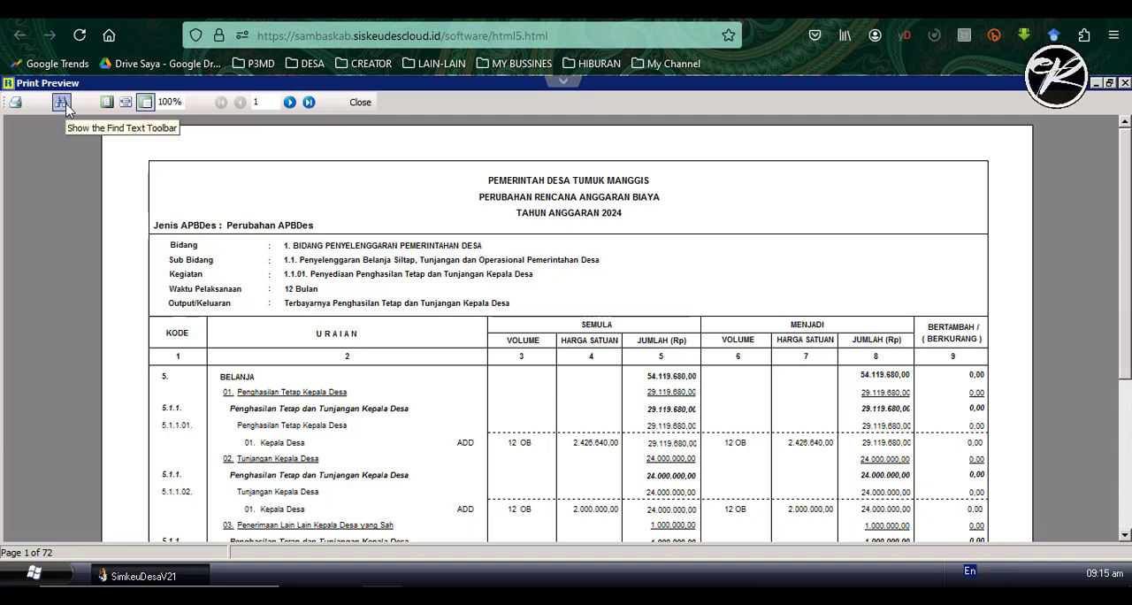
- Search the RAB report for "air bersih" and examine the expenditure items of activity 2.4.11
click(64, 104)
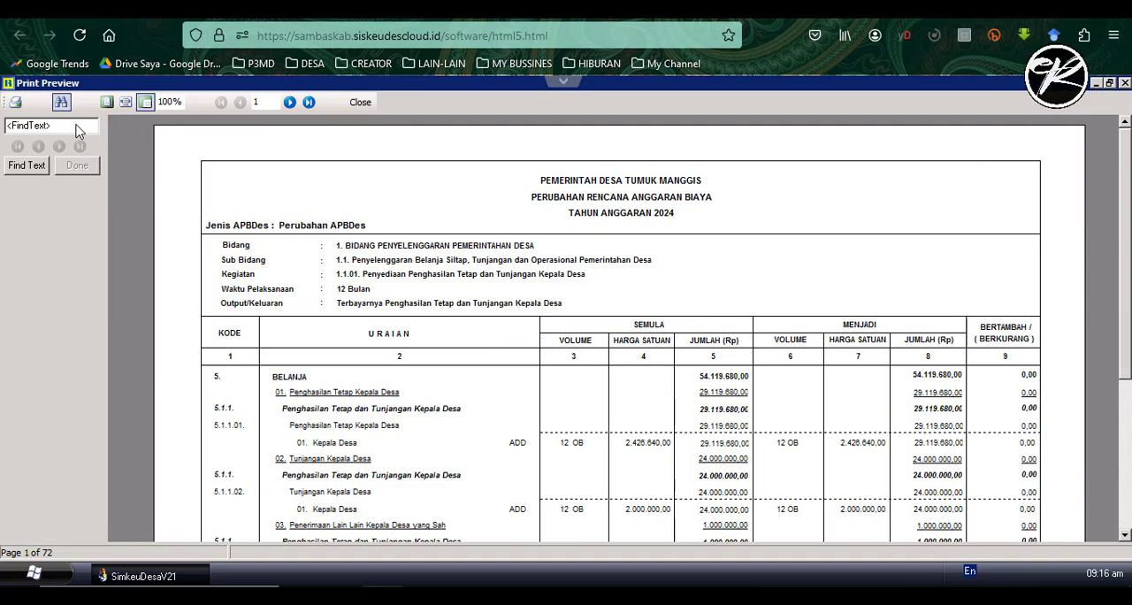
click(8, 127)
text(air bersih)
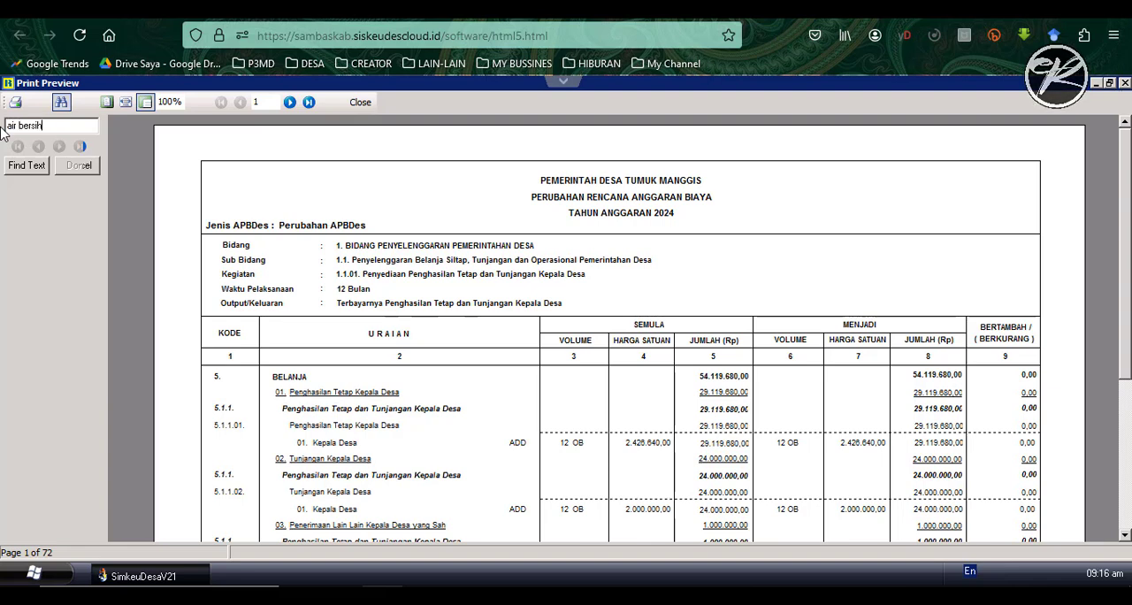
key(Return)
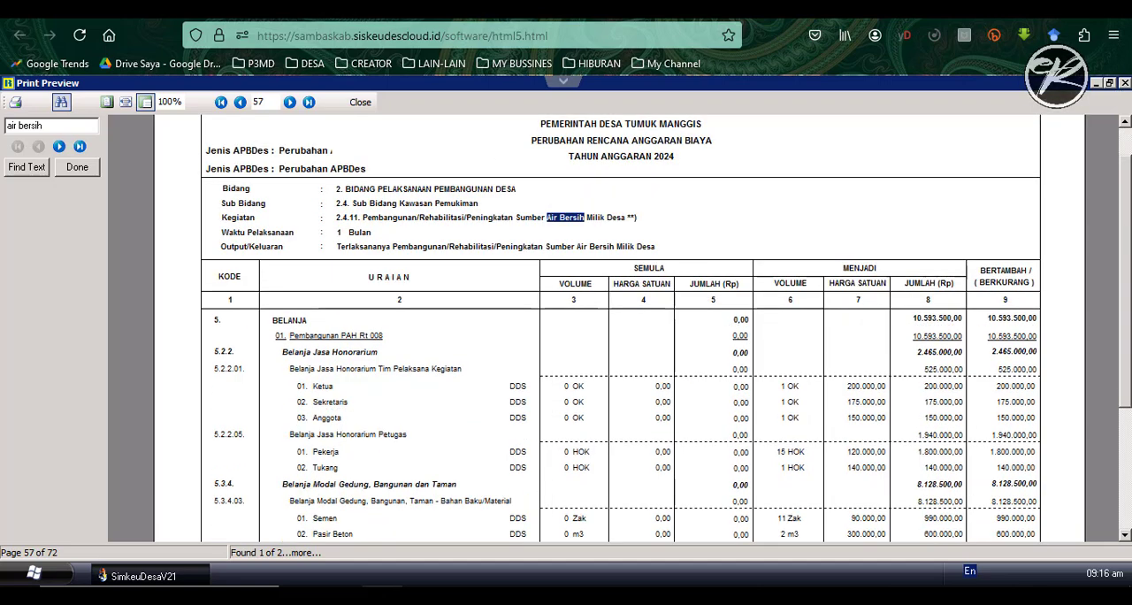
scroll(619, 354, down, 3)
scroll(619, 327, down, 1)
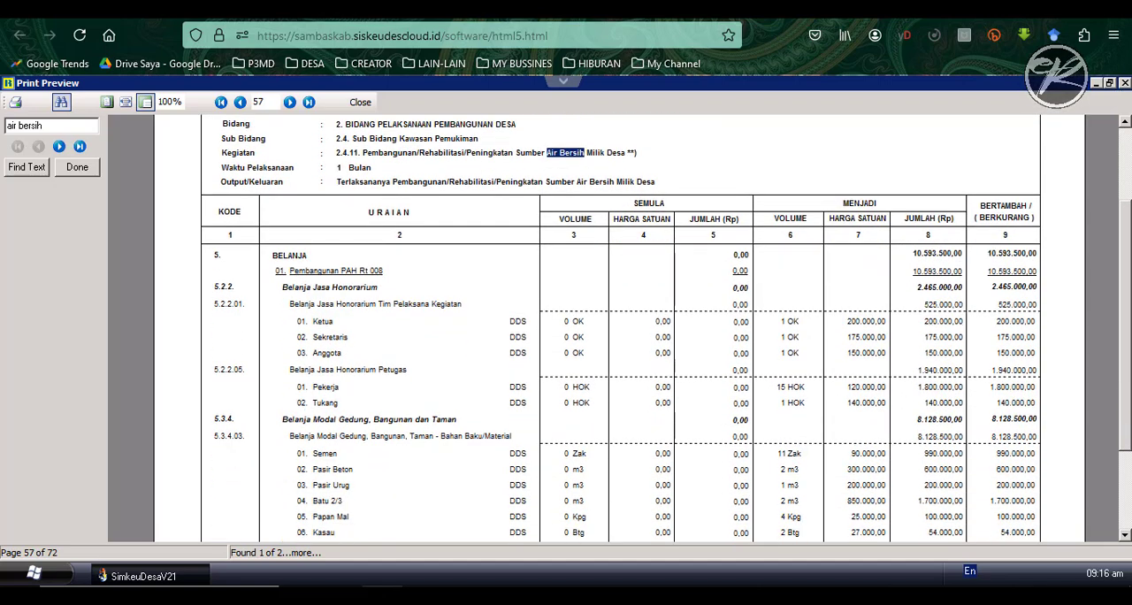
scroll(619, 354, down, 2)
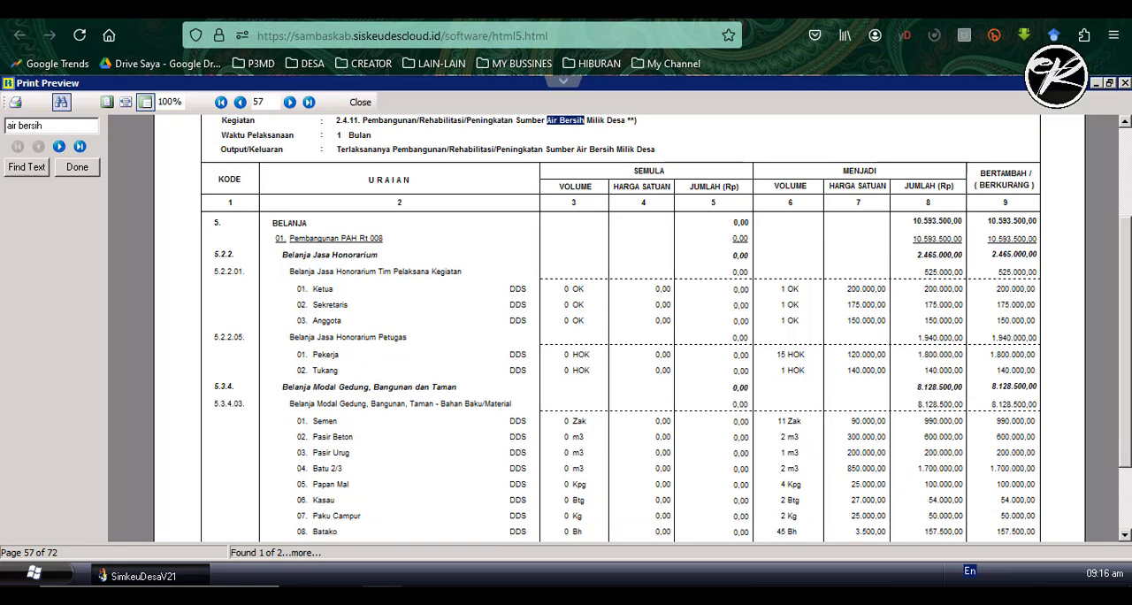
scroll(619, 354, down, 2)
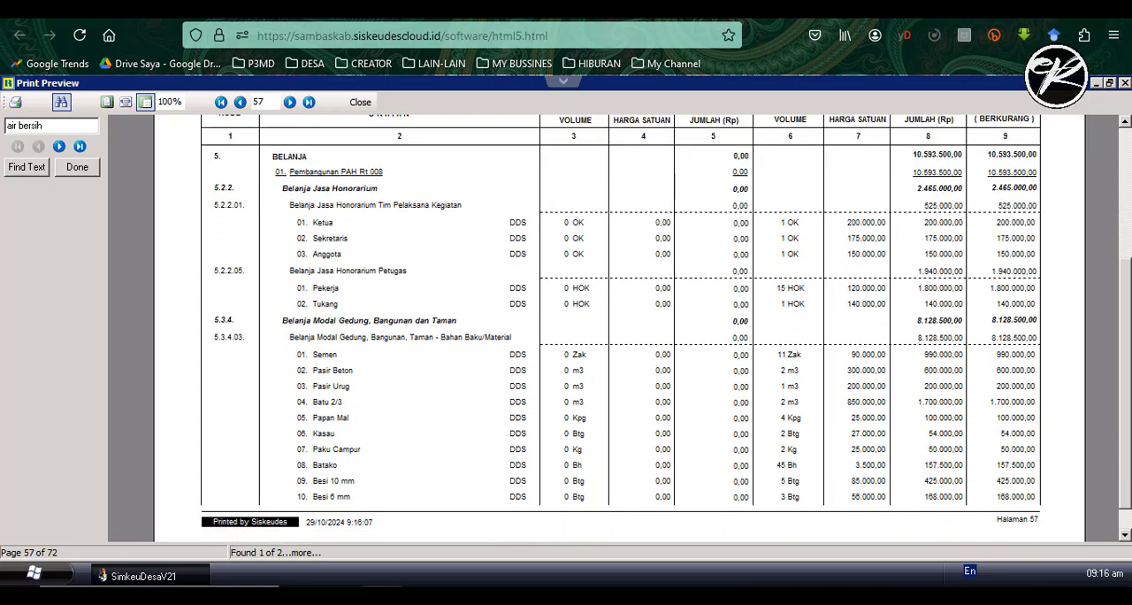
scroll(402, 251, up, 1)
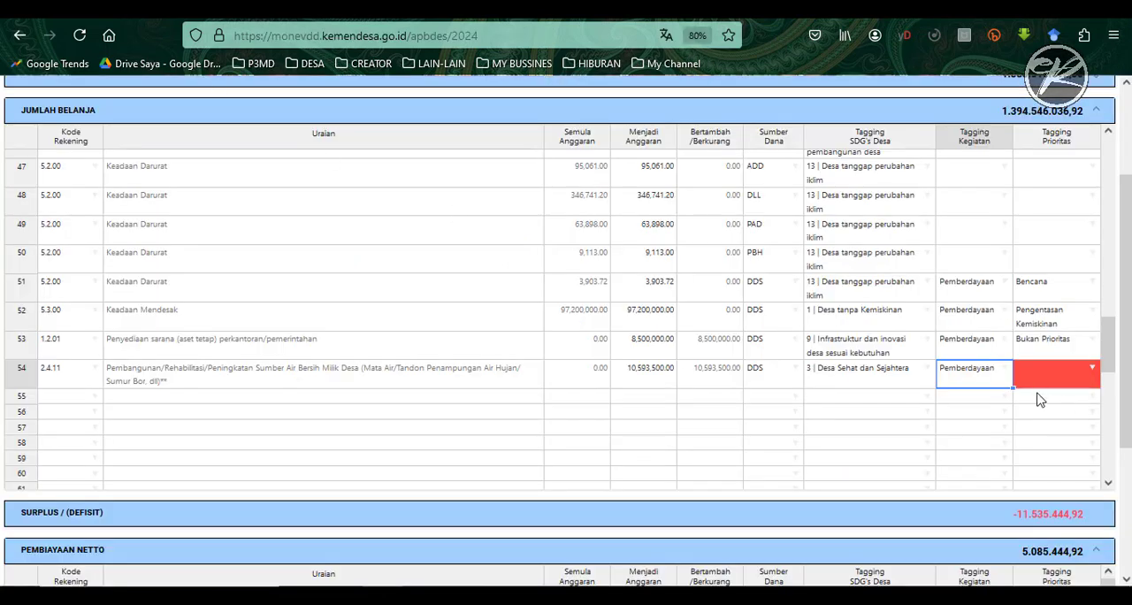
- In Monev-DD, change the Tagging Kegiatan of row 2.4.11 to "Pembangunan" and set its Tagging Prioritas to "Stunting"
click(1005, 370)
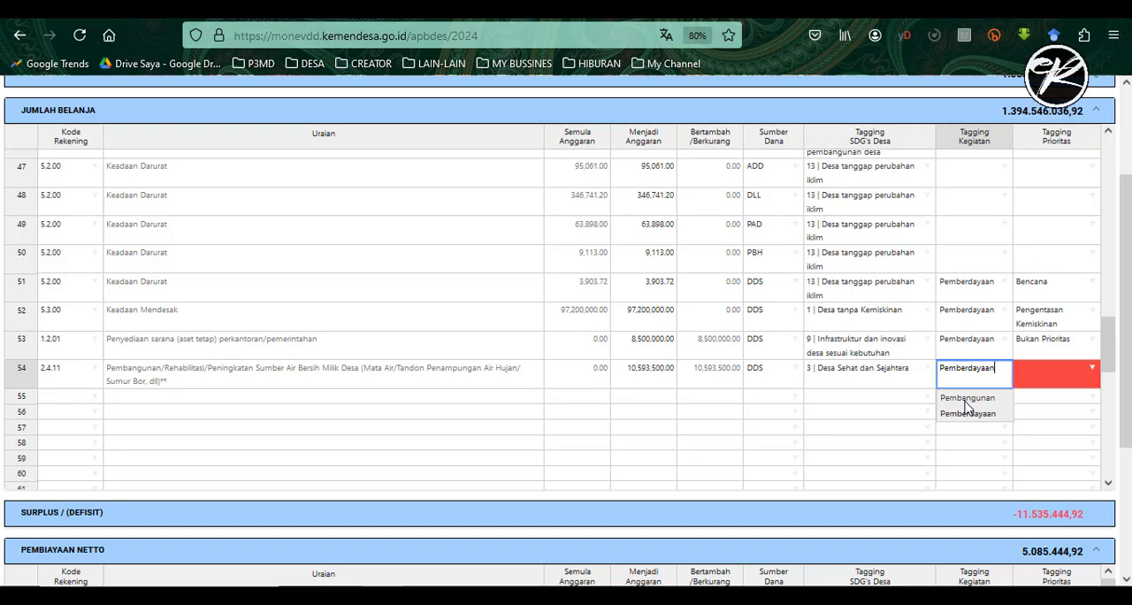
click(967, 398)
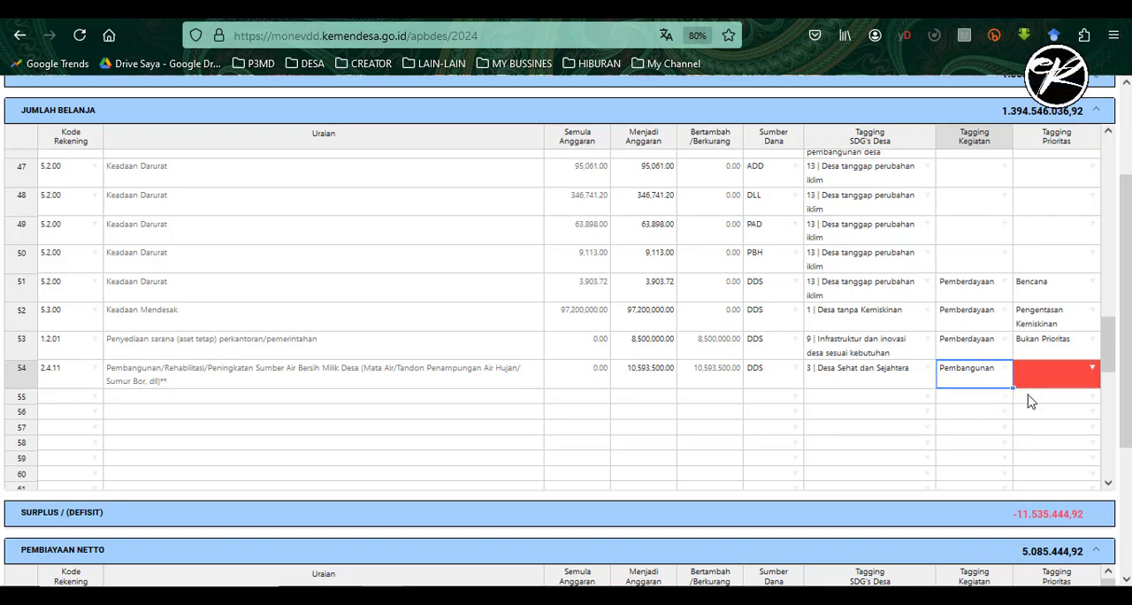
click(1094, 375)
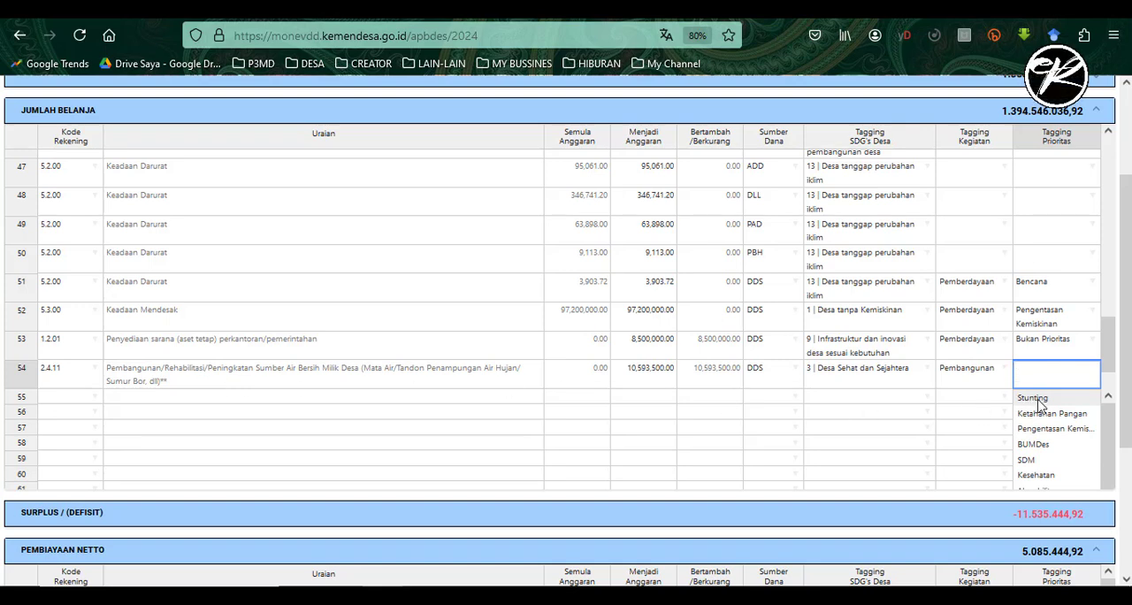
click(1033, 399)
click(715, 398)
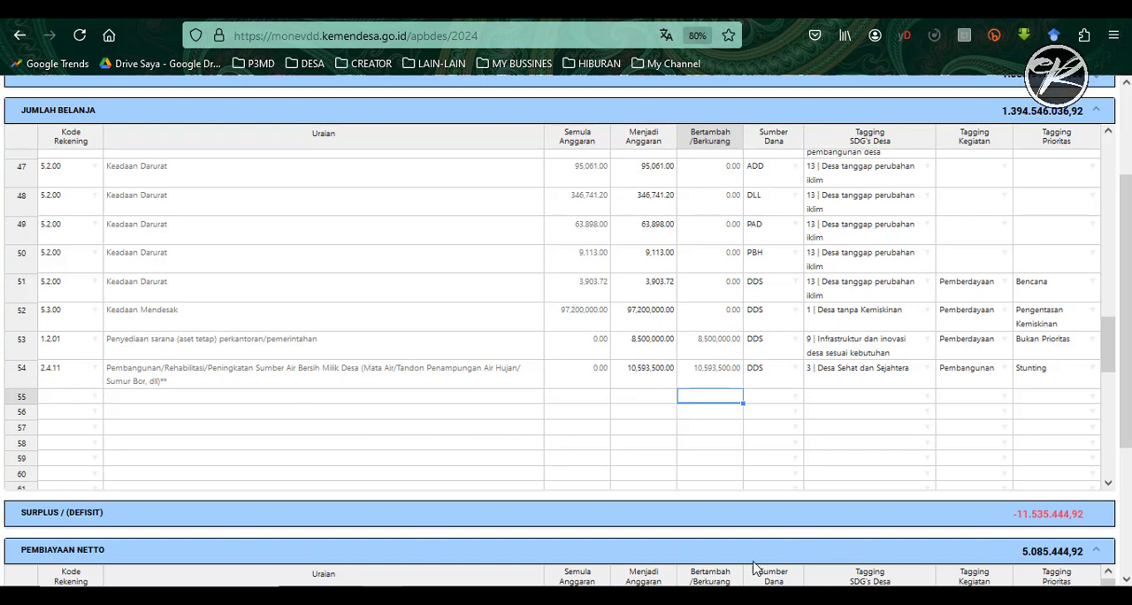
- Set the Menjadi Anggaran of 3.1.01, Pos Keamanan Desa, to 12400000, copied from the Excel recap
key(alt+Tab)
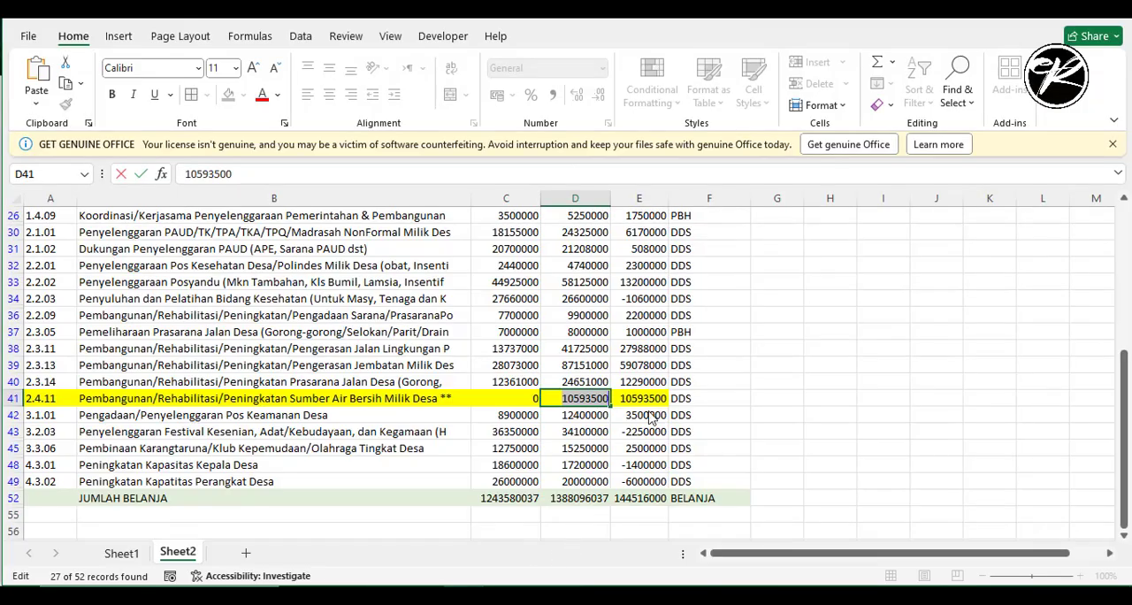
click(590, 416)
double_click(233, 176)
key(ctrl+c)
click(384, 594)
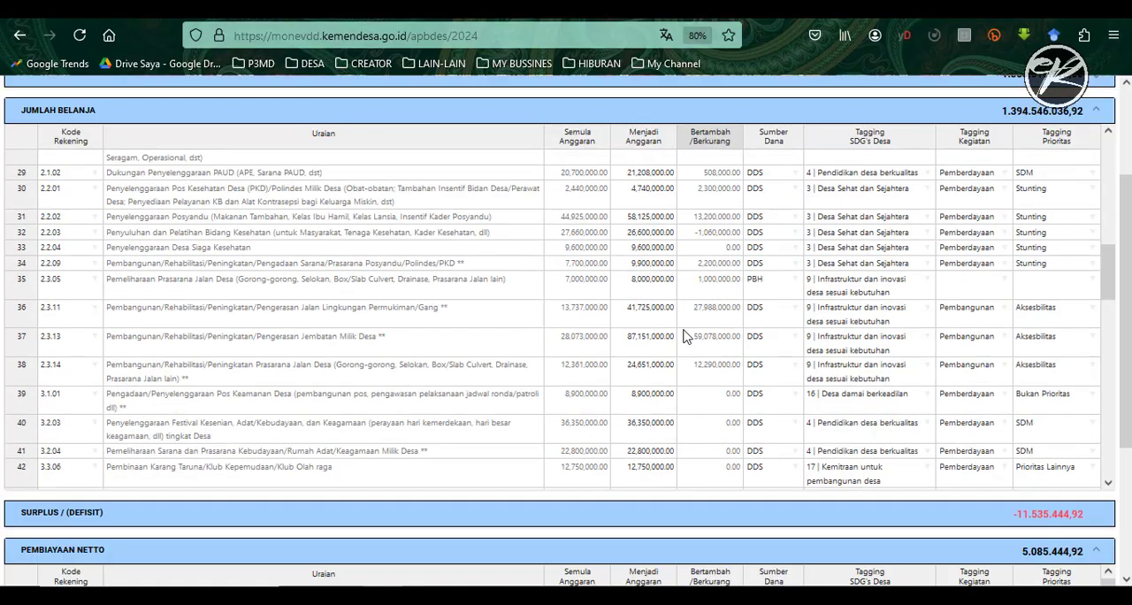
scroll(684, 336, down, 1)
click(664, 329)
key(alt+Tab)
- Copy 34100000 from the Excel recap into the Menjadi Anggaran of 3.2.03, Festival Kesenian, Adat/Kebudayaan, dan Keagamaan
key(alt+Tab)
double_click(663, 329)
key(ctrl+v)
key(Tab)
key(alt+Tab)
click(587, 433)
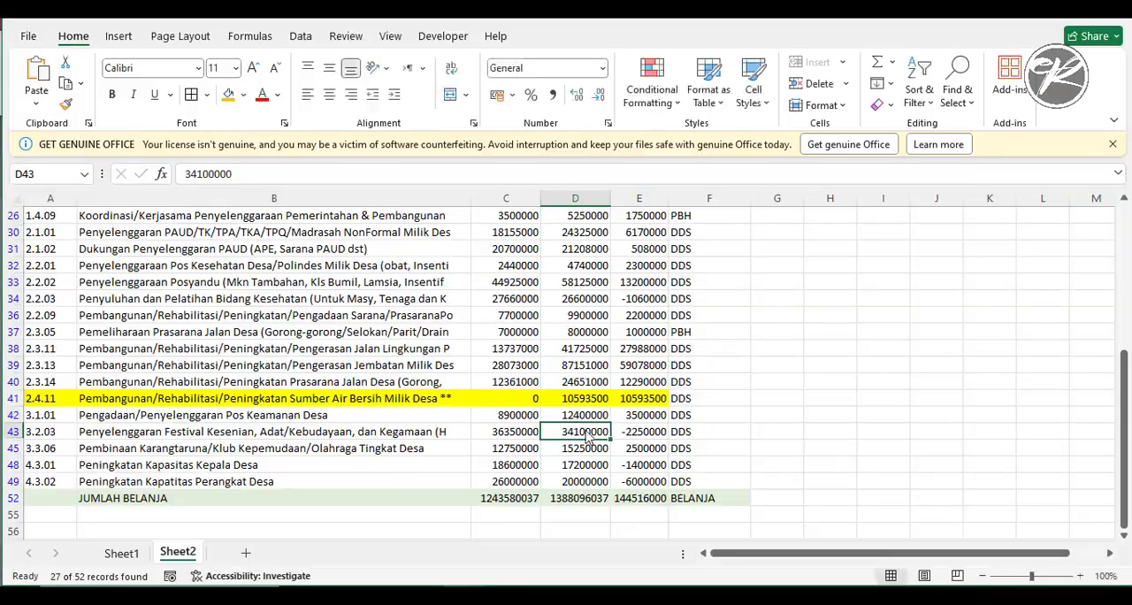
double_click(588, 433)
key(ctrl+c)
click(384, 595)
double_click(631, 354)
key(ctrl+v)
- Copy 15250000 from the Excel recap into the Menjadi Anggaran of 3.3.06, Pembinaan Karang Taruna/Klub Kepemudaan/Klub Olah raga
click(426, 594)
double_click(586, 449)
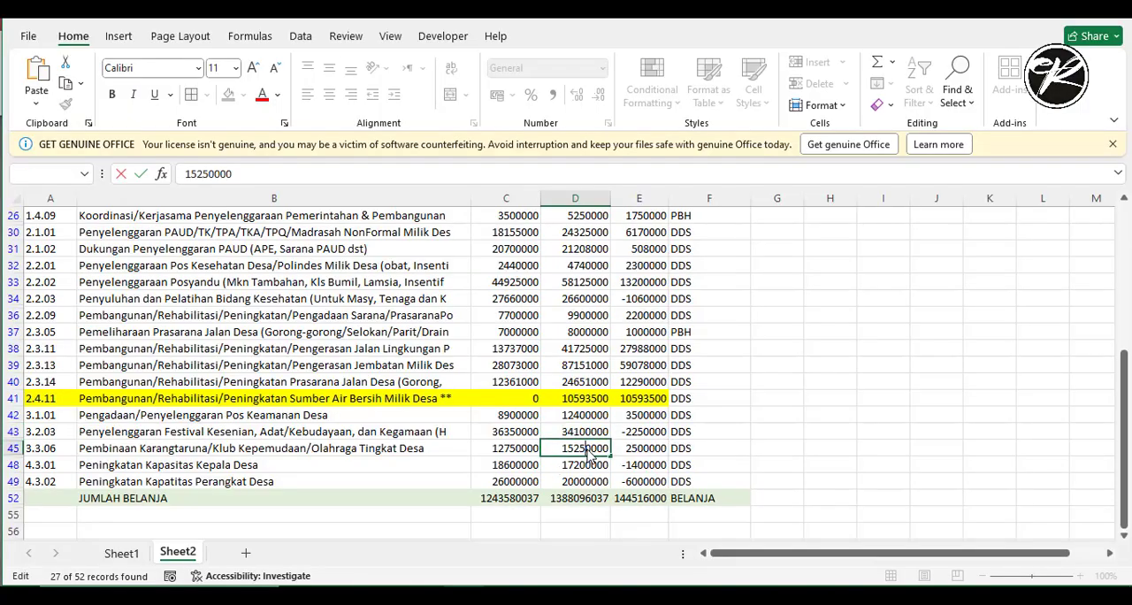
double_click(593, 449)
key(ctrl+c)
click(384, 594)
click(622, 403)
key(alt+Tab)
- Set the Menjadi Anggaran of 4.3.01, Peningkatan kapasitas kepala Desa, to 17200000 from the Excel recap
key(alt+Tab)
double_click(622, 404)
key(ctrl+v)
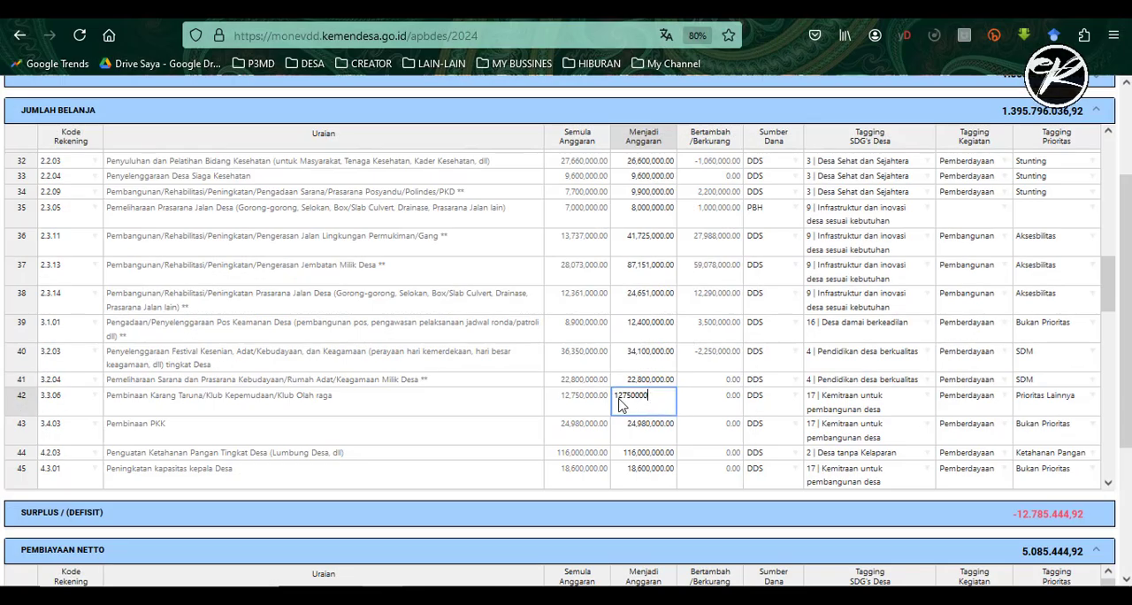
key(Return)
key(alt+Tab)
double_click(579, 466)
double_click(584, 465)
- Set the Menjadi Anggaran of 4.3.02, Peningkatan kapasitas perangkat Desa, to 20000000 from the Excel recap
key(alt+Tab)
double_click(649, 468)
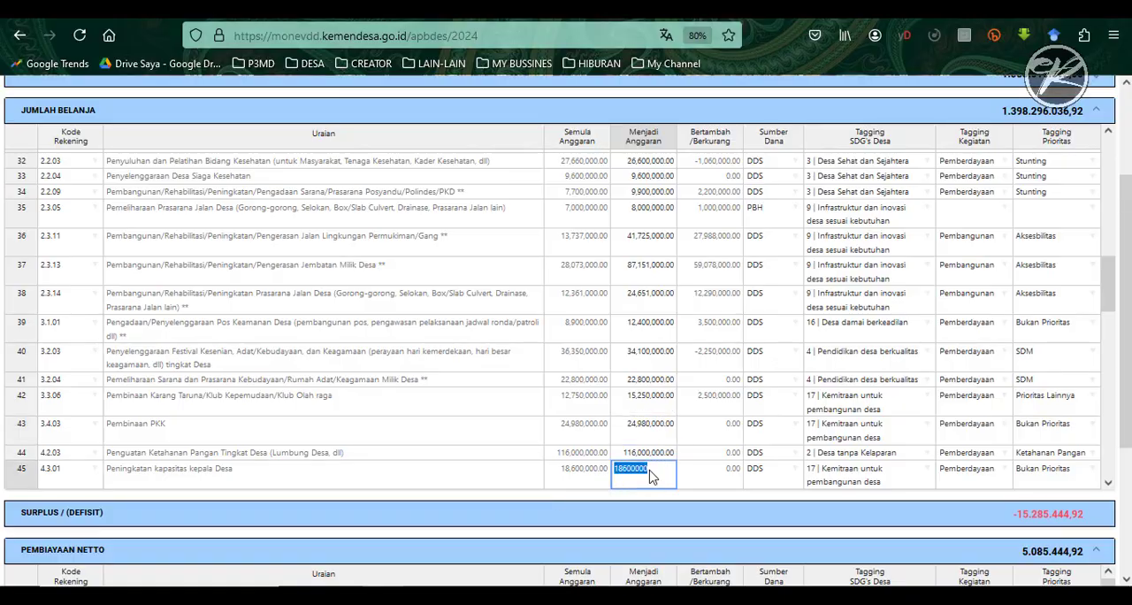
text(17200000)
key(Return)
key(alt+Tab)
click(575, 481)
scroll(576, 460, down, 2)
double_click(590, 415)
double_click(590, 415)
key(ctrl+c)
- Review the Jumlah Belanja rows and their tags, then check the Surplus/(Defisit), Pembiayaan Netto and Sisa Lebih/(Kurang) Pembiayaan Anggaran totals for a mismatch
key(alt+Tab)
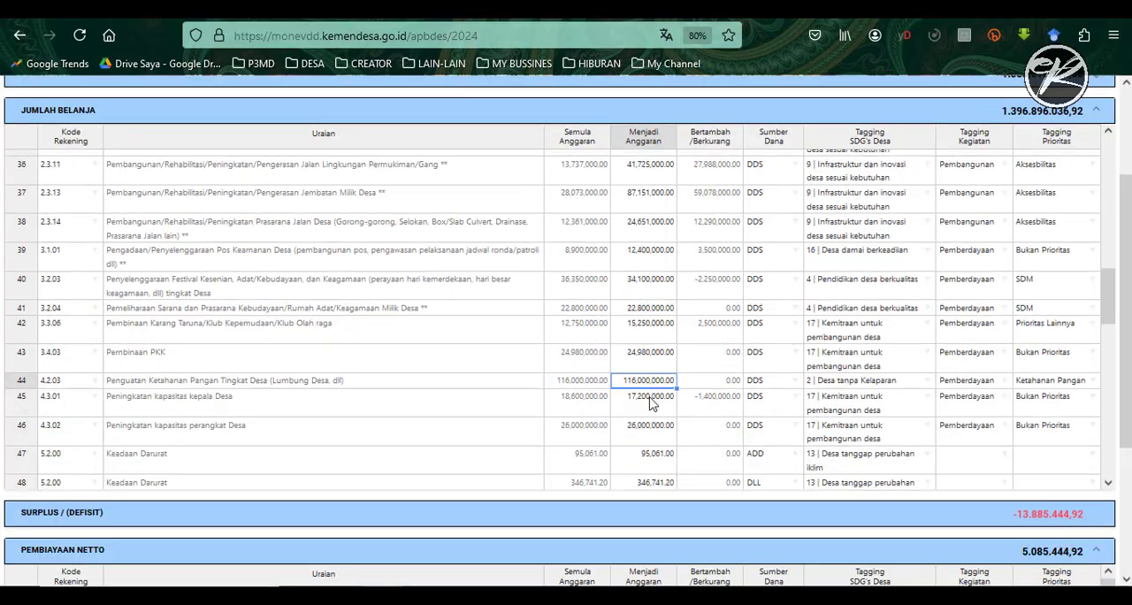
double_click(643, 429)
key(ctrl+v)
key(Return)
key(alt+Tab)
key(alt+Tab)
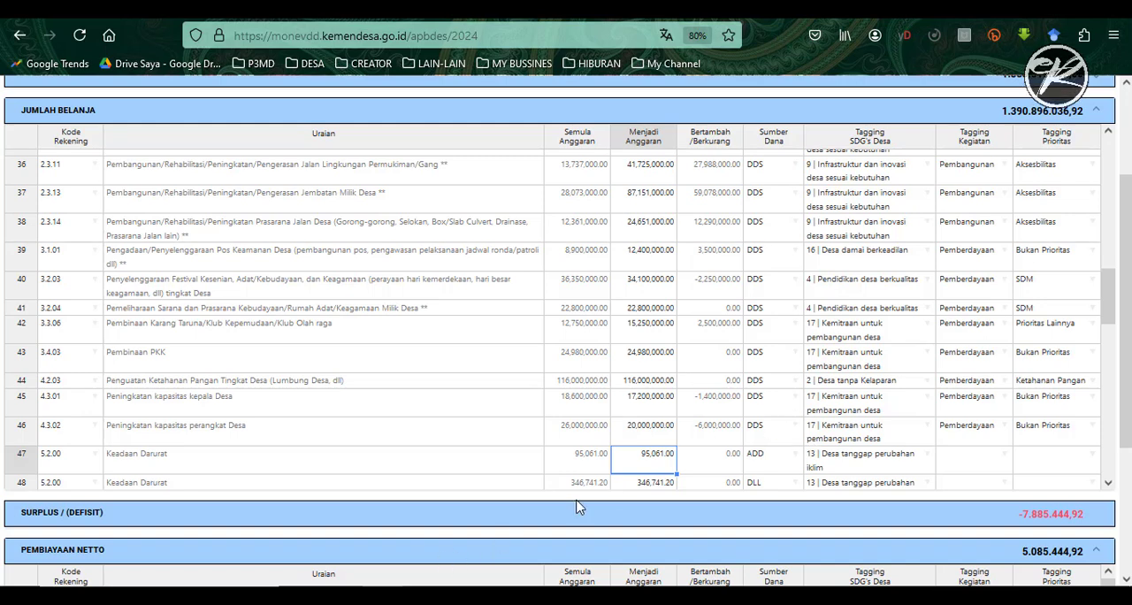
scroll(645, 403, down, 3)
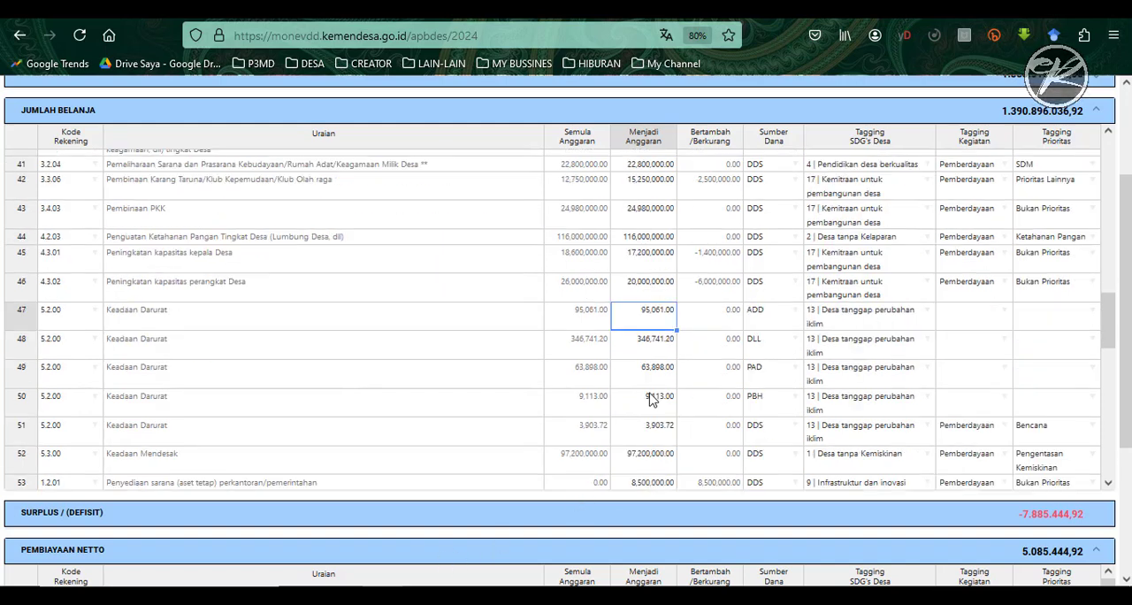
scroll(645, 391, down, 5)
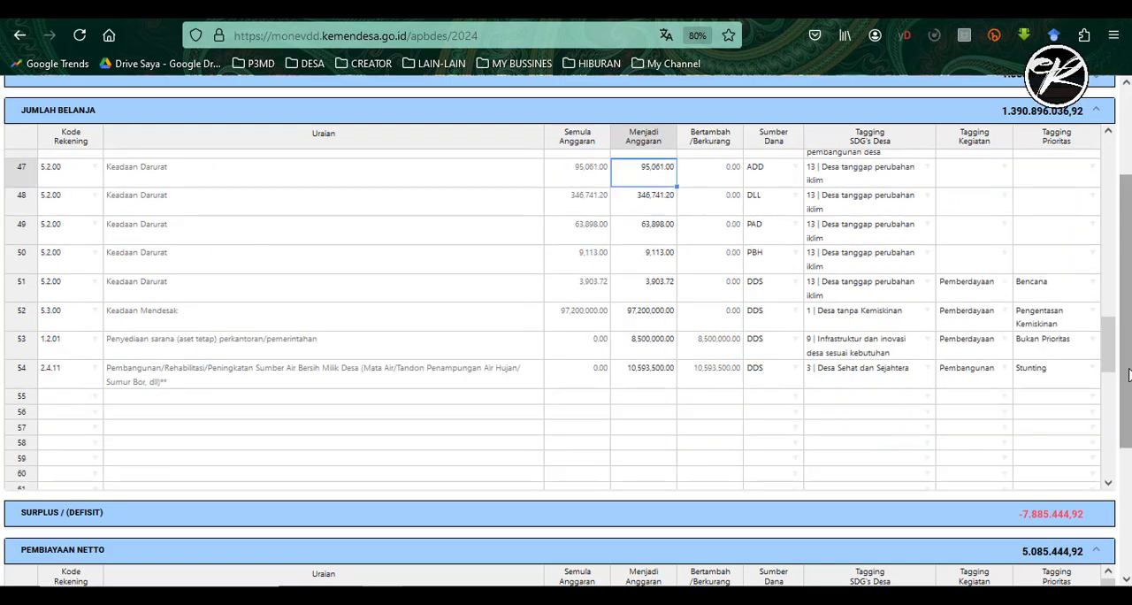
scroll(1116, 378, down, 1)
drag(1116, 378, 1119, 290)
scroll(1112, 231, up, 10)
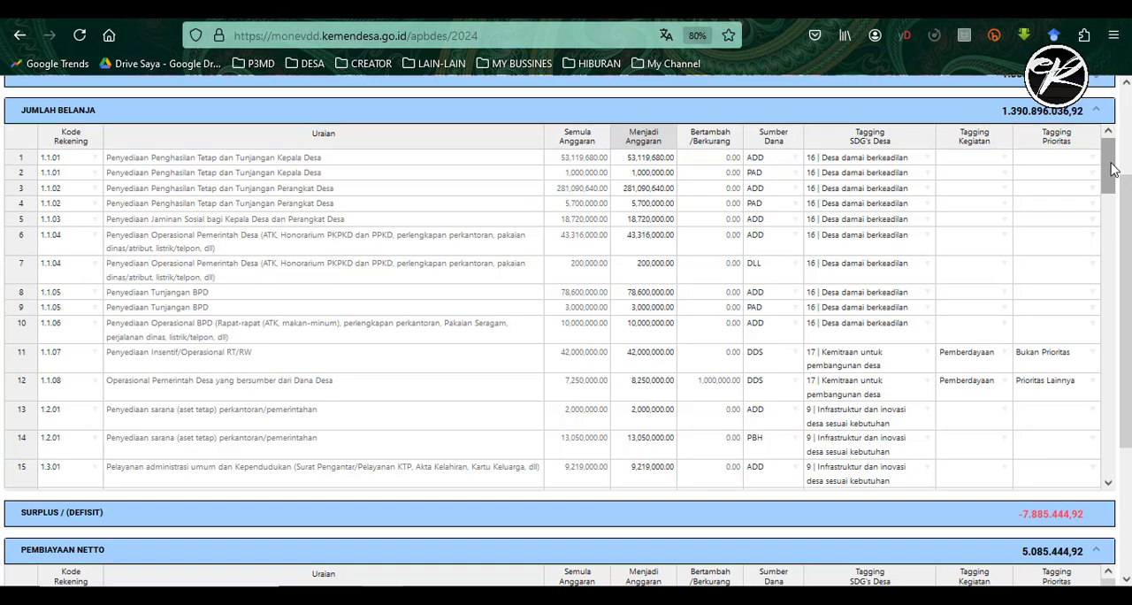
scroll(1113, 172, down, 5)
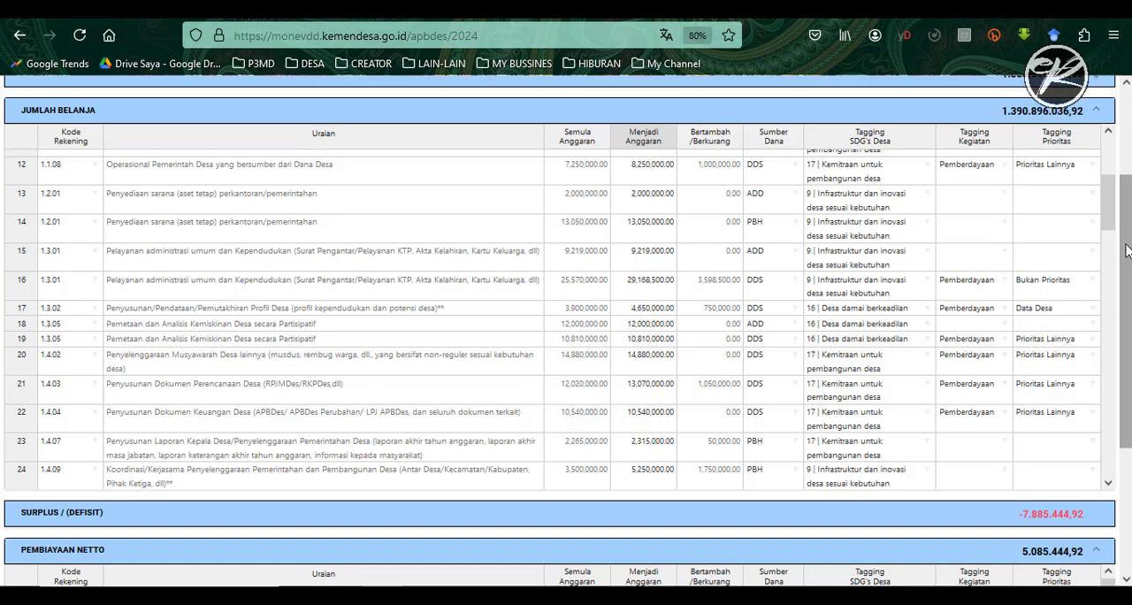
drag(1106, 212, 1110, 256)
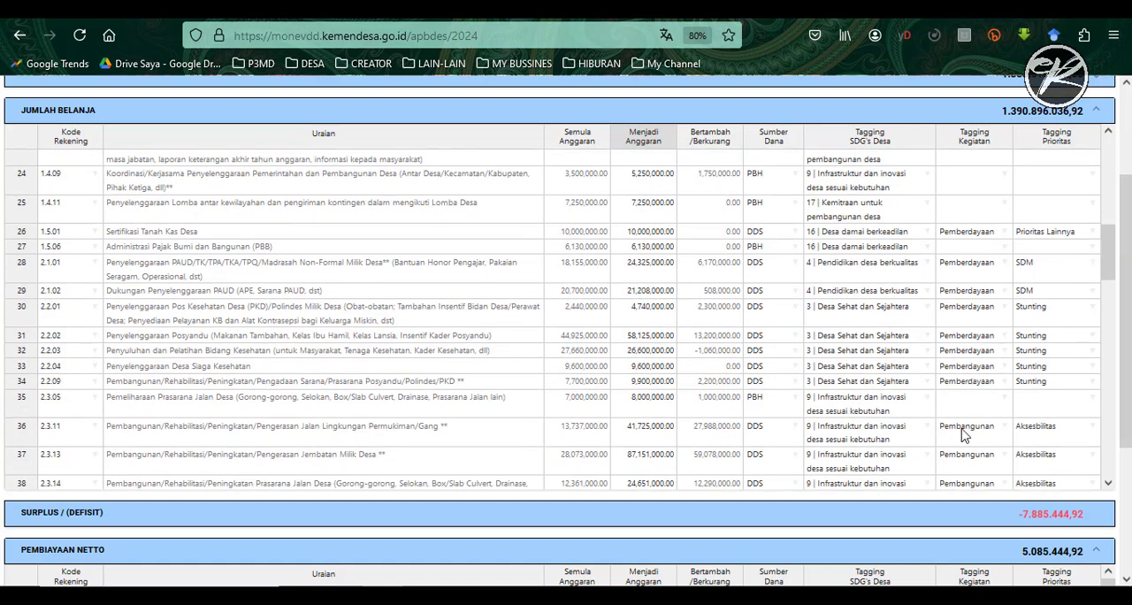
scroll(964, 433, down, 3)
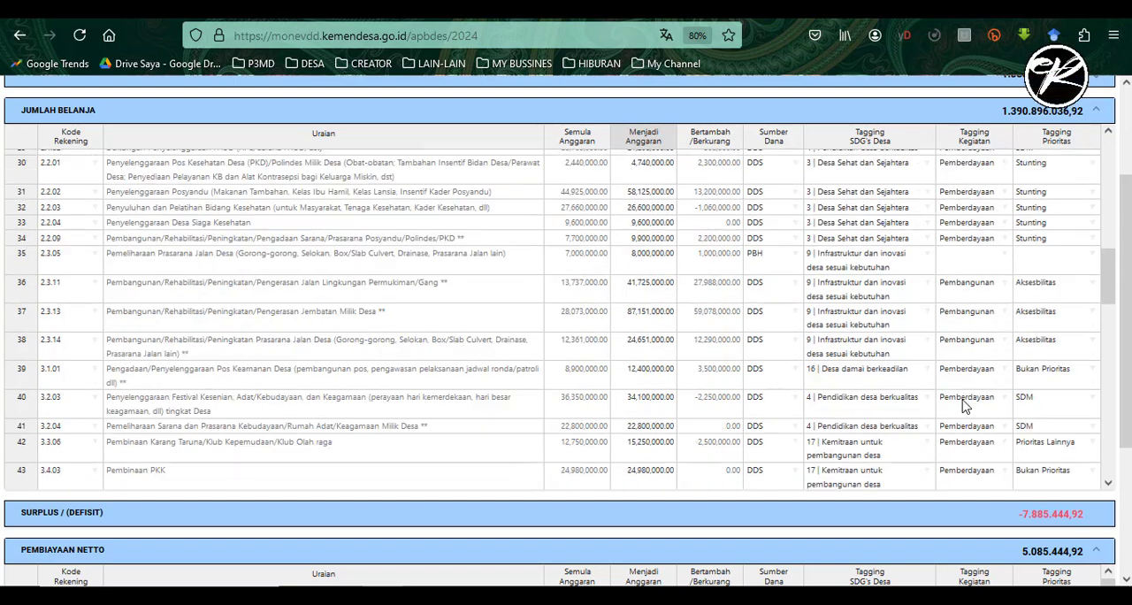
scroll(965, 405, down, 3)
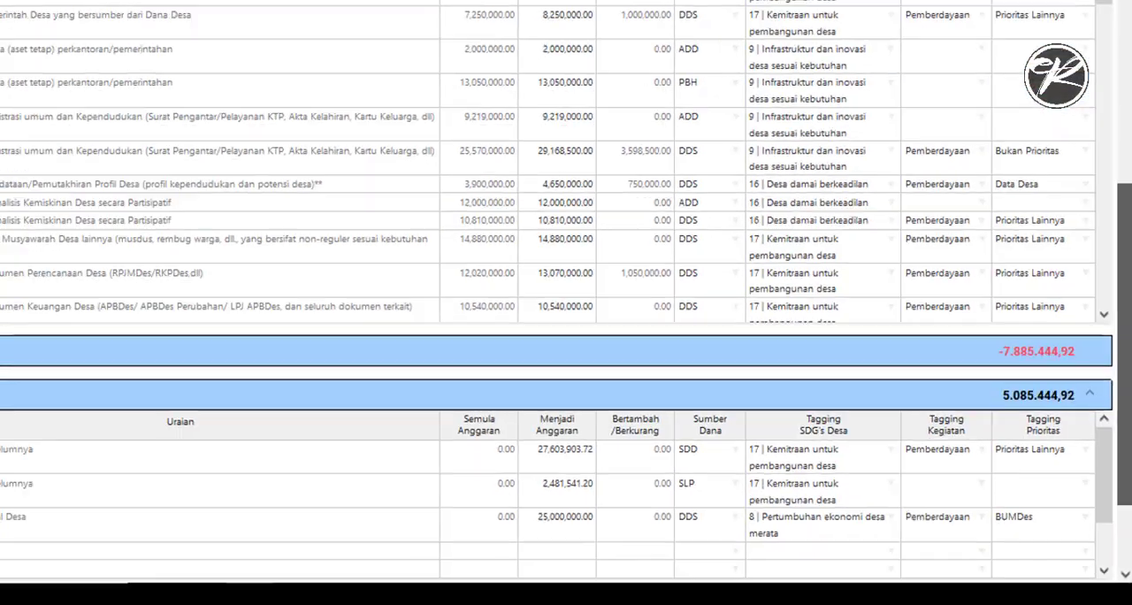
scroll(1105, 226, up, 2)
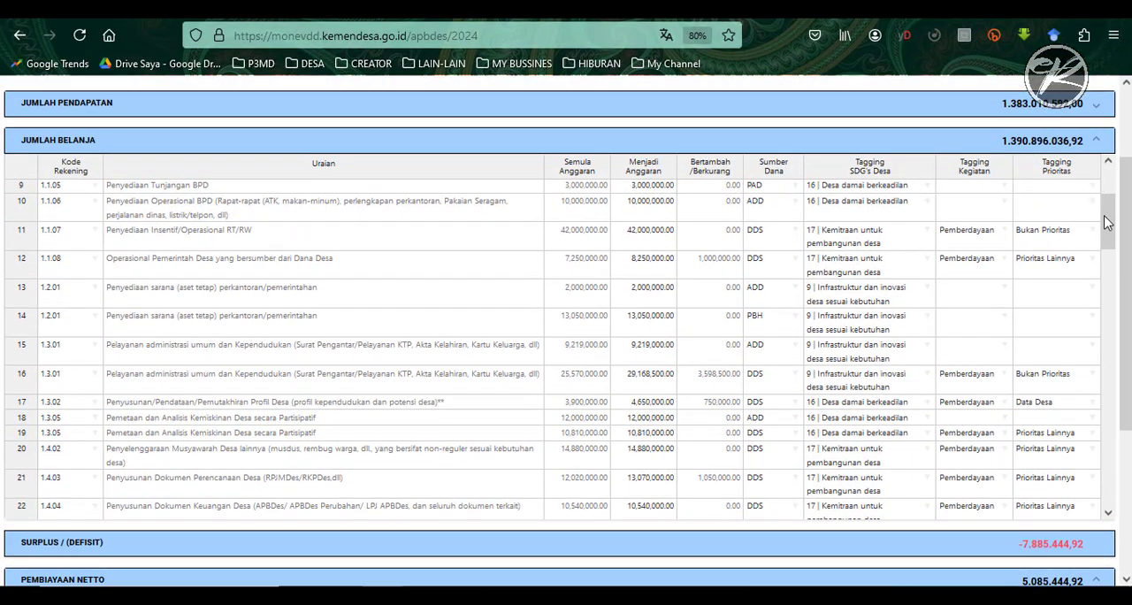
scroll(566, 337, down, 5)
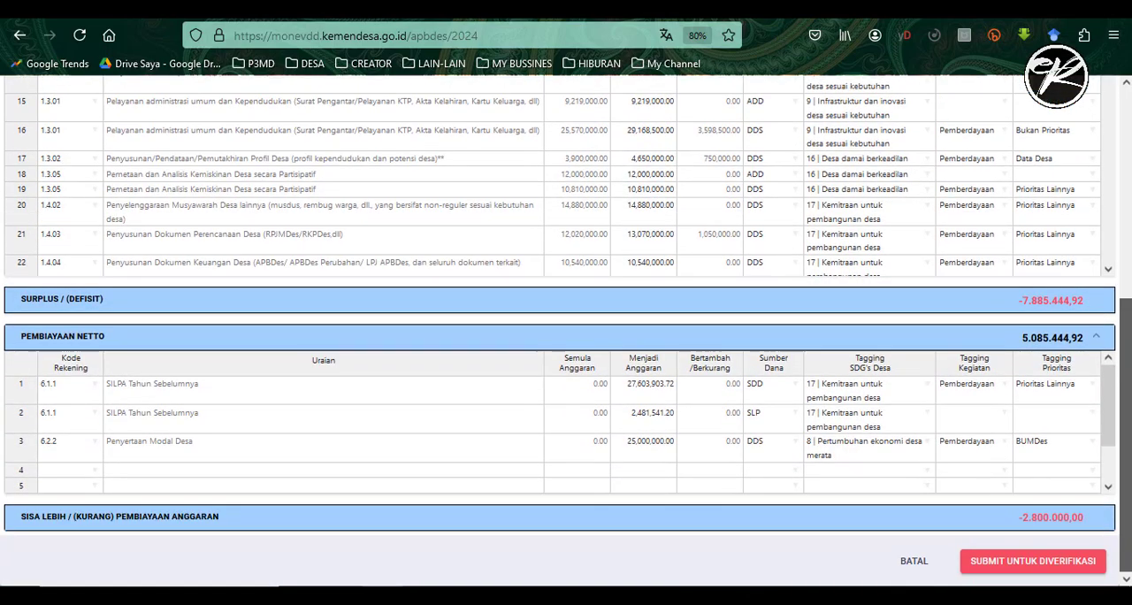
mouse_move(1127, 482)
mouse_down()
mouse_move(1127, 384)
mouse_move(1127, 486)
mouse_up()
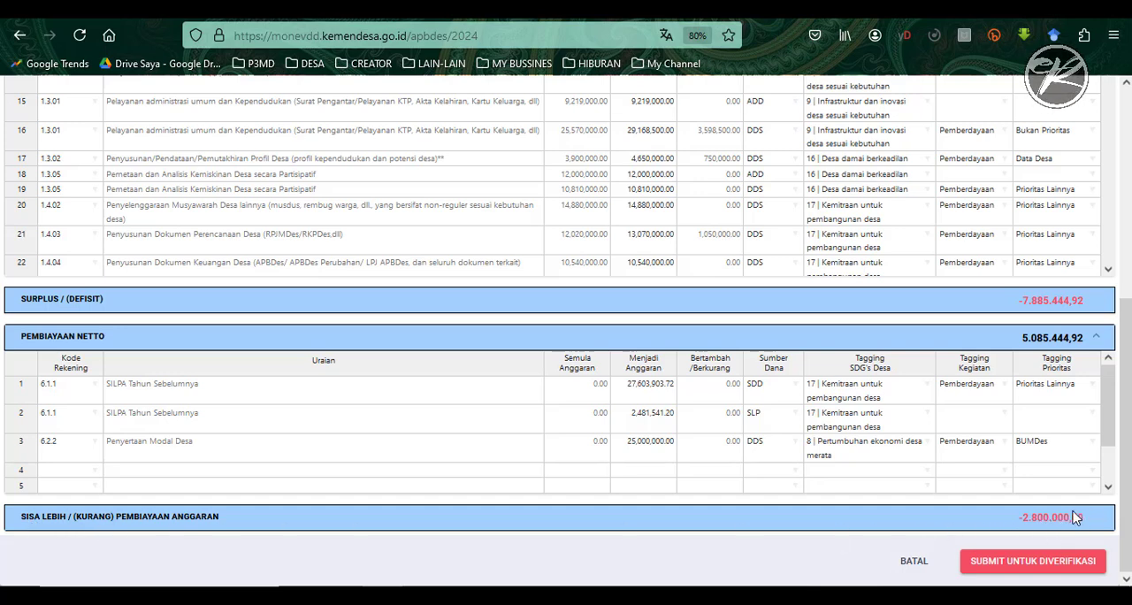
scroll(1076, 517, up, 3)
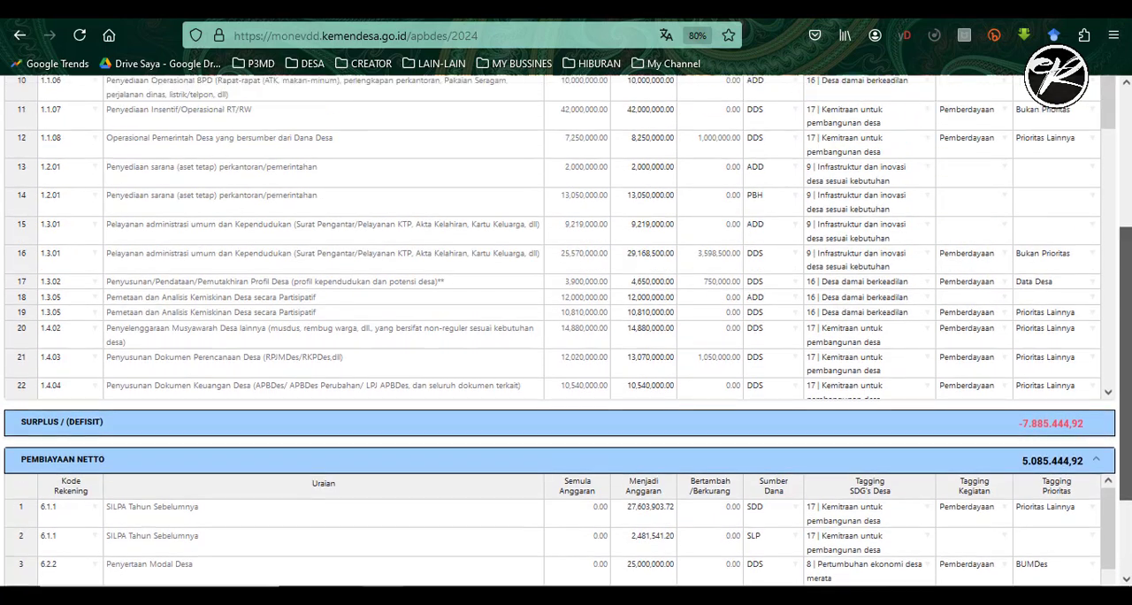
scroll(566, 327, up, 3)
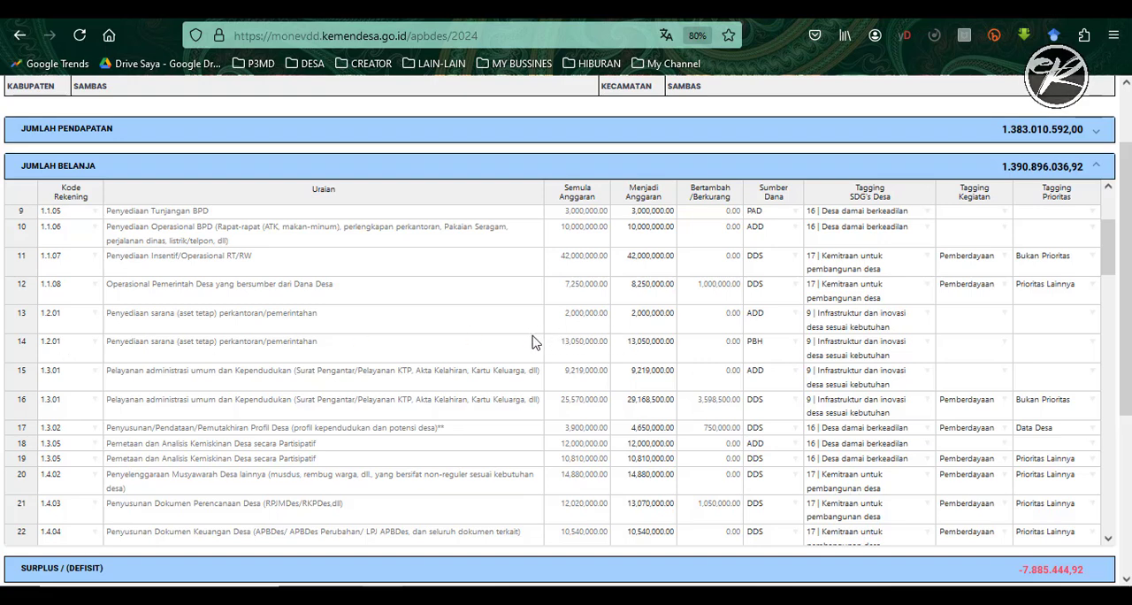
- Generate the SisKeuDes Ringkasan APBDes 1b per Sumberdana report for PBH, Perubahan APBDes posting, and check the amount of activity 1.2.01
click(643, 350)
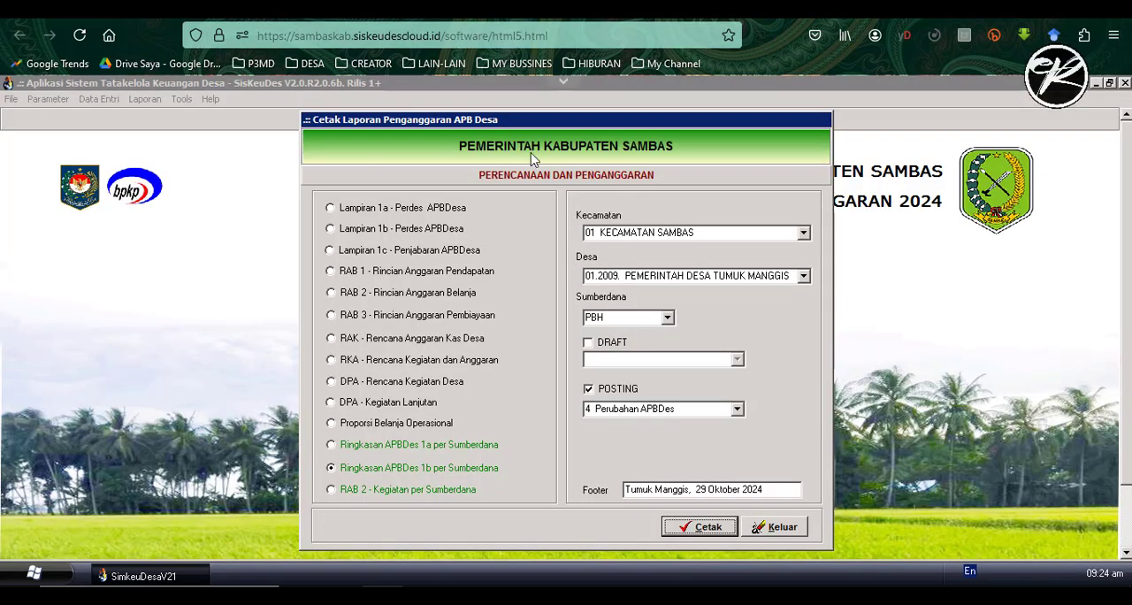
click(708, 528)
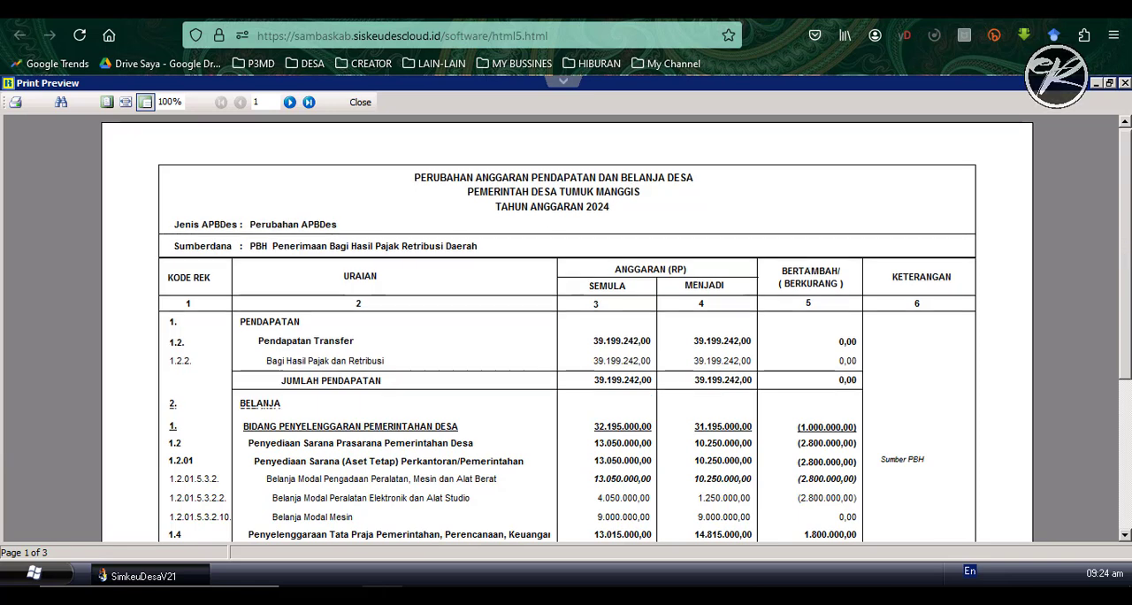
scroll(632, 367, down, 3)
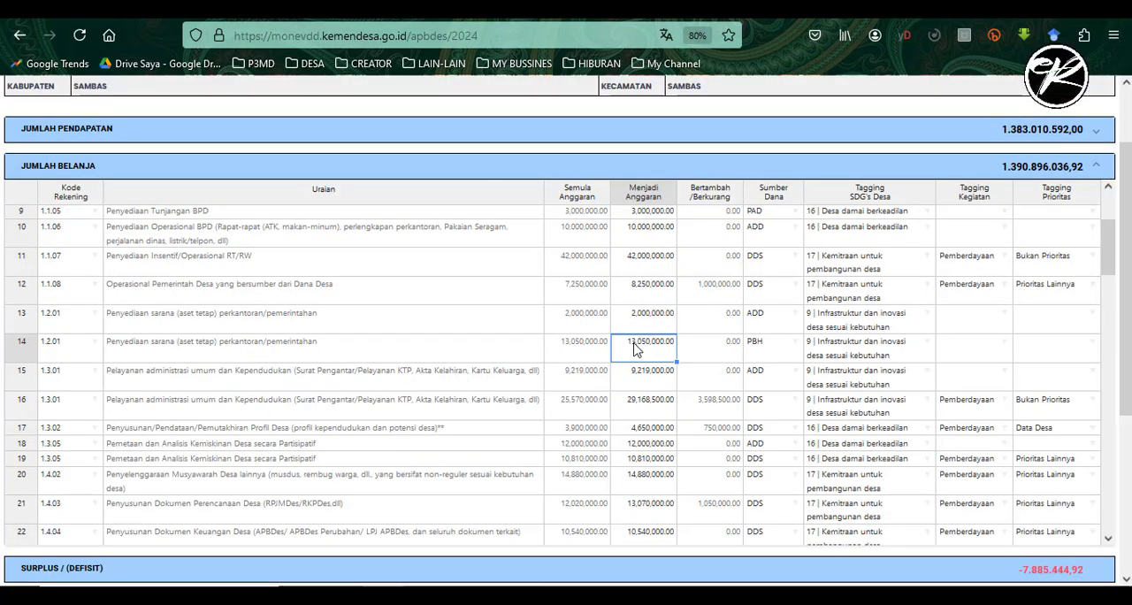
- Set the Menjadi Anggaran of the PBH-funded row 1.2.01, Penyediaan sarana (aset tetap) perkantoran/pemerintahan, to 10250000
double_click(668, 352)
drag(659, 350, 596, 346)
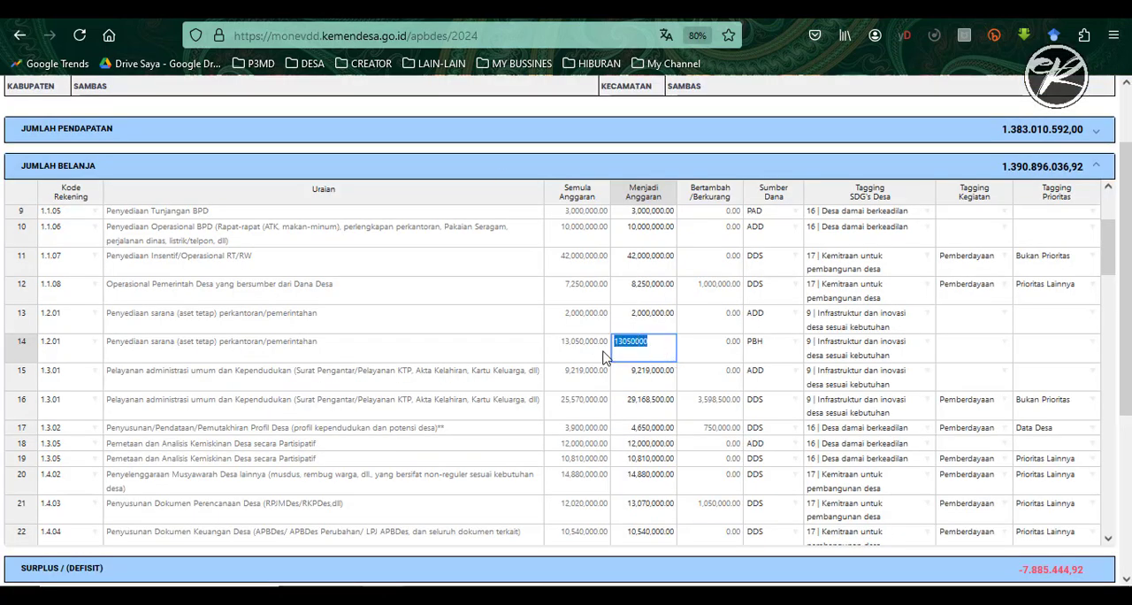
text(10,250,)
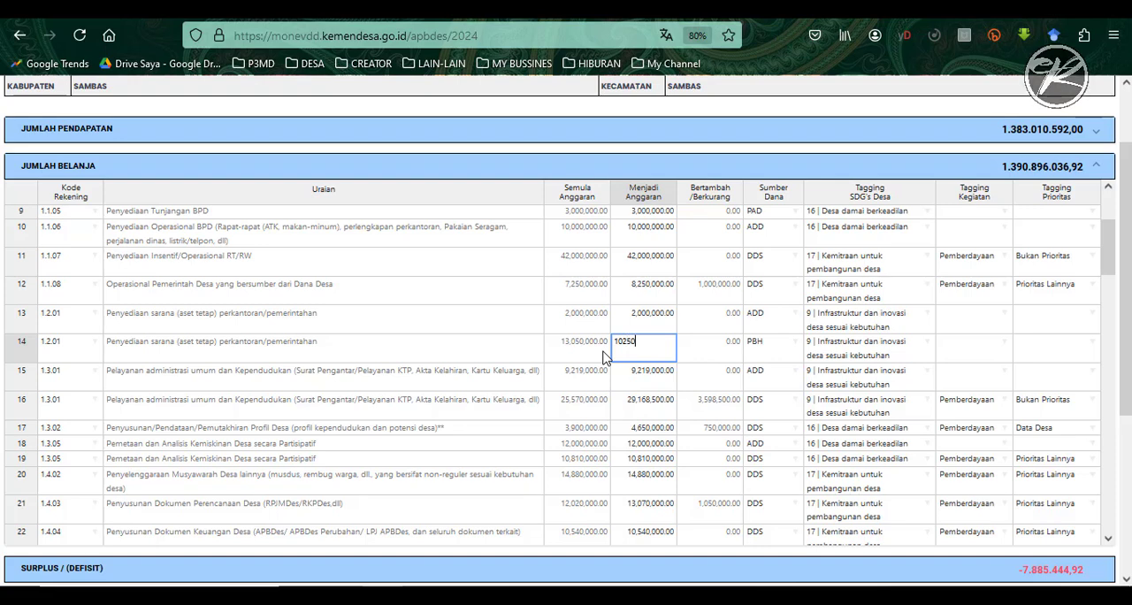
text(000)
key(Return)
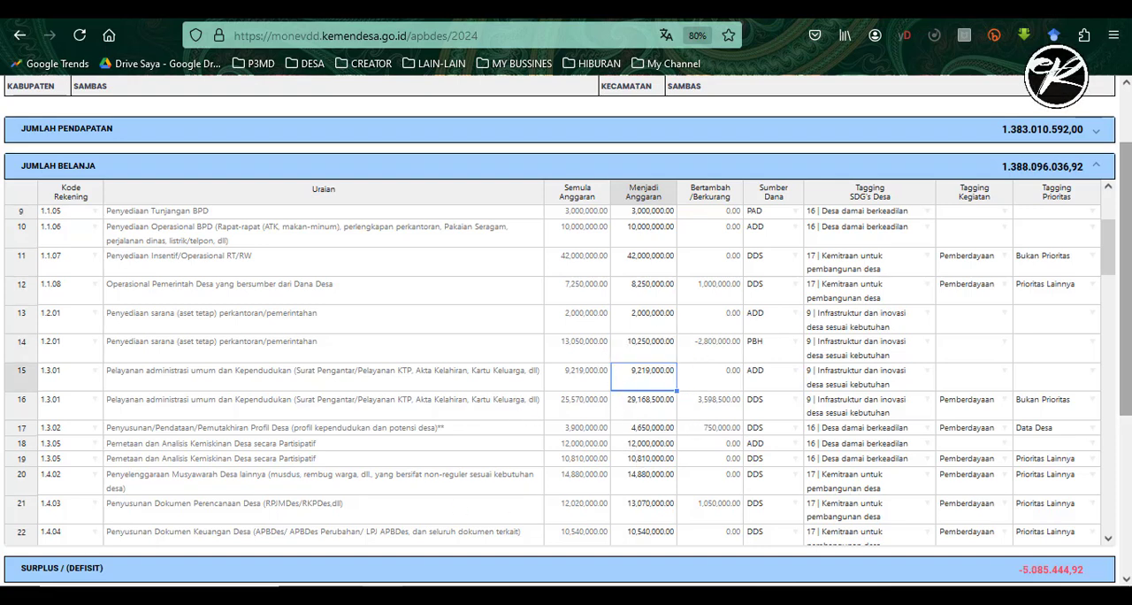
- Check the Sisa Lebih/(Kurang) Pembiayaan Anggaran balance, then submit the APBDes Perubahan for verification and confirm the submission
drag(1125, 347, 1119, 506)
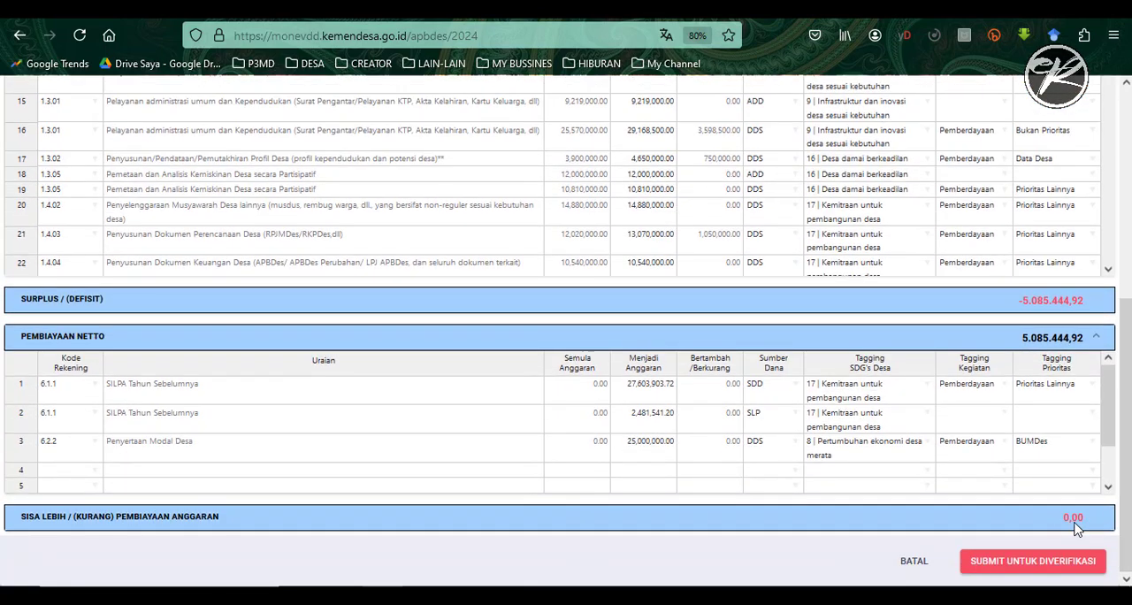
drag(1111, 411, 1123, 371)
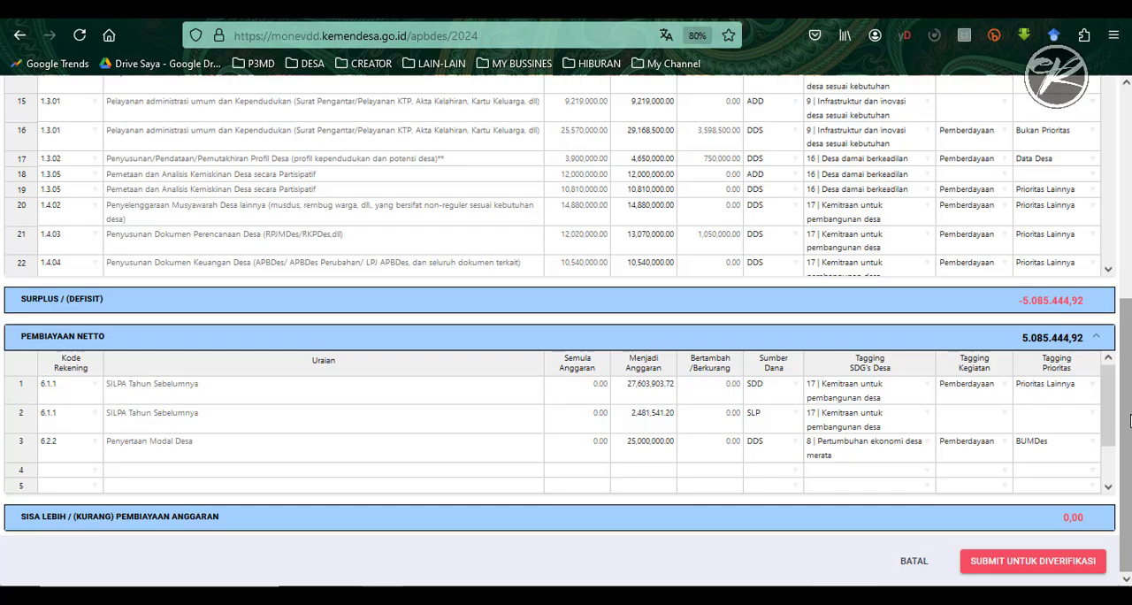
mouse_move(1130, 421)
mouse_down()
mouse_move(1130, 210)
mouse_move(1130, 418)
mouse_up()
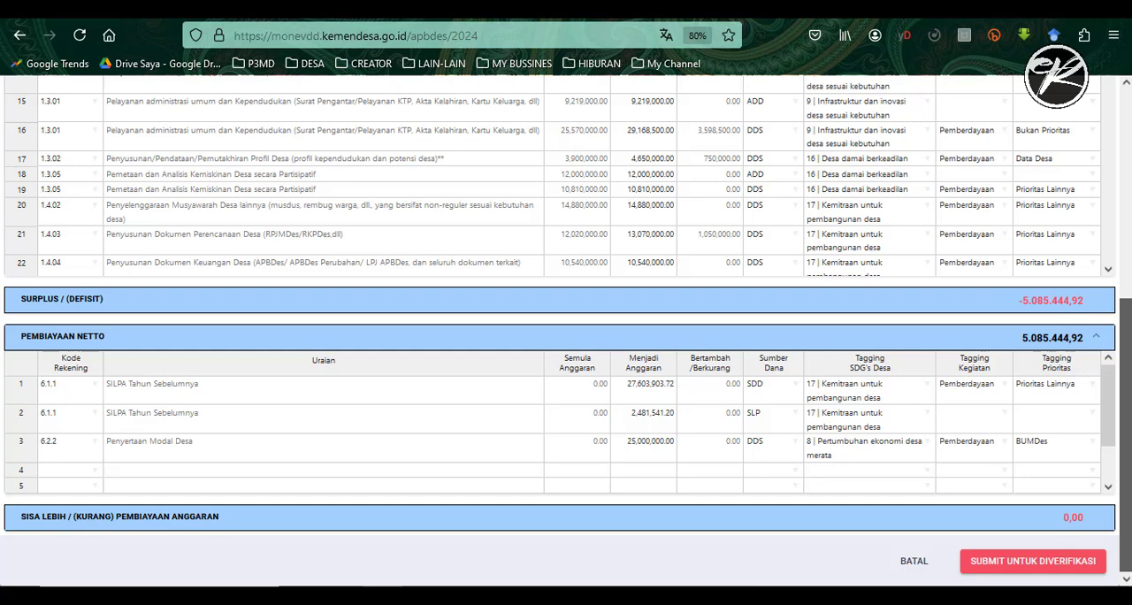
click(1031, 566)
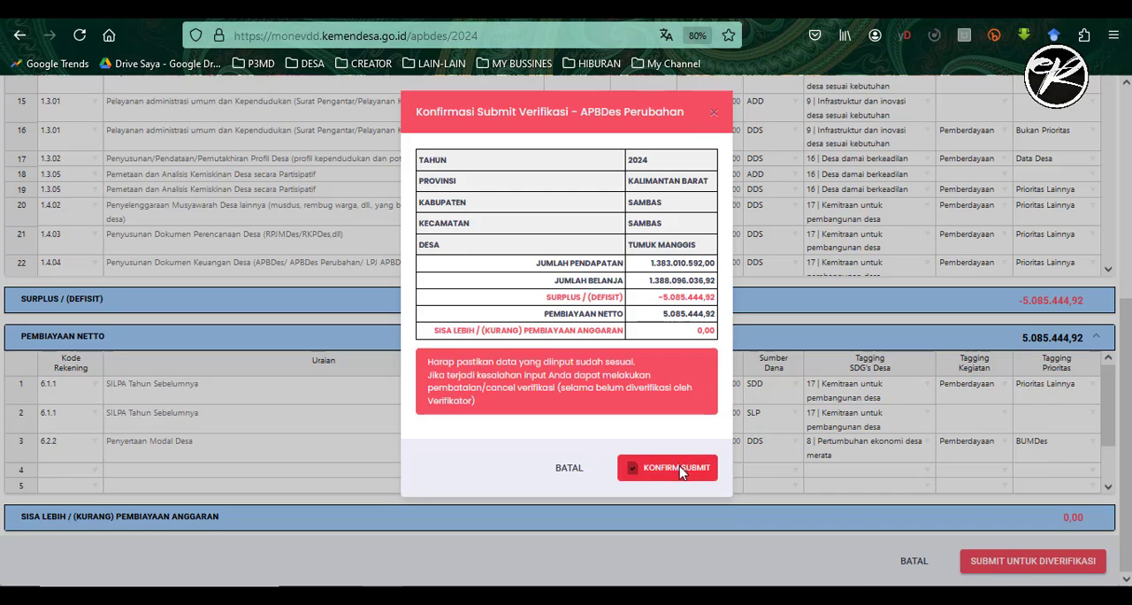
click(678, 469)
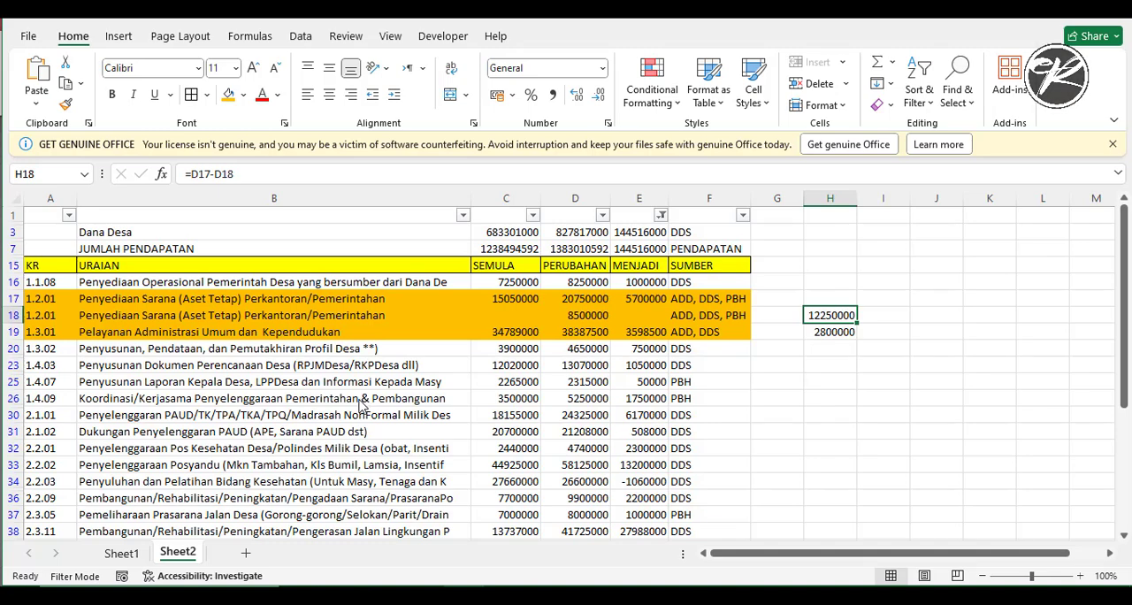
- Switch to the Excel recap and review the changed budget activities on Sheet2
scroll(354, 398, down, 2)
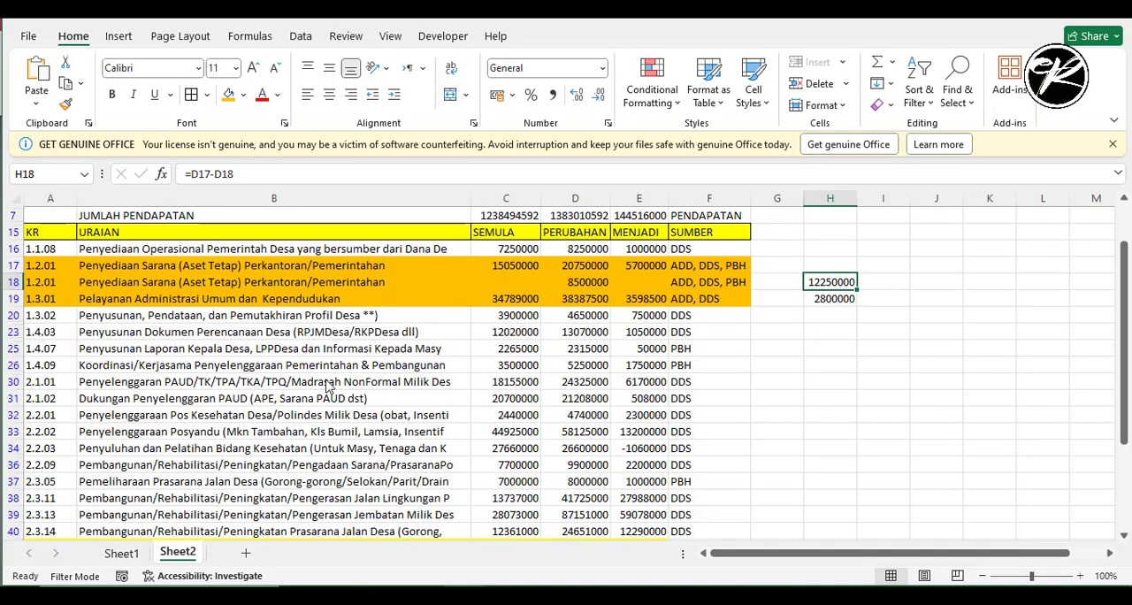
scroll(325, 383, down, 2)
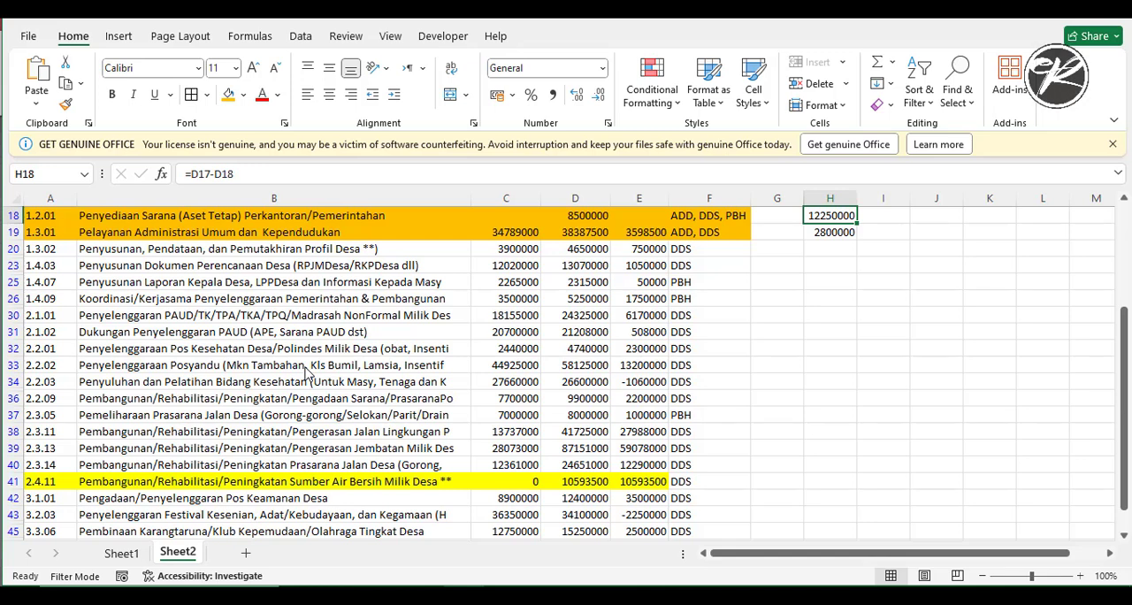